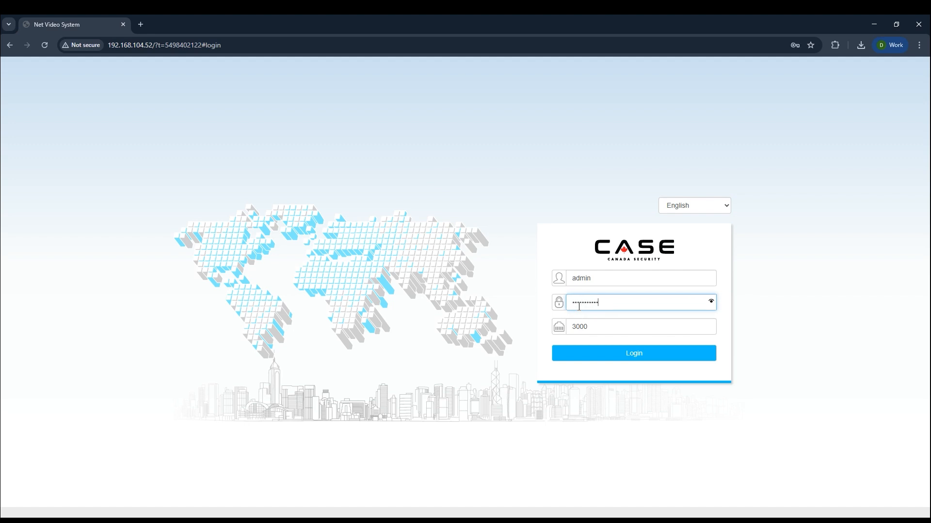
Log in to the recorder and try to select the 1st Stream for the Entrance camera.
key("Return")
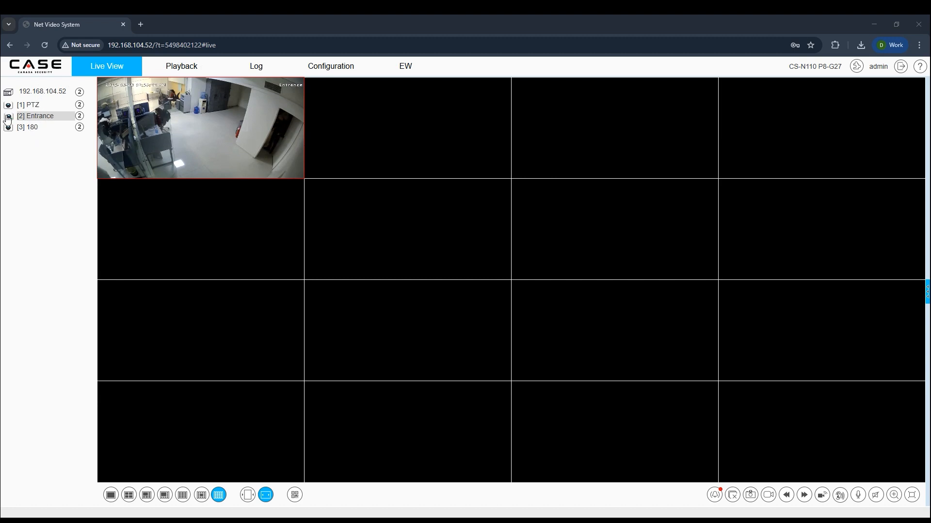
left_click(79, 116)
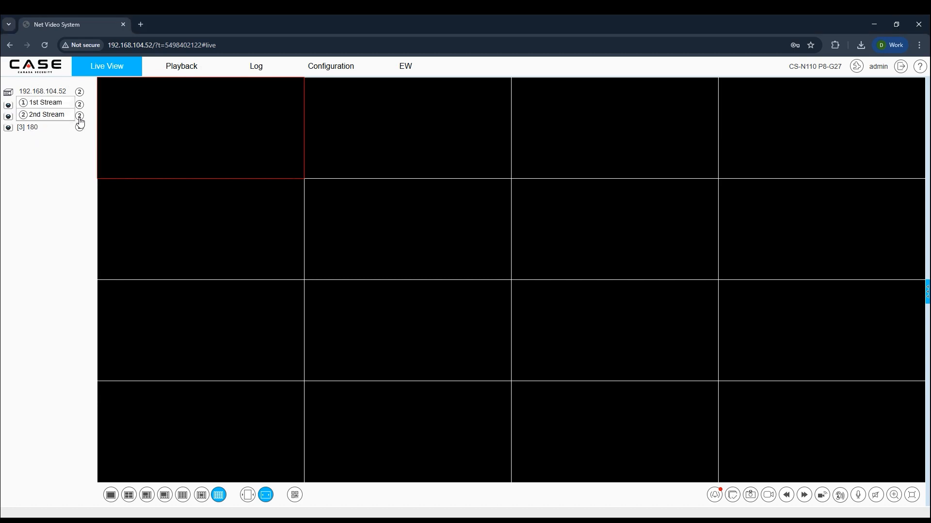
left_click(52, 103)
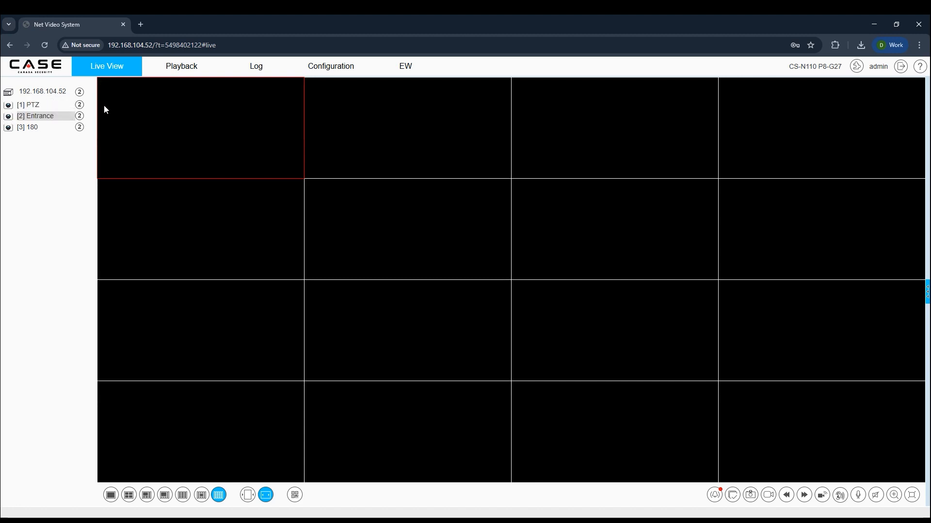
Set the PTZ camera to the 1st Stream and start its live view in the grid.
left_click(82, 106)
left_click(62, 104)
left_click(77, 107)
left_click(65, 94)
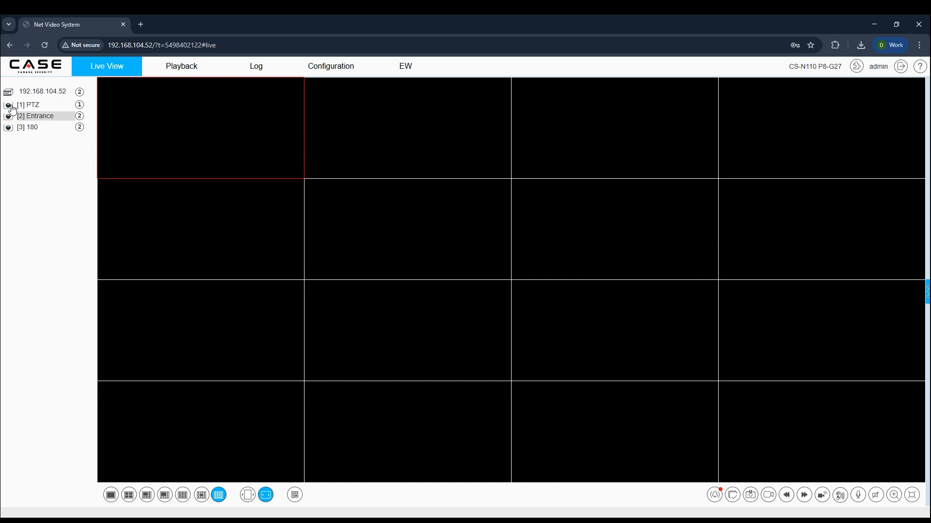
left_click_drag(12, 106, 179, 109)
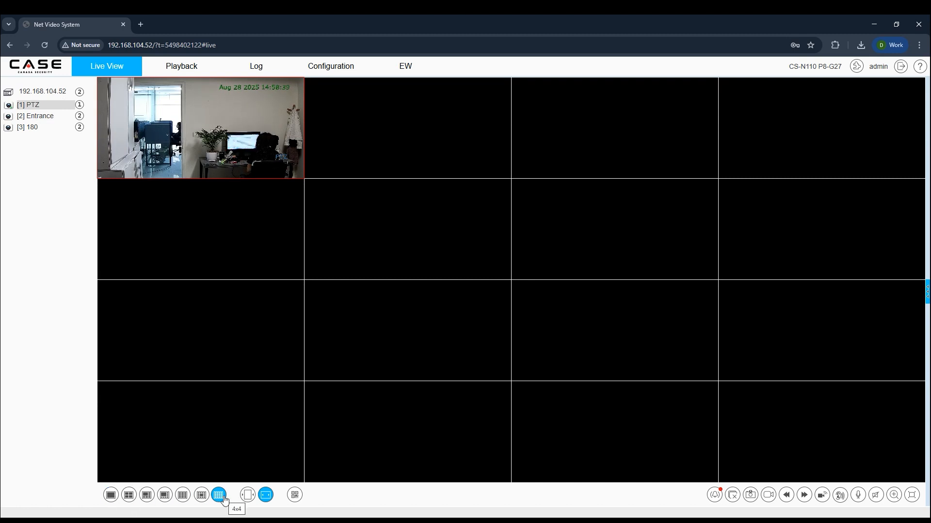
View the QR codes for downloading the mobile app and adding the device, and close them.
left_click(293, 498)
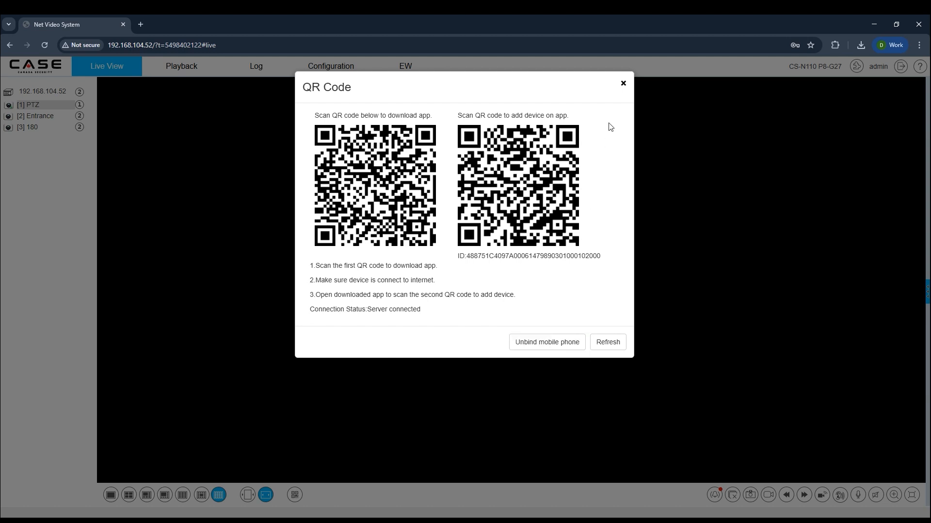
left_click(623, 84)
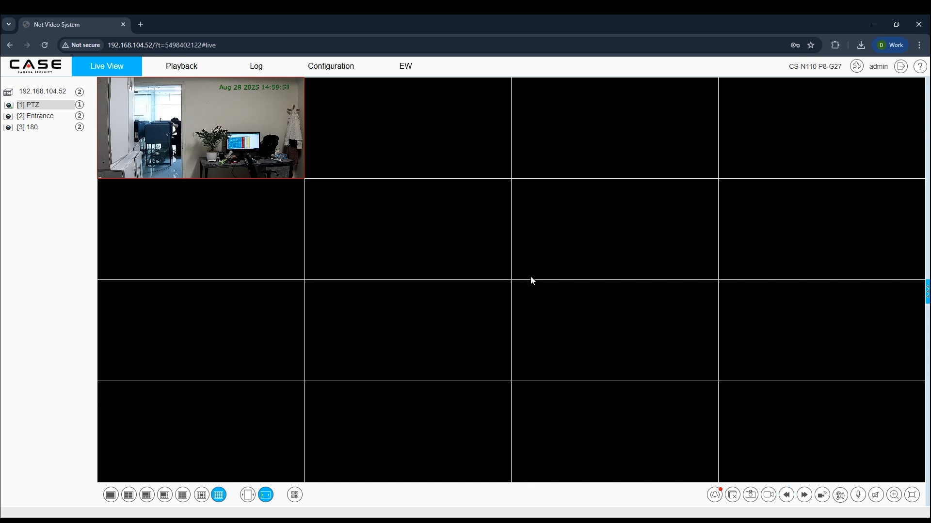
Arrange the live view in a 2x2 grid showing all connected cameras and capture a snapshot.
left_click(128, 495)
left_click(804, 495)
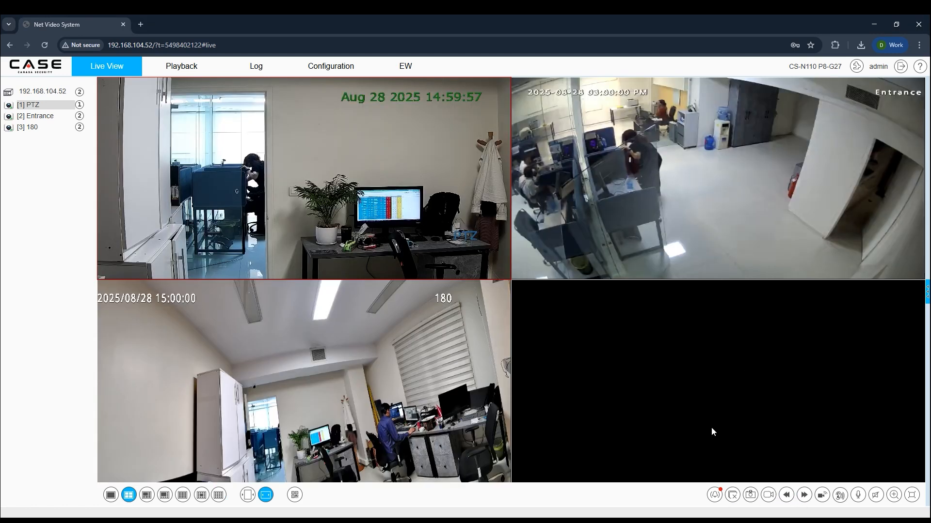
left_click(750, 495)
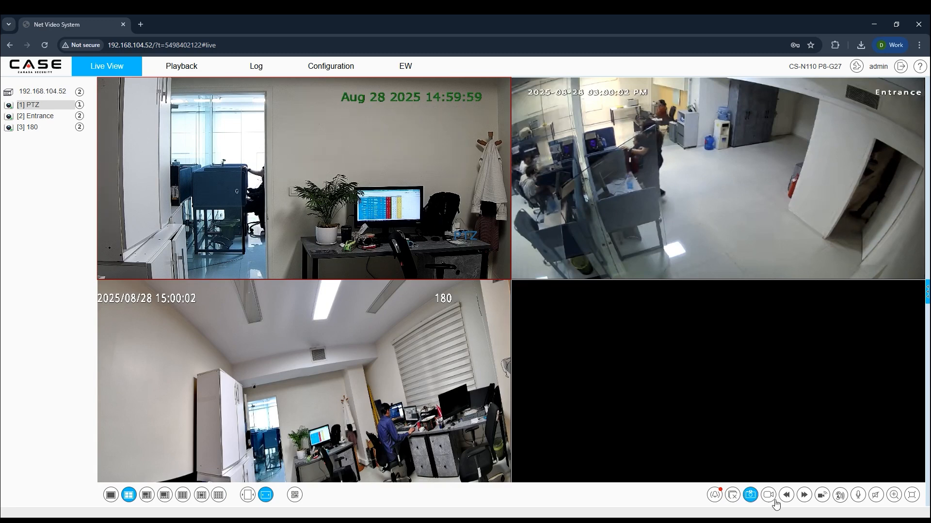
left_click(822, 495)
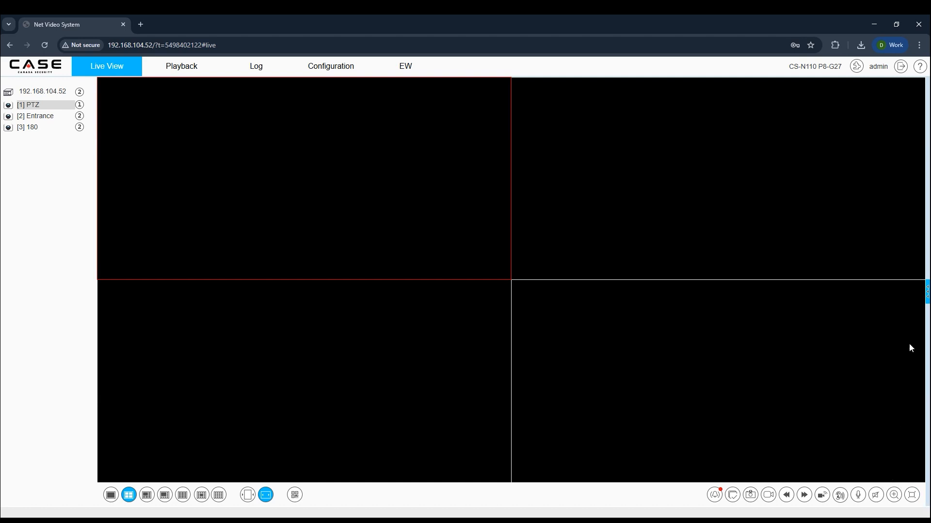
Play the PTZ camera with its movement controls open and pan it left and right at the slowest speed.
left_click(927, 296)
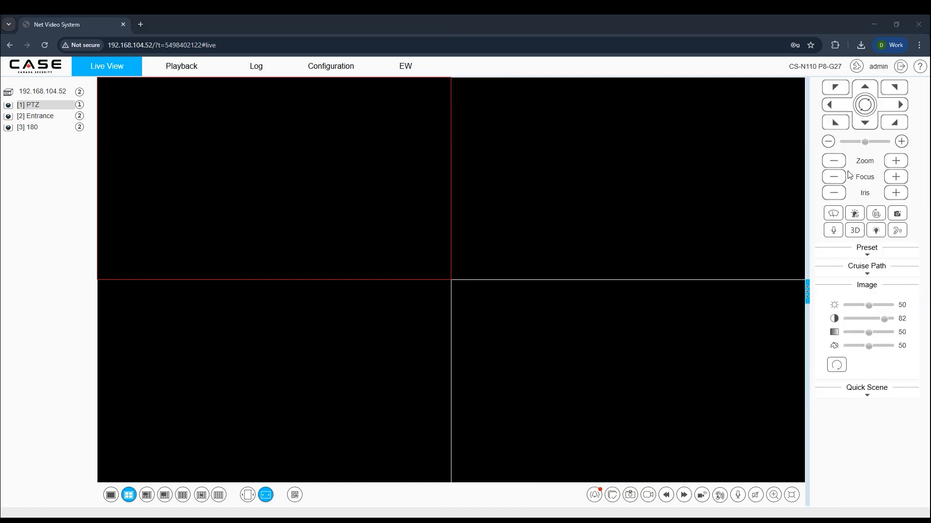
left_click(8, 107)
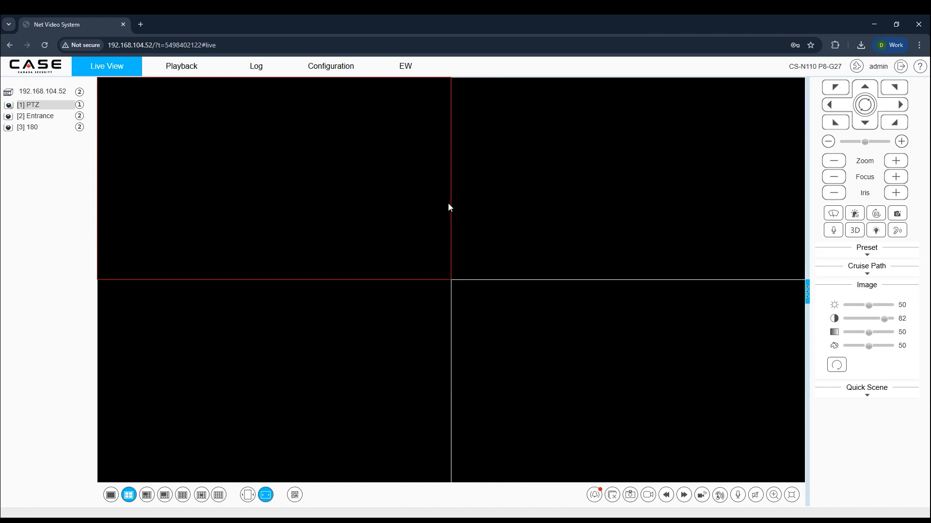
left_click(880, 103)
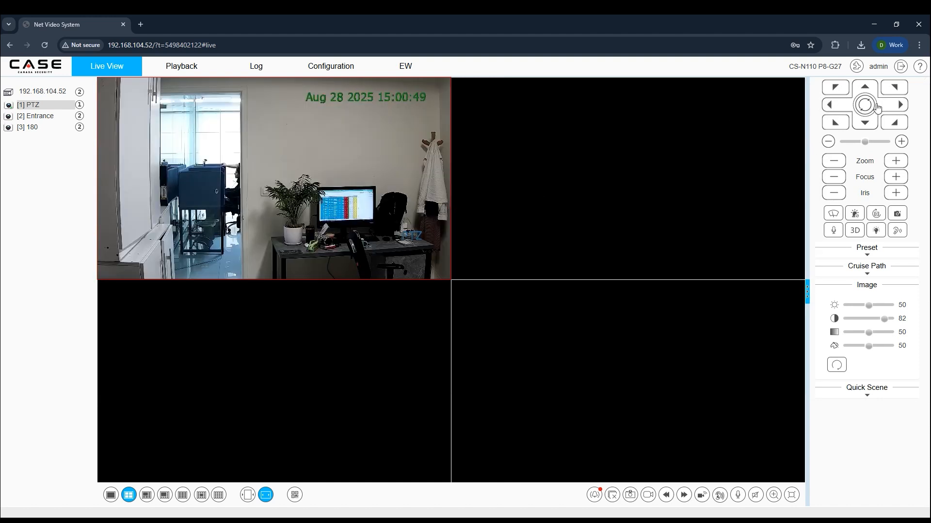
left_click(835, 106)
left_click_drag(865, 142, 845, 143)
left_click(893, 110)
left_click(831, 110)
left_click(893, 105)
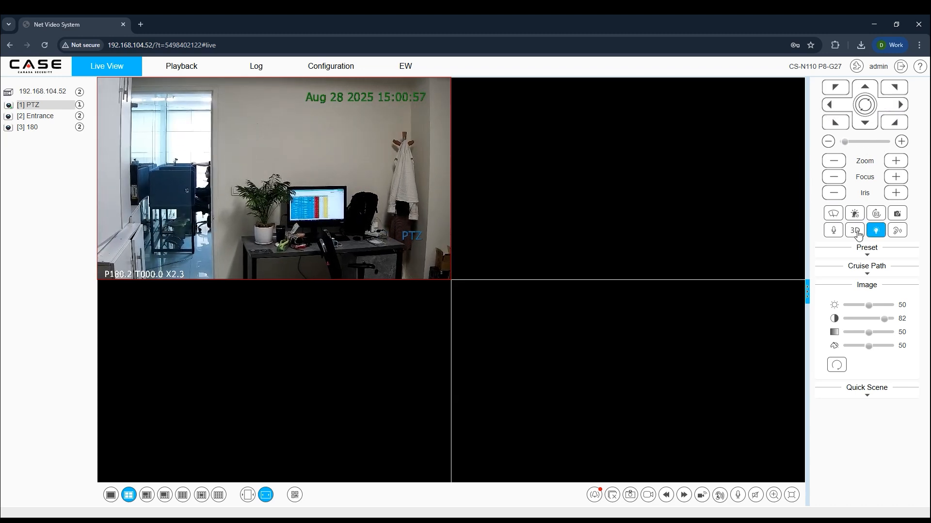
Save the current PTZ camera view as Preset1 and recall that preset after panning the camera right.
left_click(862, 253)
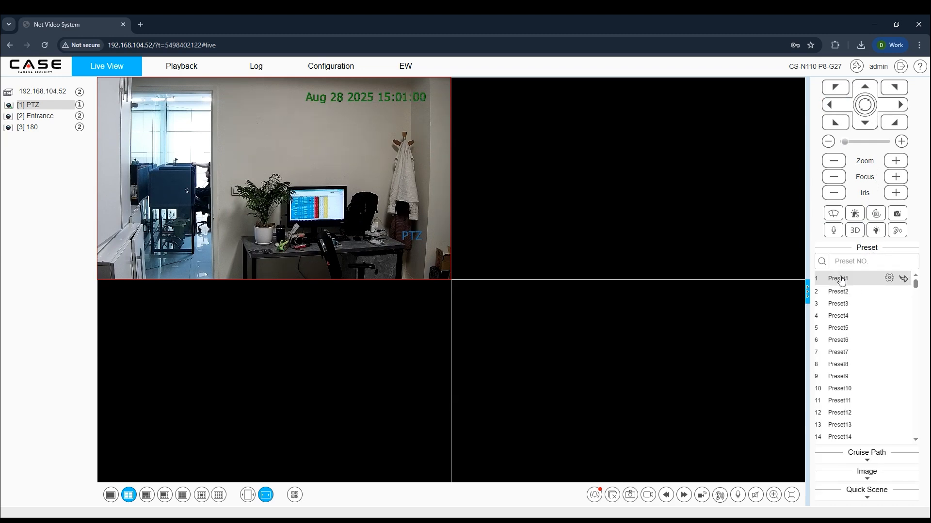
left_click(883, 284)
left_click(892, 104)
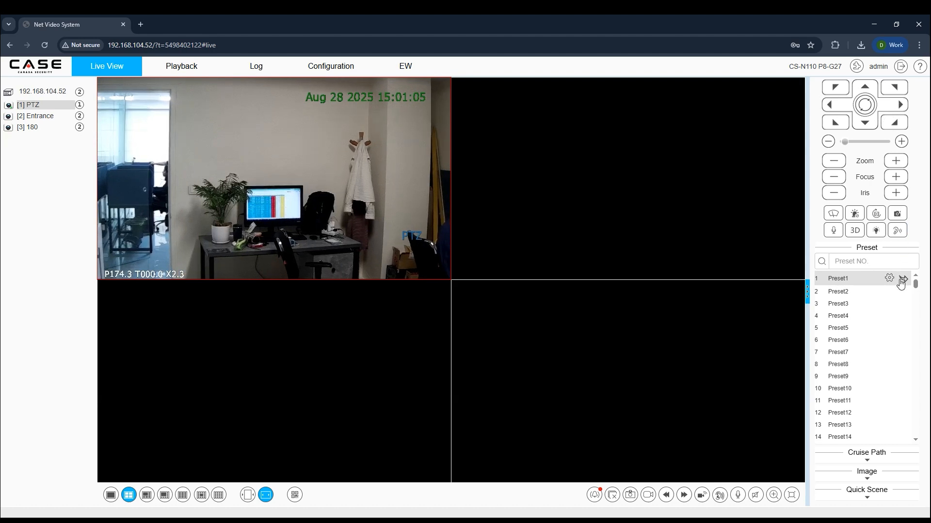
left_click(902, 279)
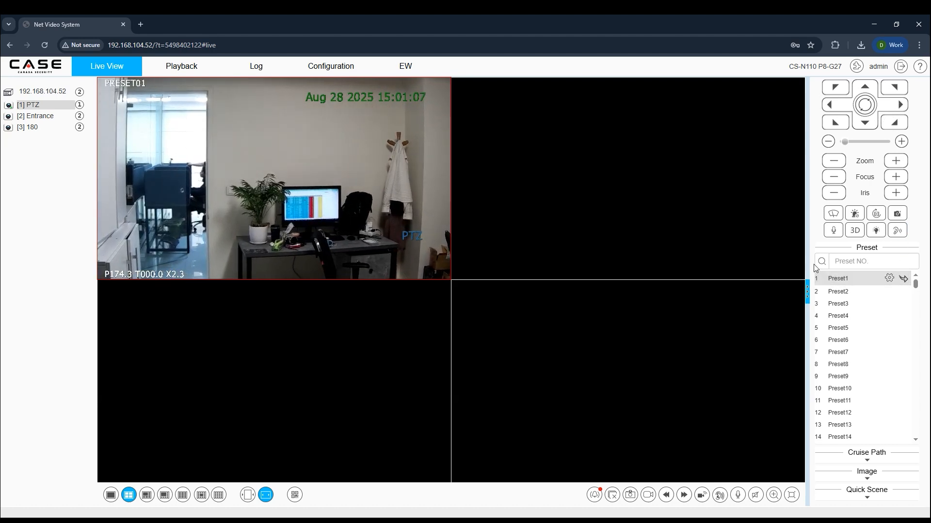
left_click(859, 232)
left_click(839, 218)
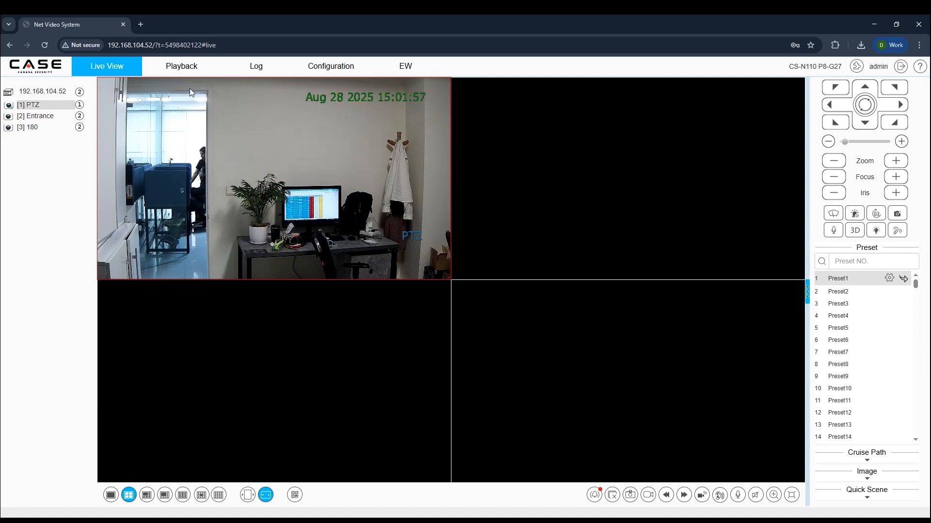
Open recording playback and examine the PTZ channel's timeline across 27 and 28 August 2025.
left_click(190, 68)
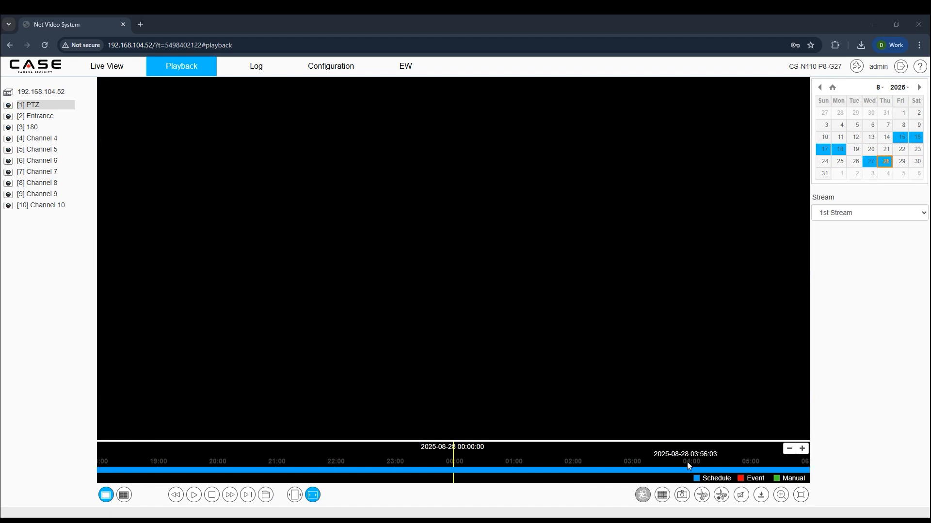
left_click_drag(687, 465, 250, 476)
left_click_drag(577, 455, 291, 462)
left_click_drag(383, 461, 599, 453)
left_click_drag(342, 455, 625, 460)
left_click_drag(427, 462, 225, 464)
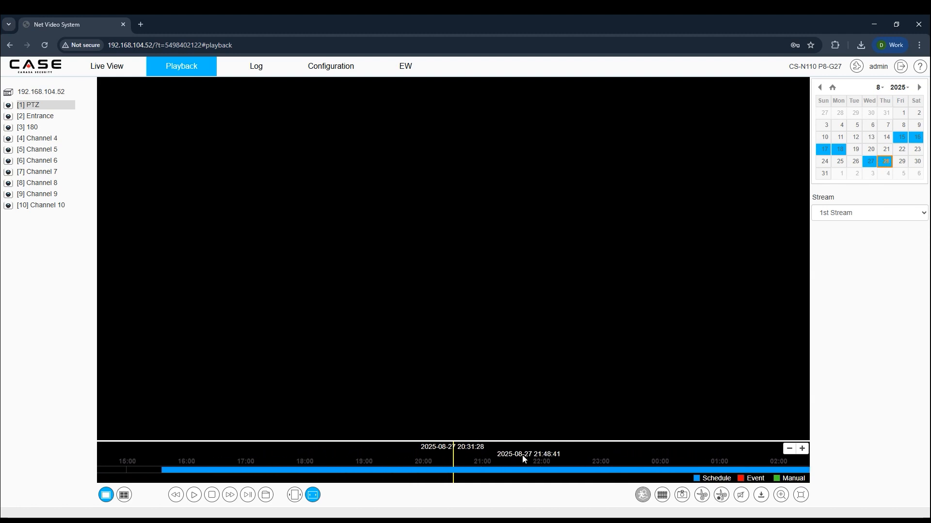
left_click_drag(515, 463, 334, 467)
left_click_drag(565, 458, 308, 456)
left_click_drag(608, 460, 418, 461)
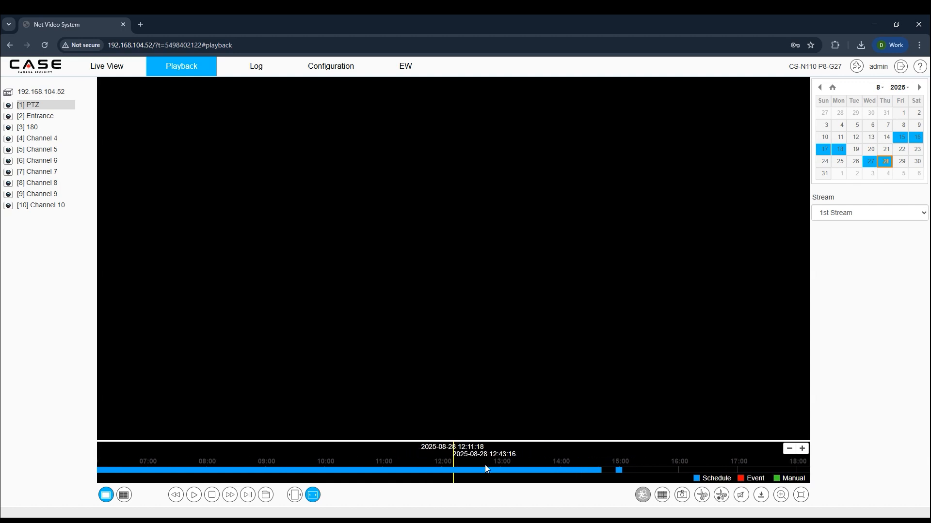
left_click_drag(358, 463, 488, 462)
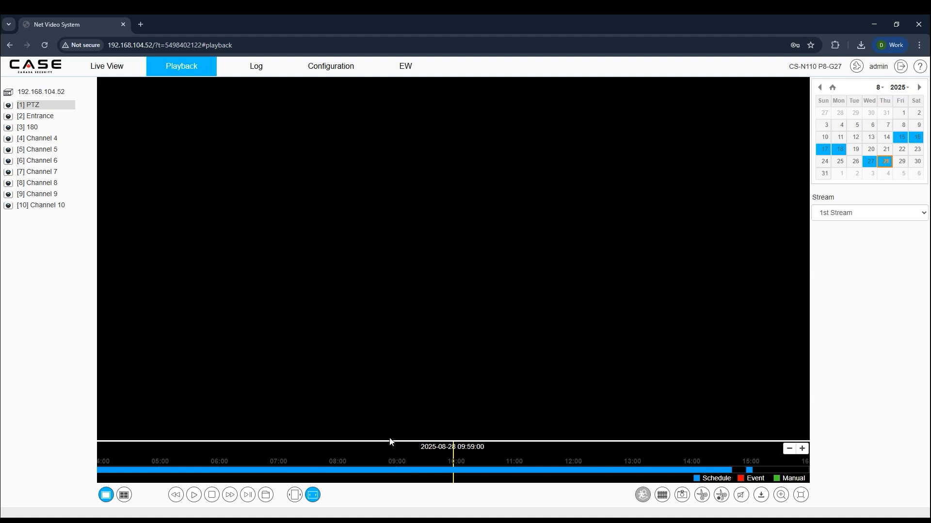
left_click_drag(455, 464, 523, 458)
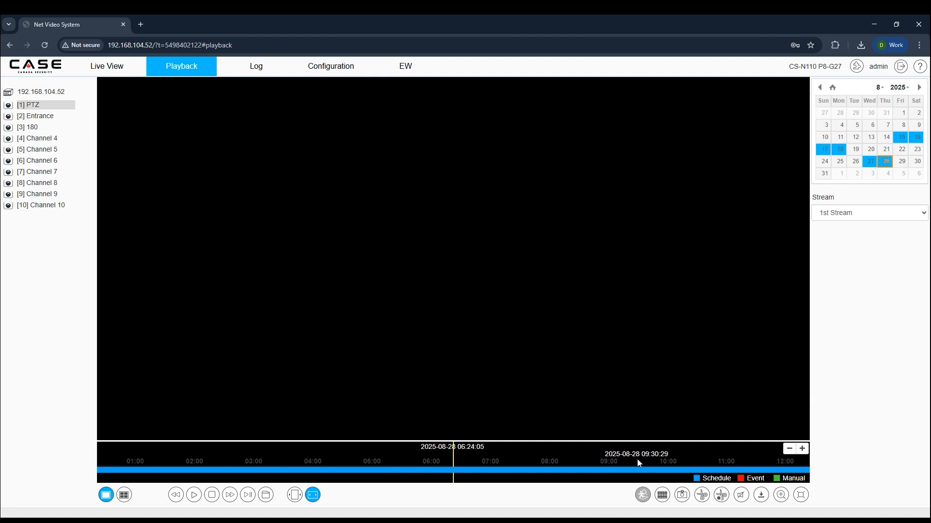
Switch playback to the four-window layout and open the recording download page.
left_click(124, 494)
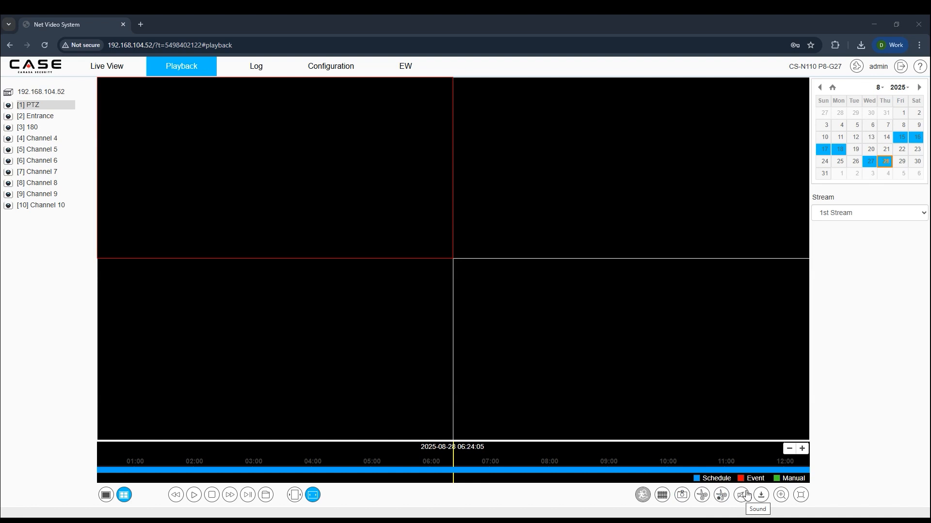
left_click(761, 495)
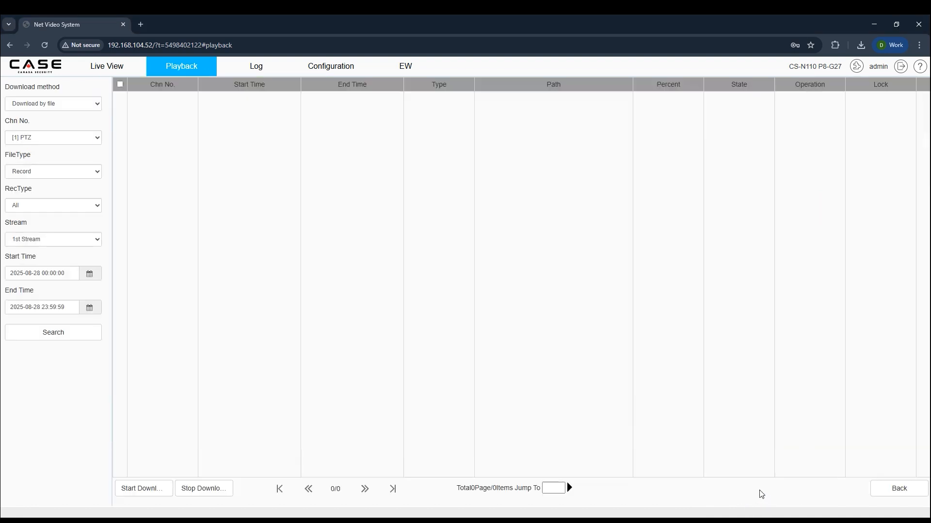
Review the download method, file type, record type and stream options, and search the PTZ channel's 1st Stream recordings for 2025-08-28.
left_click(62, 104)
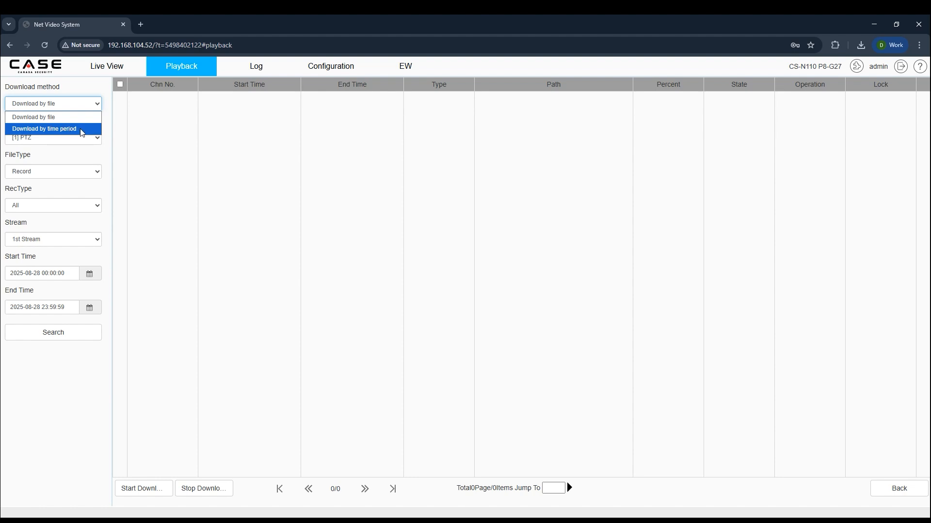
left_click(121, 132)
left_click(71, 176)
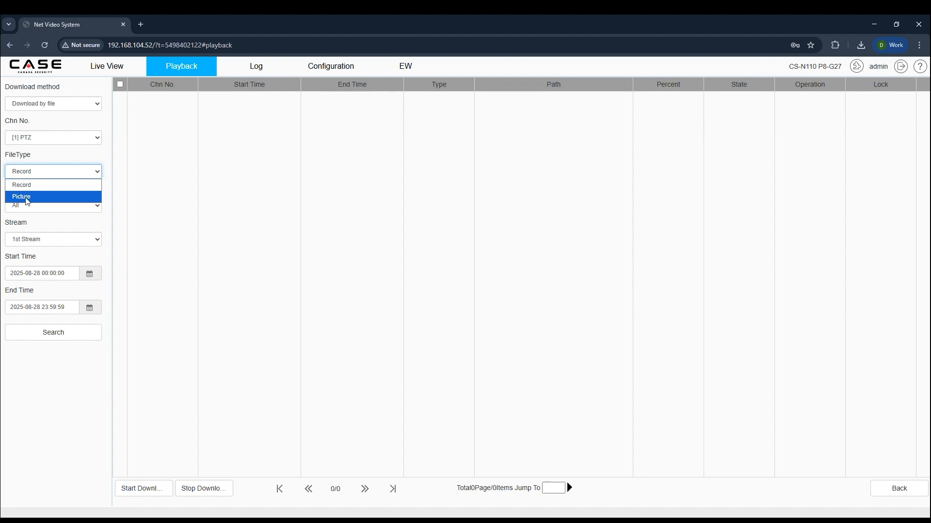
left_click(152, 188)
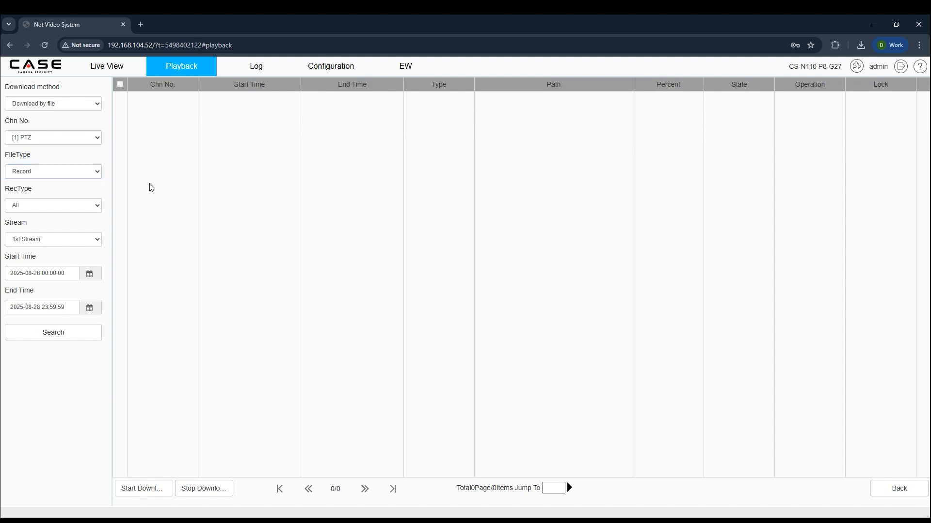
left_click(82, 207)
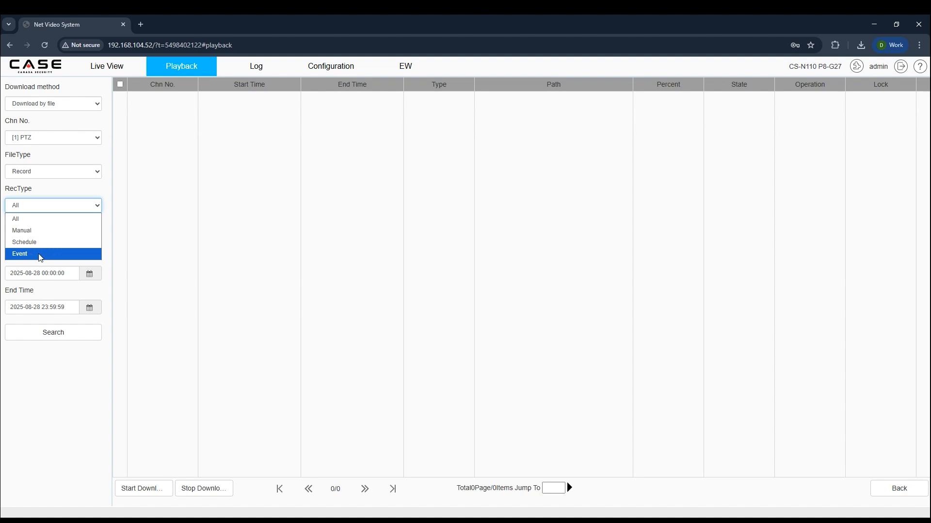
left_click(113, 246)
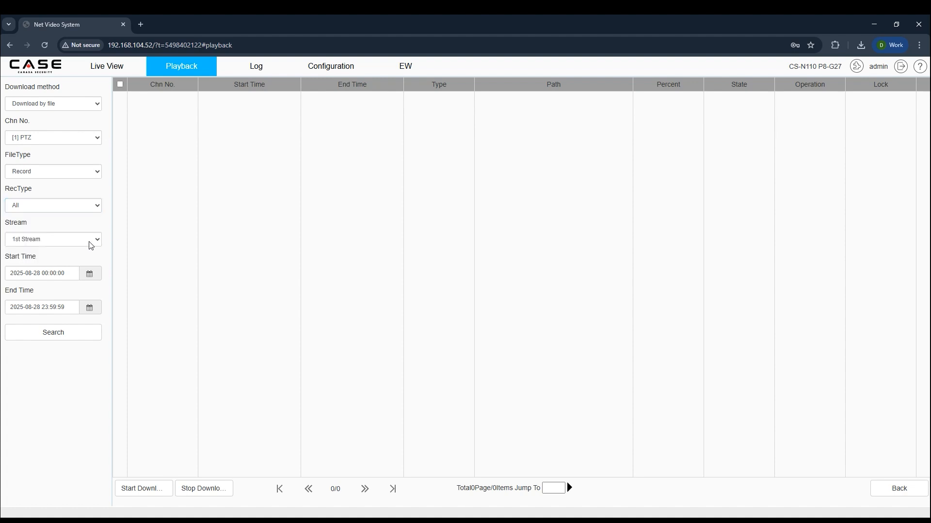
left_click(94, 240)
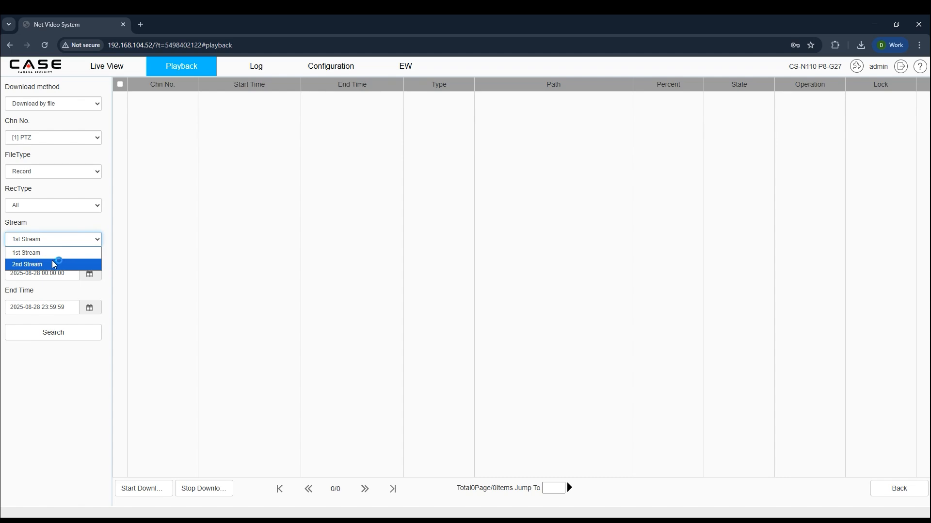
left_click(137, 253)
left_click(56, 336)
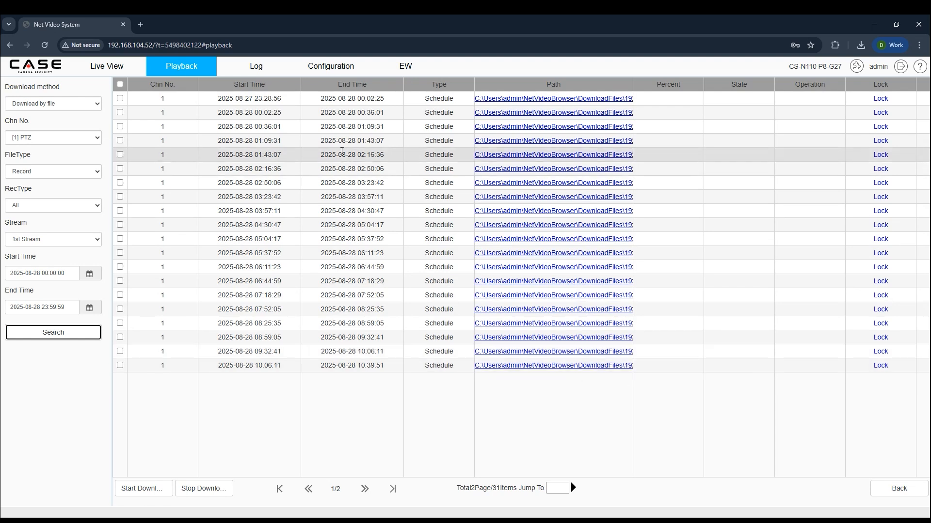
Open the log page, review its channel and log type options, and search all channels and types for 2025-08-28.
left_click(254, 70)
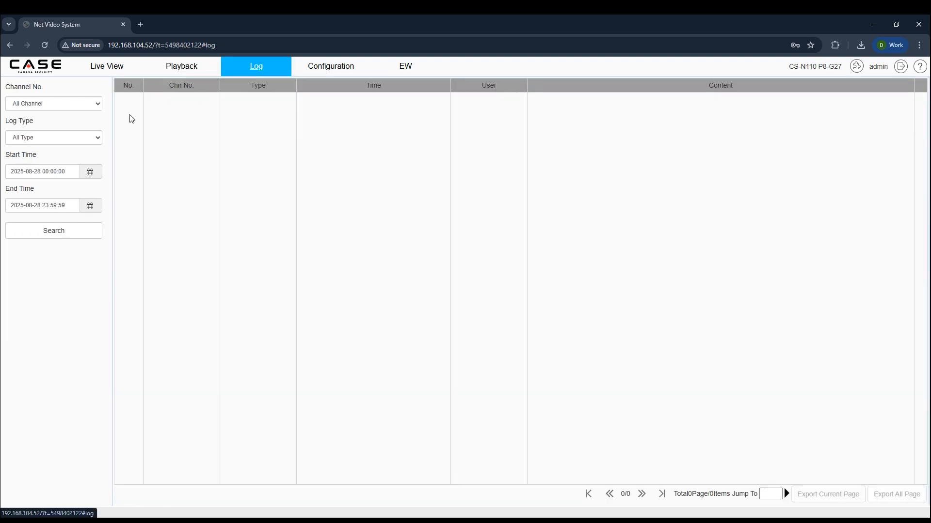
left_click(67, 105)
left_click(77, 141)
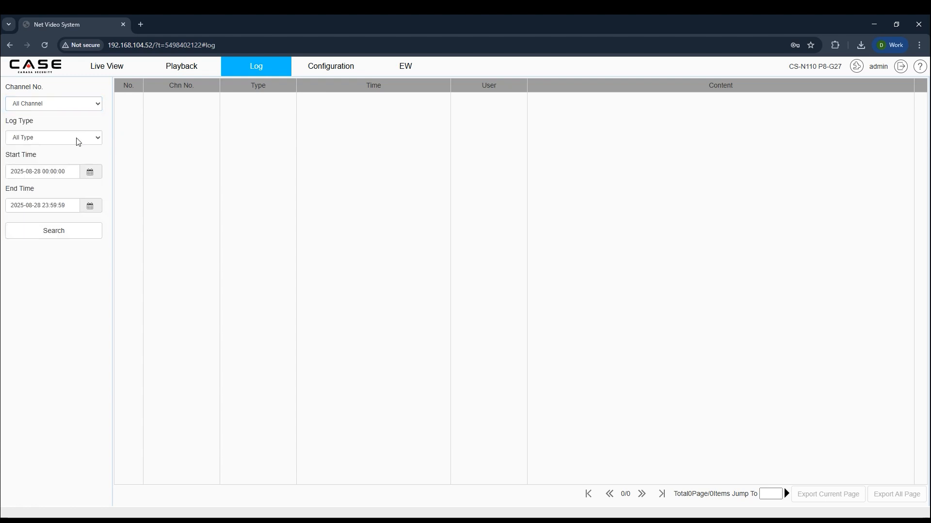
left_click(75, 138)
left_click(116, 220)
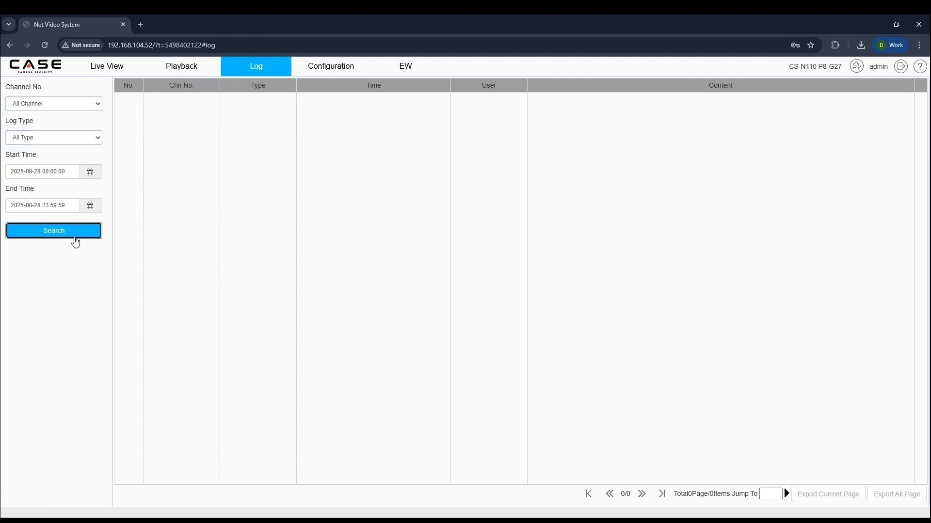
Run the log search for all channels and types, and examine the users shown and the P/T Control entry's content and time.
left_click(73, 232)
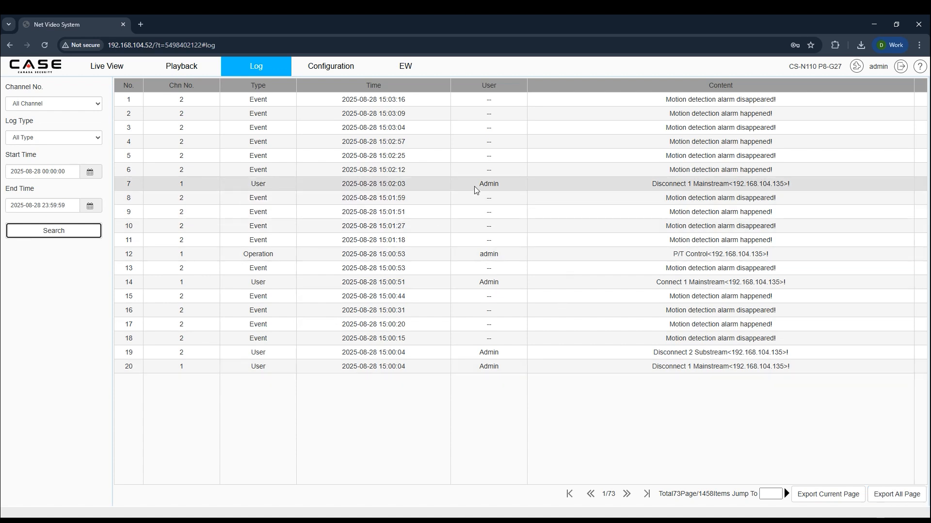
left_click_drag(475, 190, 502, 187)
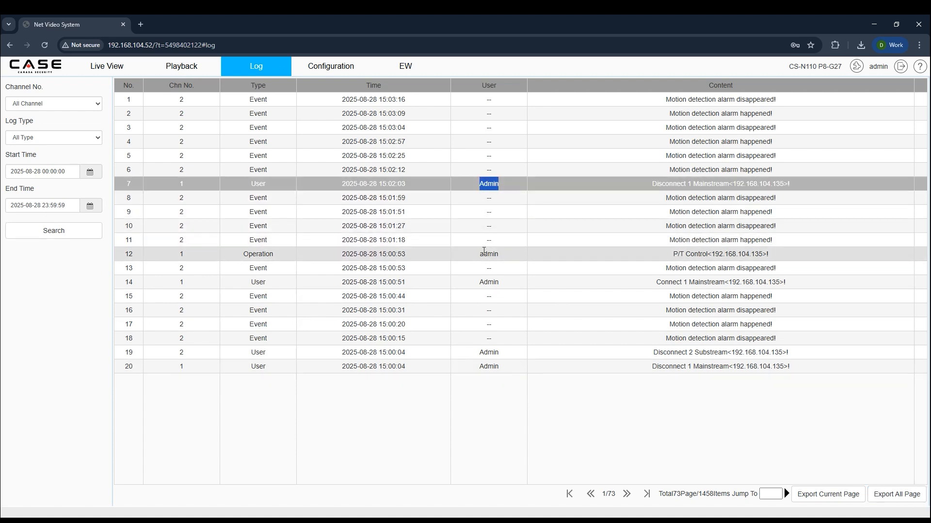
left_click_drag(480, 257, 539, 259)
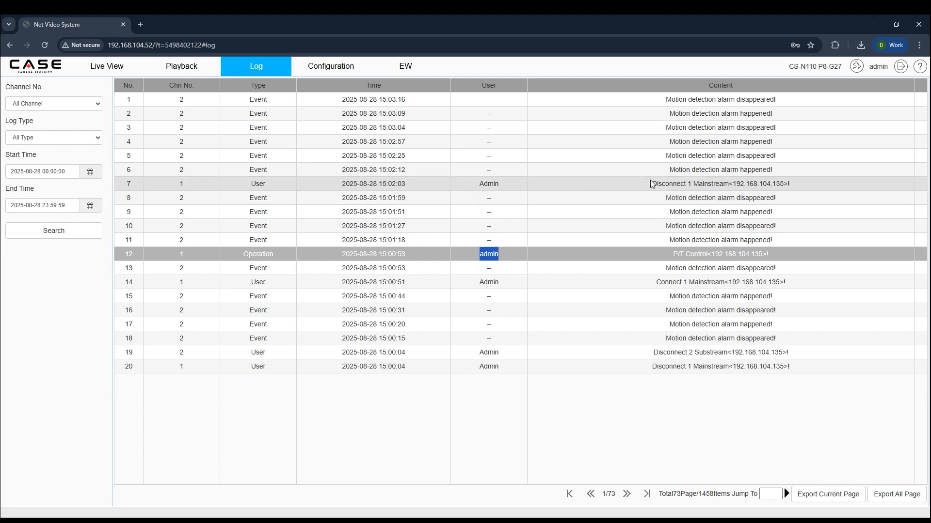
left_click_drag(672, 254, 774, 256)
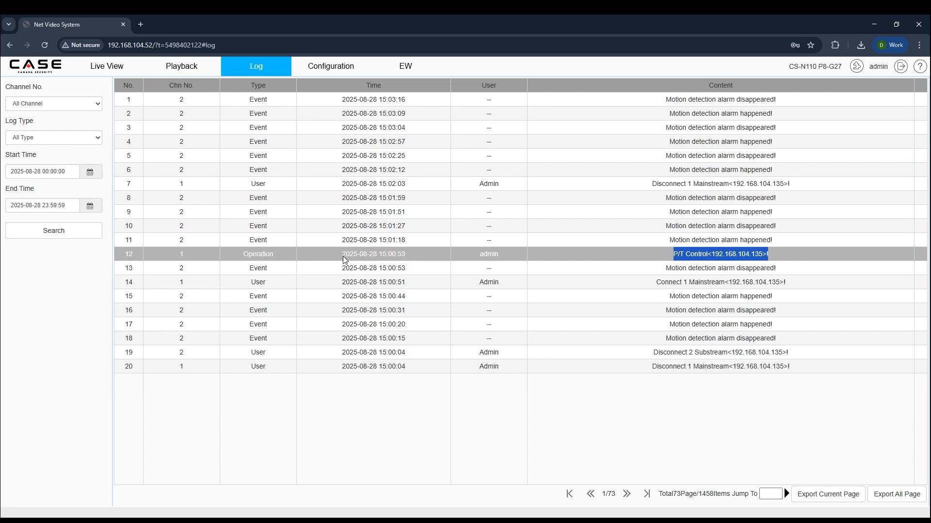
left_click_drag(342, 256, 454, 254)
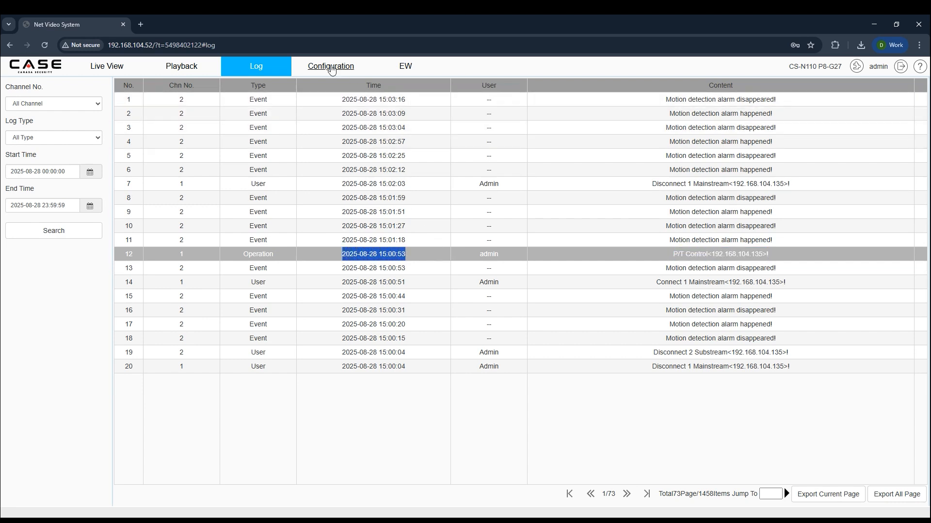
Open the configuration's Common Settings and review the network, time and user management options.
left_click(331, 67)
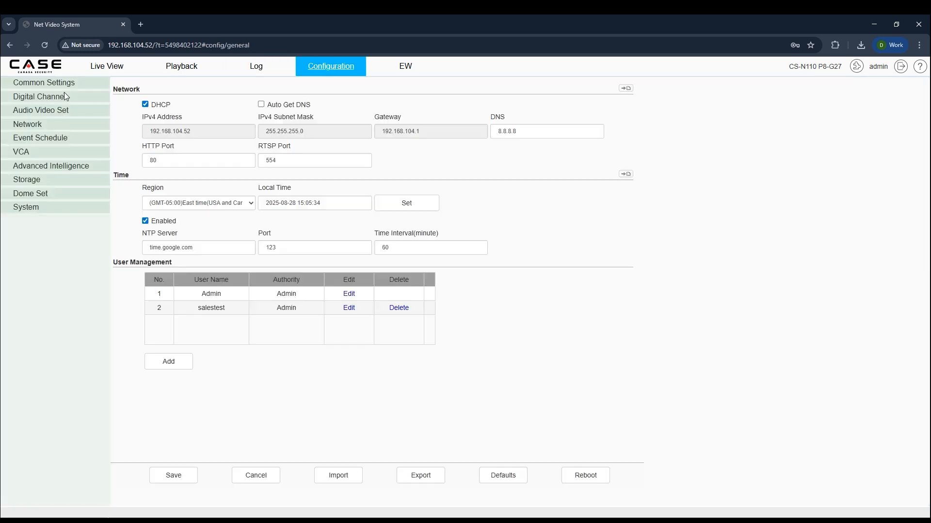
left_click(44, 83)
left_click(43, 85)
left_click(40, 85)
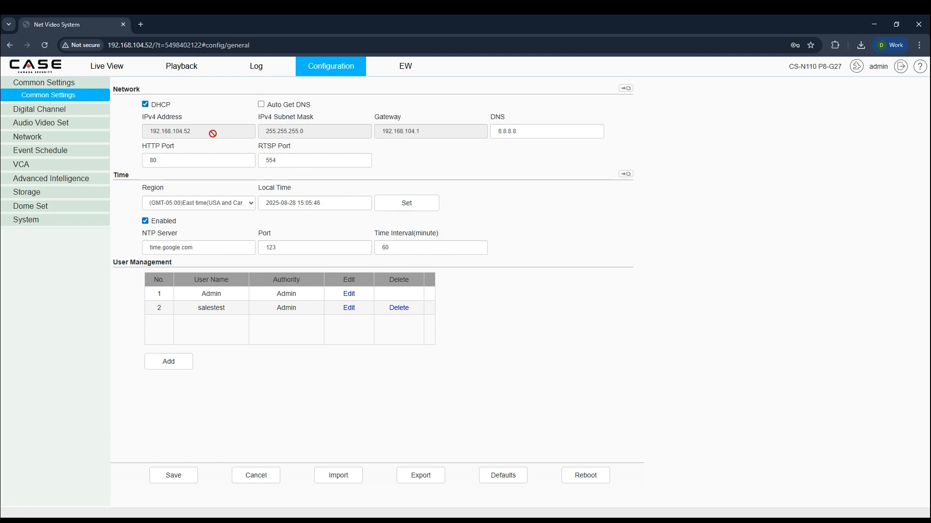
Open the Digital Channel settings and examine the camera channel list and the recorder's model number.
left_click(56, 111)
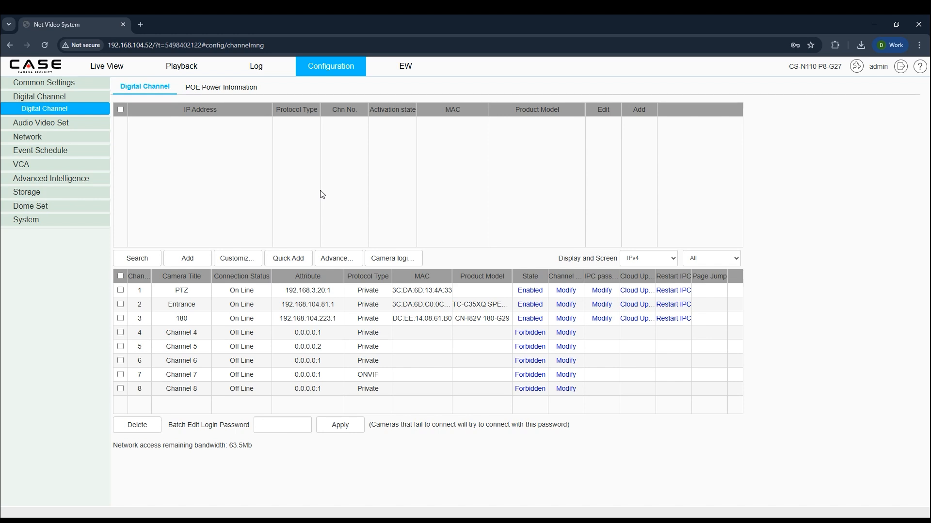
left_click_drag(262, 389, 196, 338)
left_click_drag(137, 290, 143, 290)
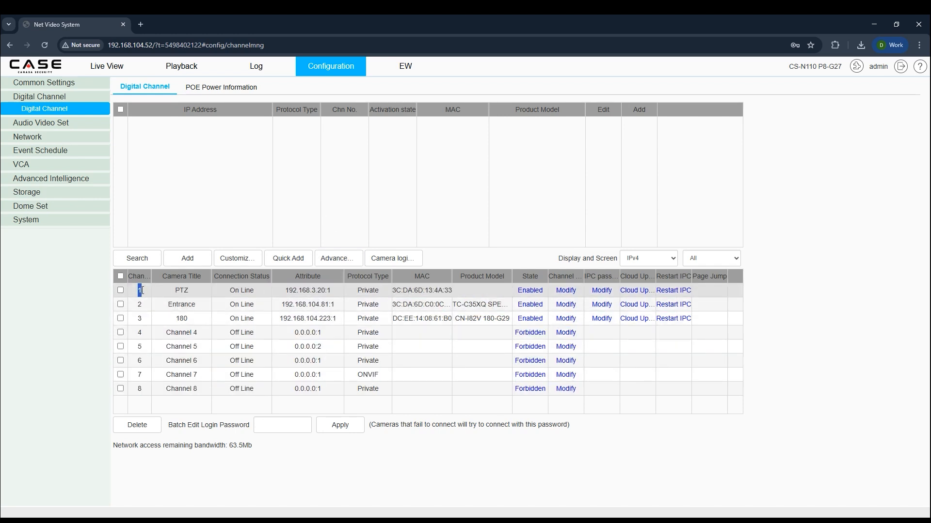
left_click(142, 290)
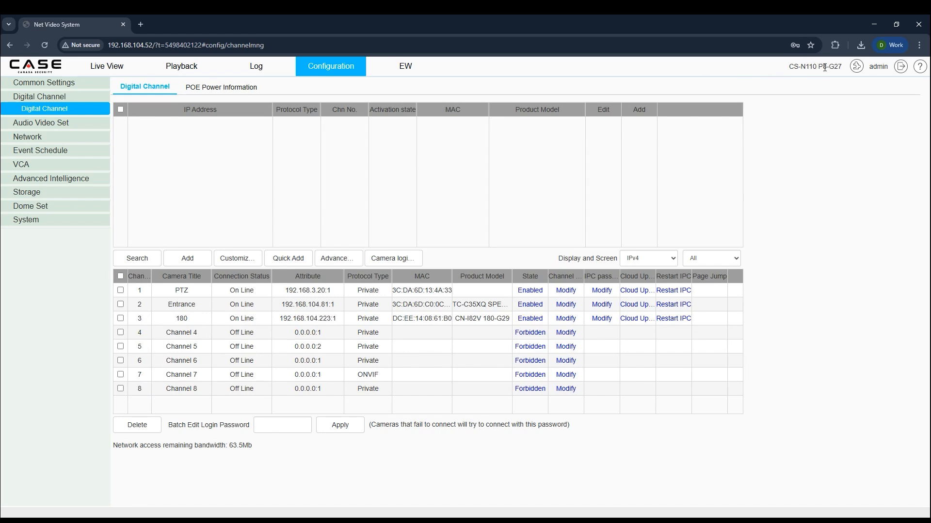
left_click_drag(829, 67, 785, 68)
left_click(812, 126)
Open the basic TCP/IP network settings, switch the Lan selection to PSE and examine its IPv4 address.
left_click(65, 137)
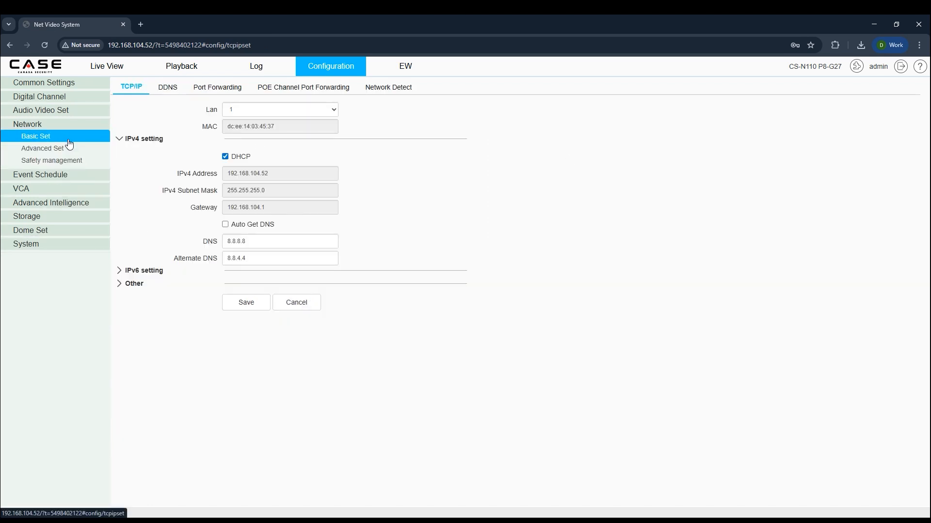
left_click(259, 109)
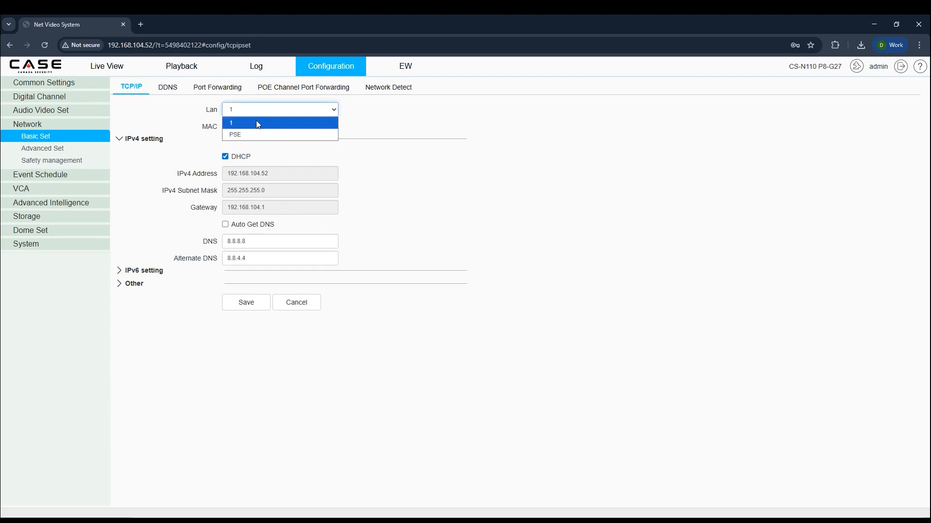
left_click(483, 116)
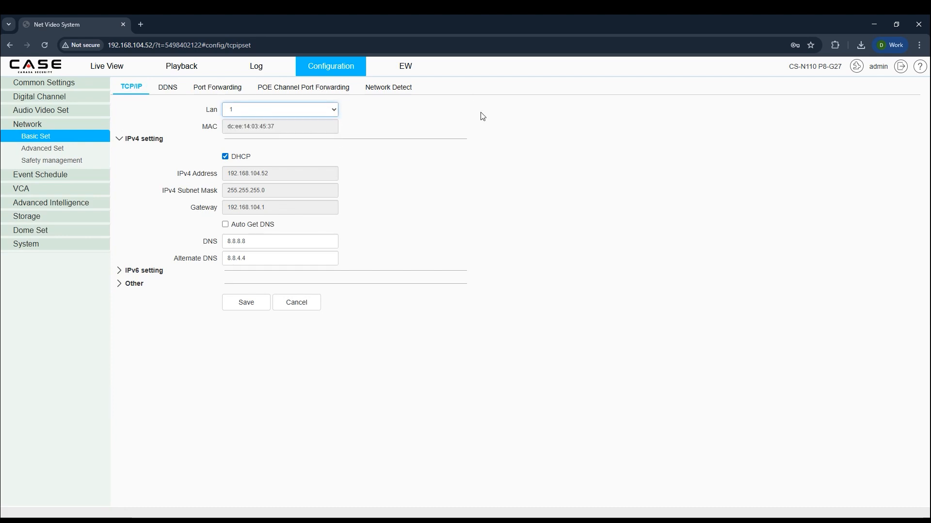
left_click(307, 115)
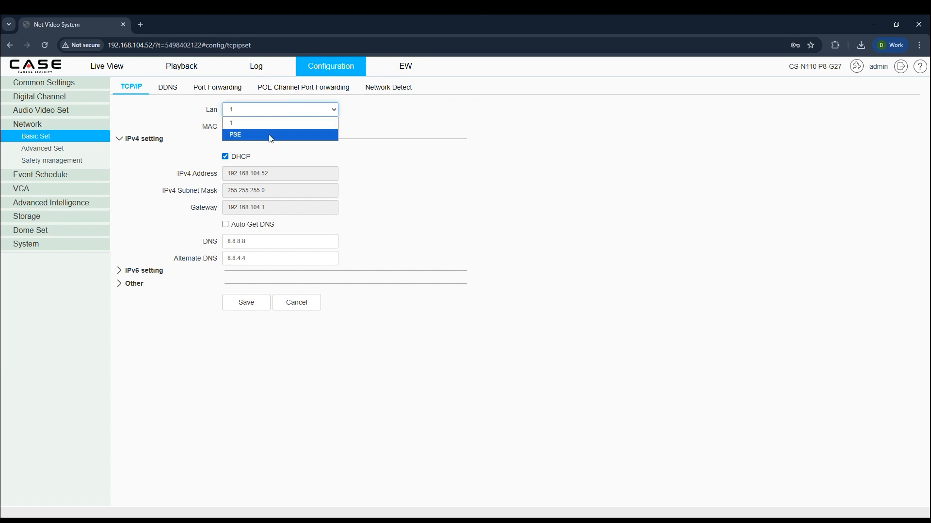
left_click(240, 136)
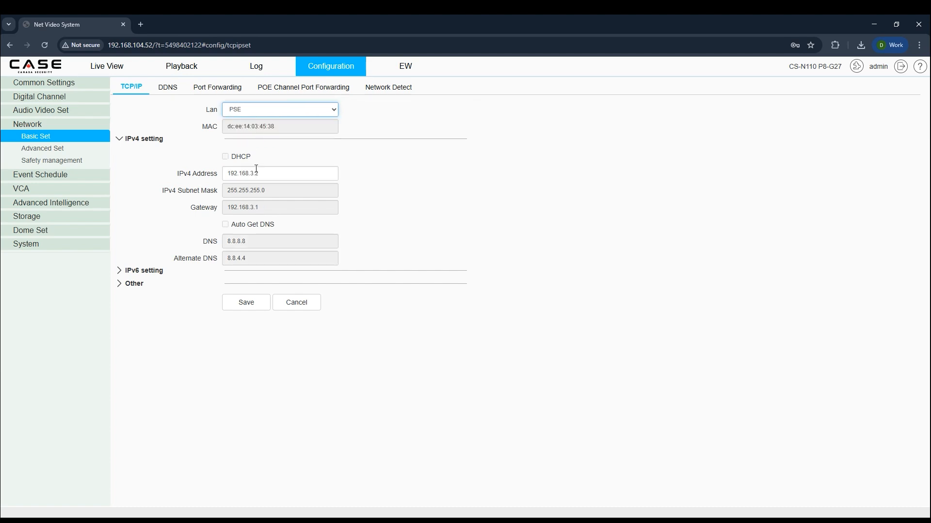
left_click_drag(227, 173, 267, 173)
left_click(277, 171)
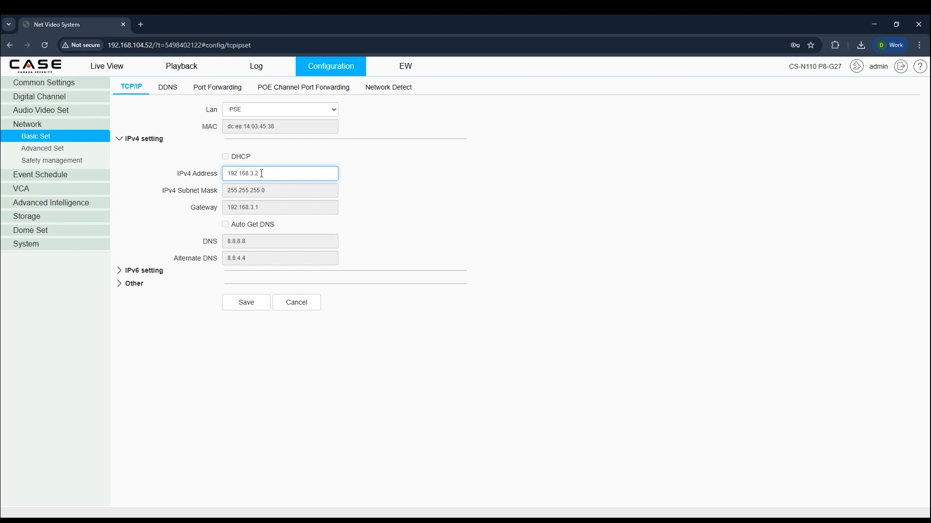
left_click_drag(256, 174, 199, 174)
Switch the Lan selection back to 1 and review its IPv4 address, subnet mask, gateway and DNS fields.
left_click(257, 110)
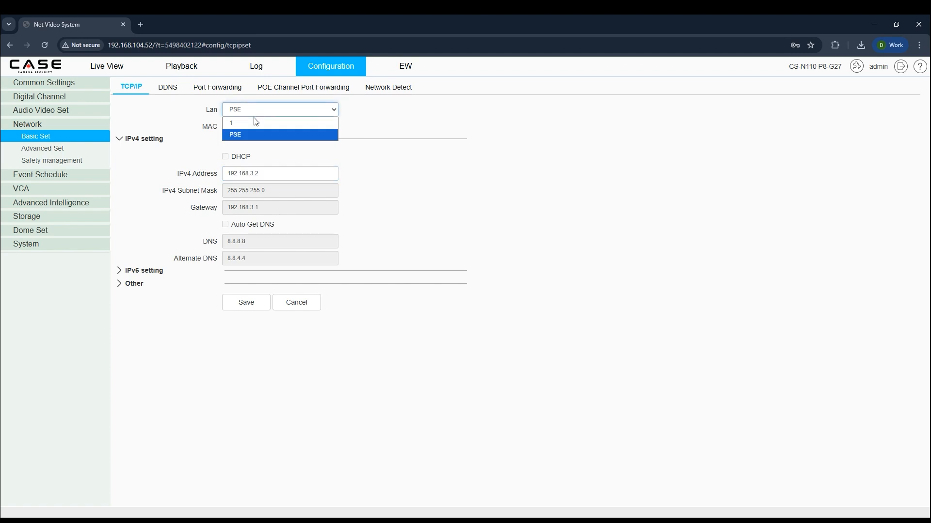
left_click(253, 125)
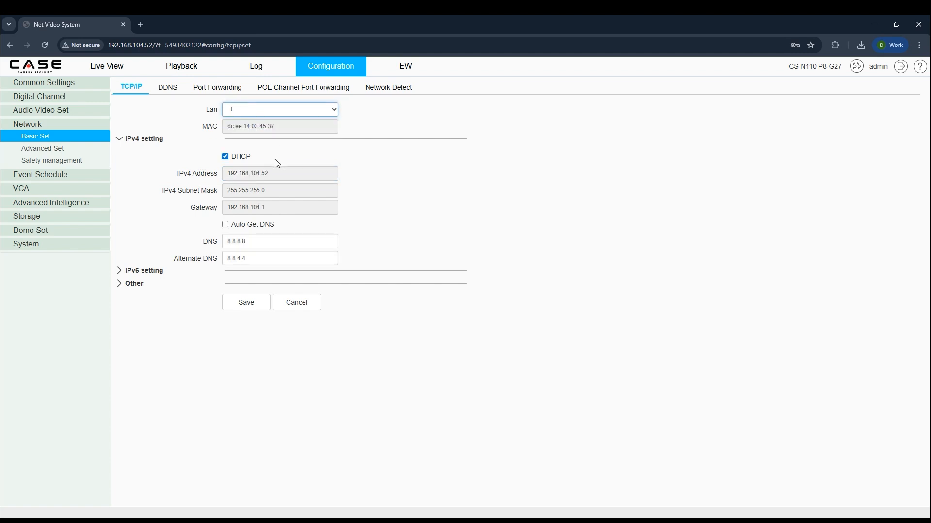
left_click_drag(275, 174, 185, 174)
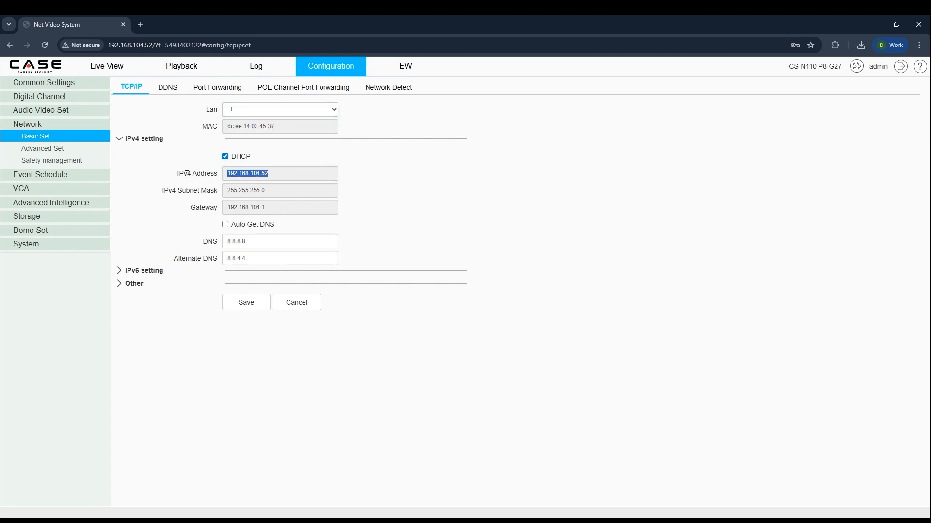
left_click_drag(269, 191, 220, 189)
left_click_drag(274, 208, 159, 212)
left_click(227, 241)
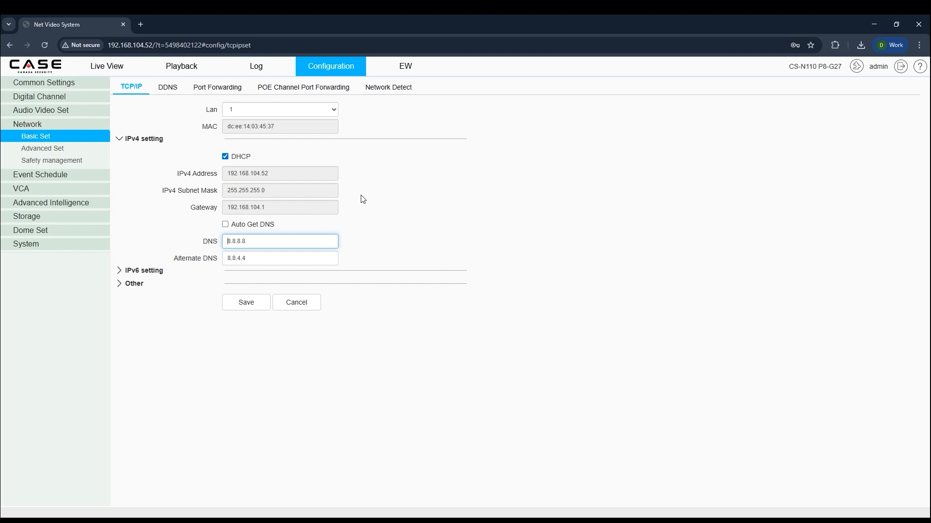
Return to the Digital Channel settings and search the network for available cameras.
left_click(54, 98)
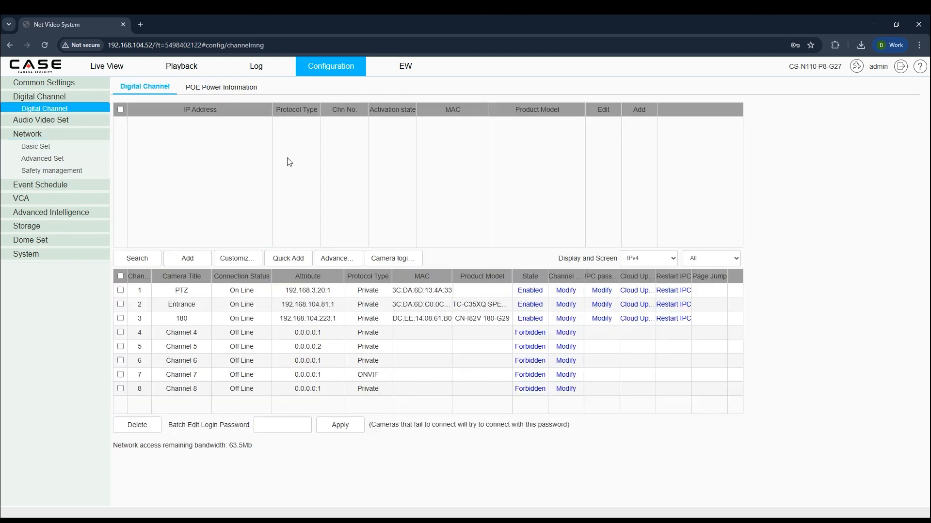
left_click(146, 258)
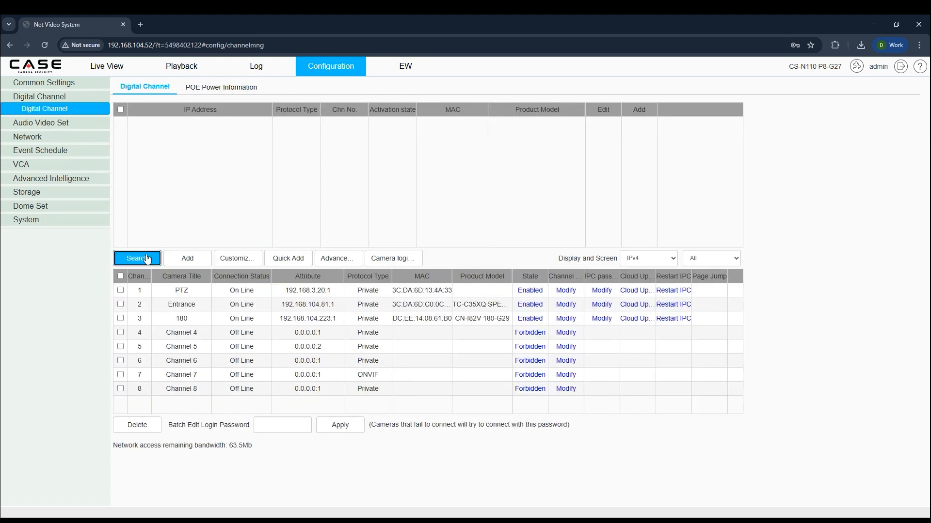
left_click(147, 258)
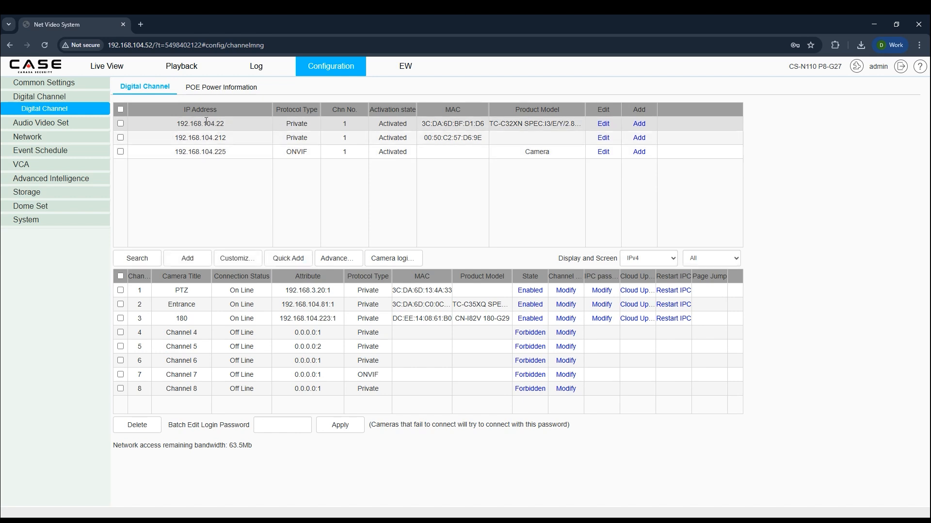
Examine the address, protocol and MAC details of the discovered cameras at 192.168.104.22 and 192.168.104.225.
left_click_drag(175, 123, 487, 126)
left_click(419, 125)
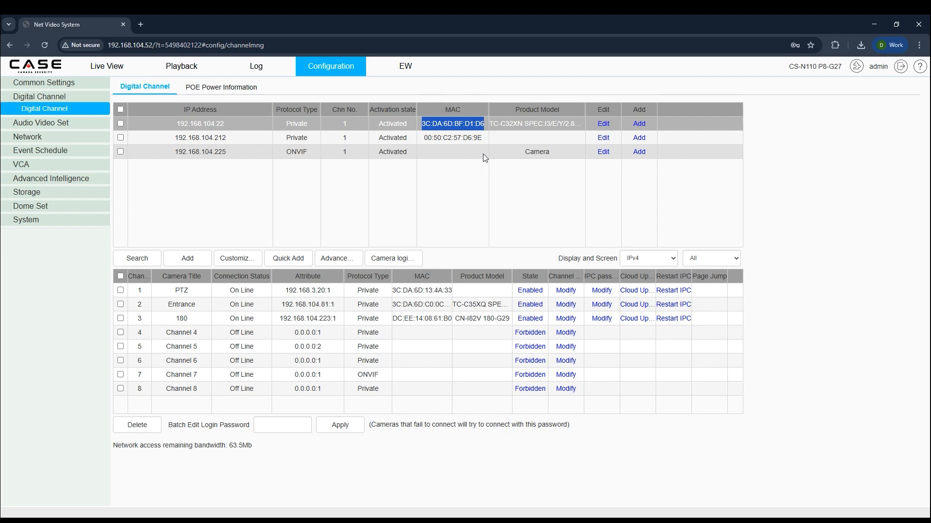
left_click(442, 167)
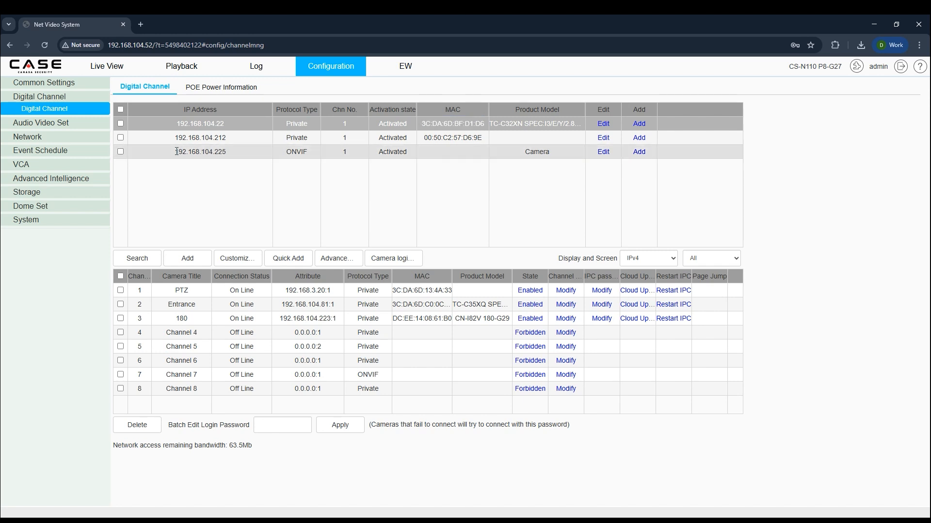
left_click_drag(175, 153, 552, 152)
left_click(289, 153)
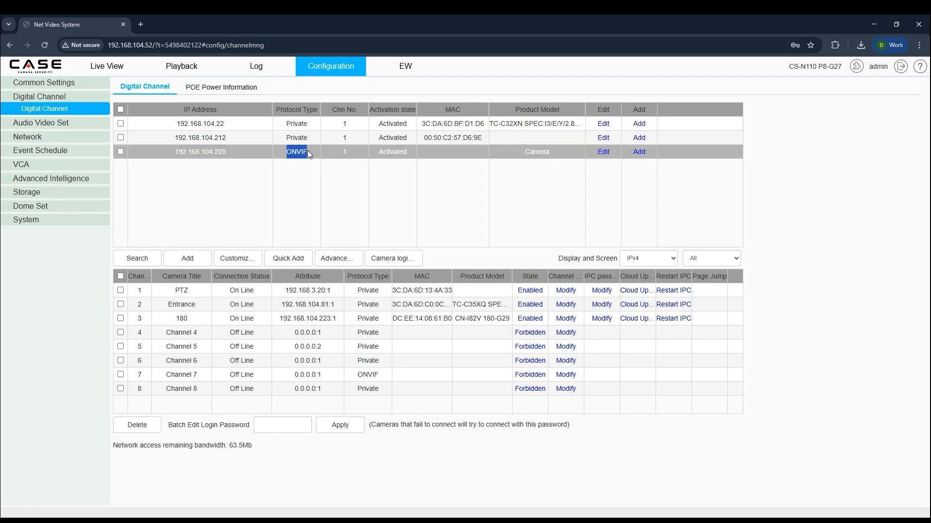
left_click(238, 159)
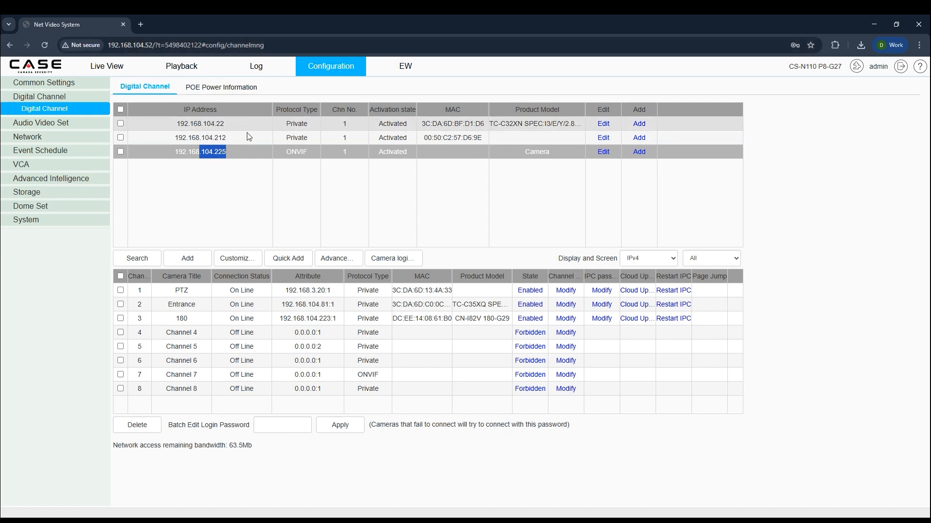
left_click(248, 186)
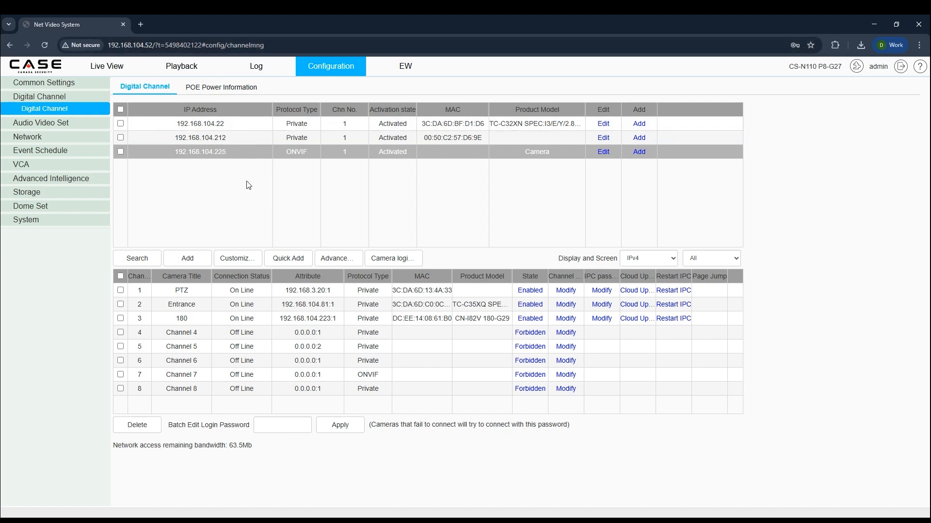
Select the camera at 192.168.104.22, open Customized Adding for it and review the device type and device channel options.
left_click(120, 124)
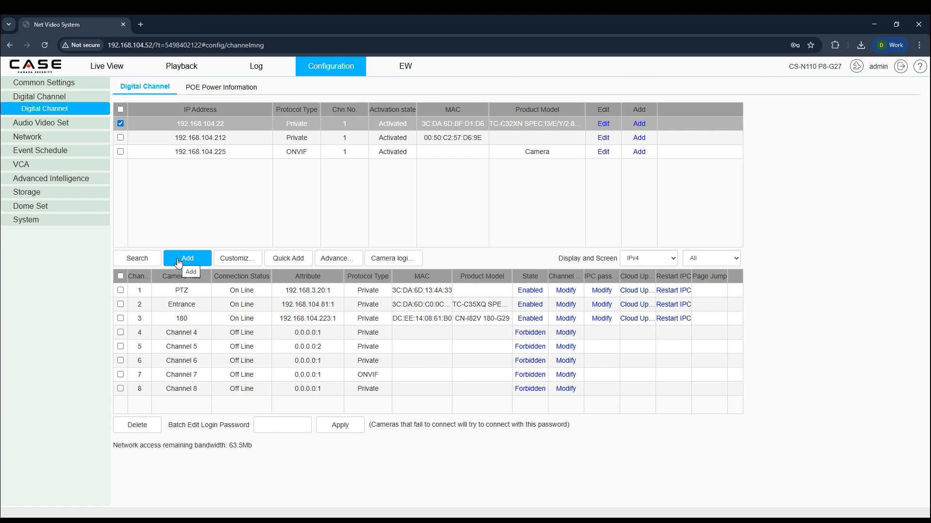
left_click(245, 262)
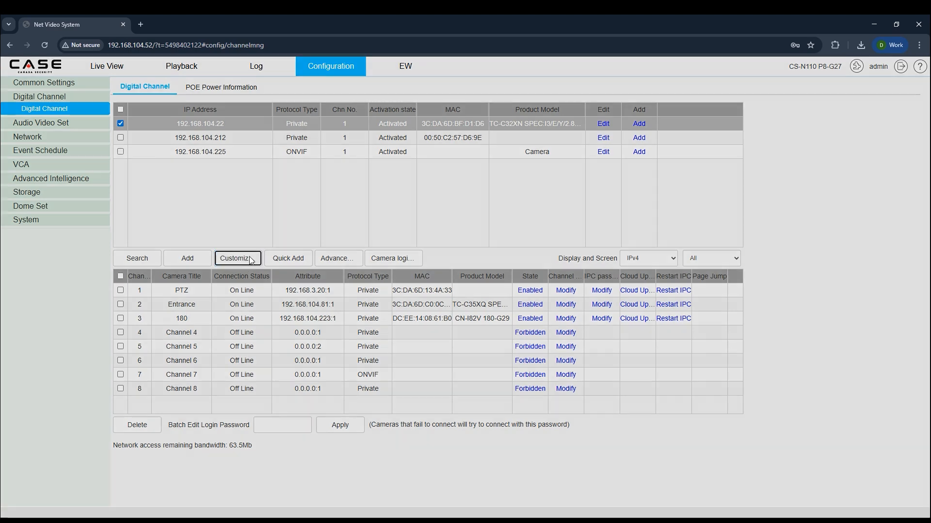
left_click(435, 152)
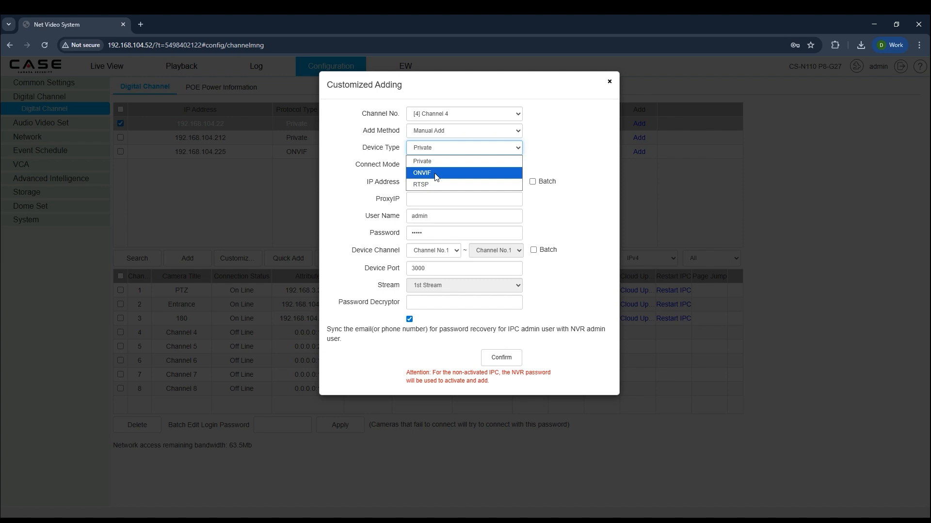
left_click(382, 201)
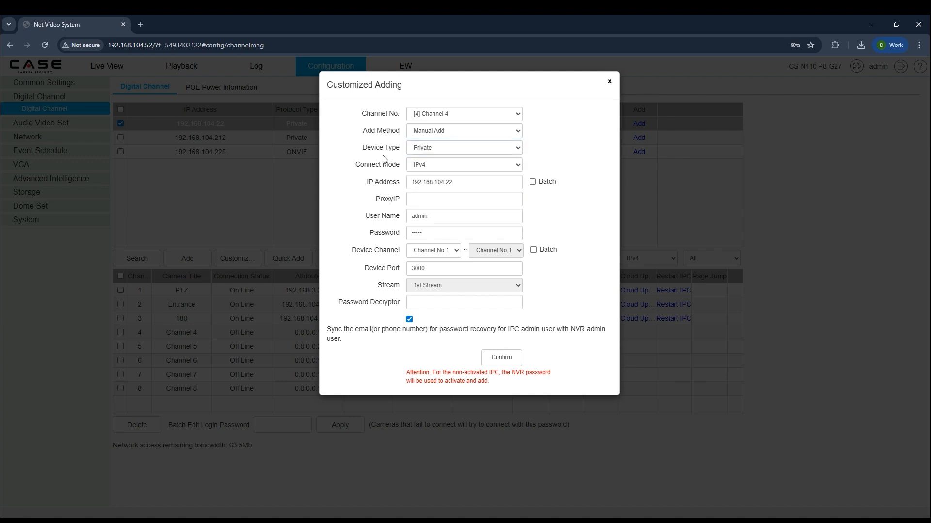
left_click(446, 255)
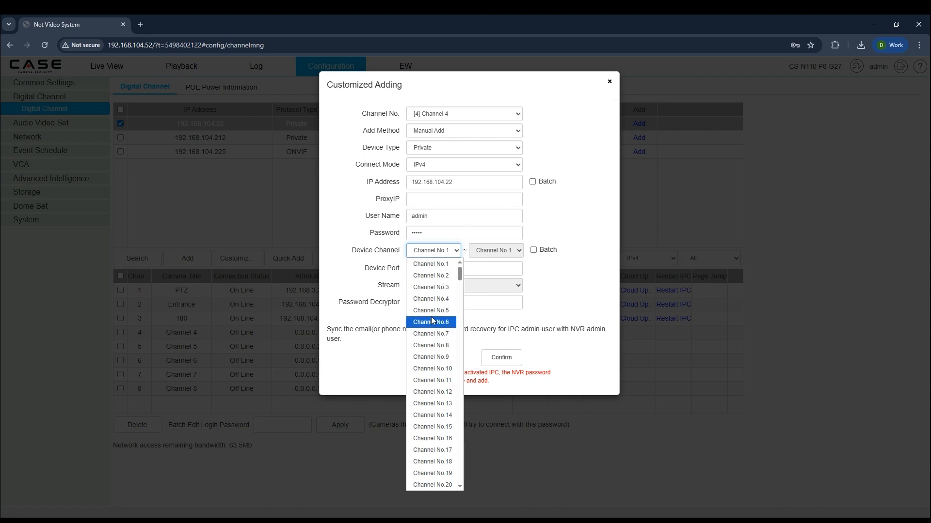
left_click(513, 242)
Try batch adding with an IP address range ending at 192.168.104.30, and return to the single-address entry.
left_click(532, 181)
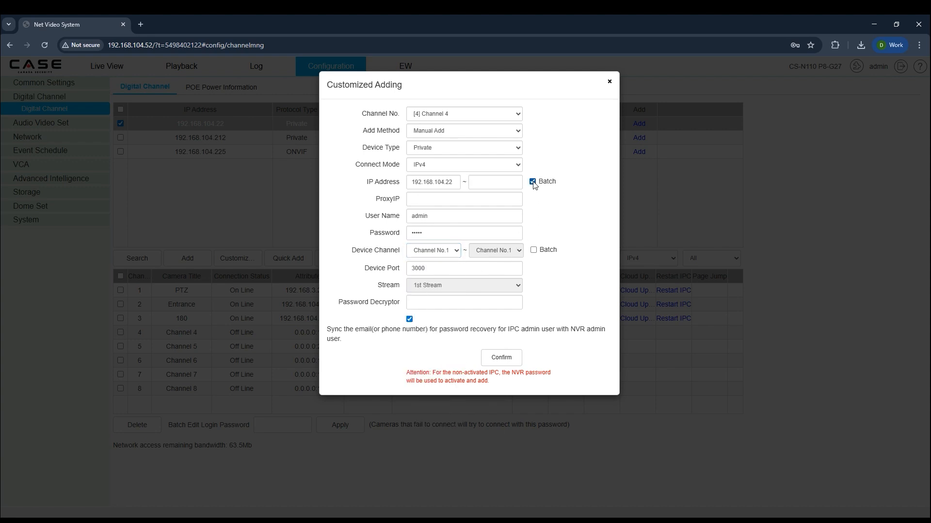
left_click(471, 182)
type("192.168.104")
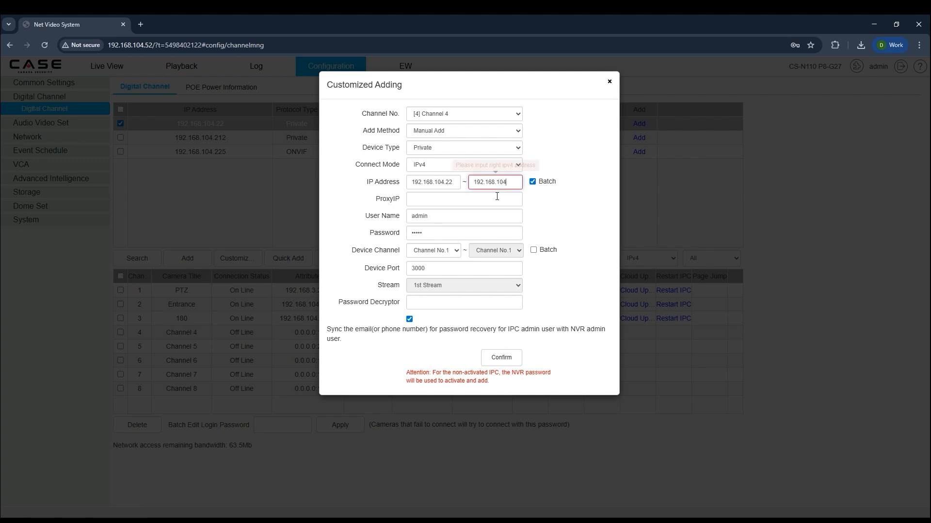
type(".30")
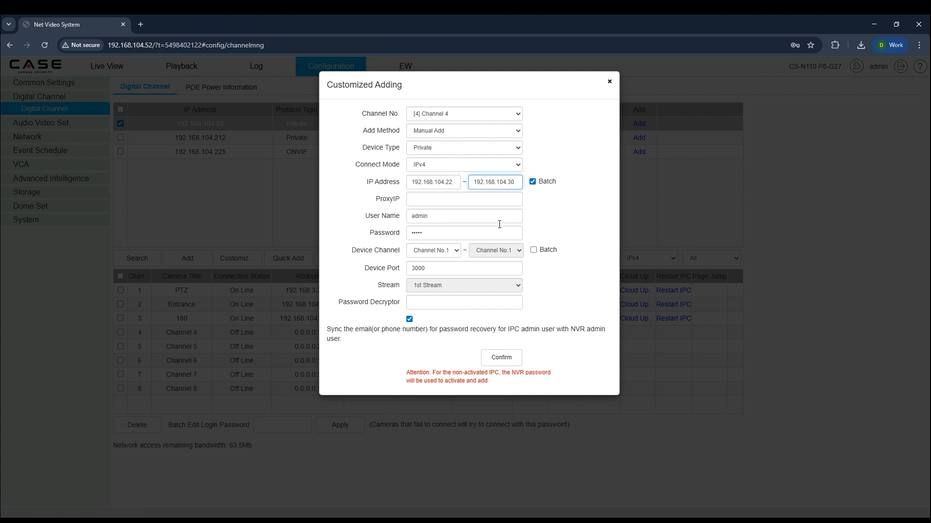
left_click(532, 181)
double_click(458, 183)
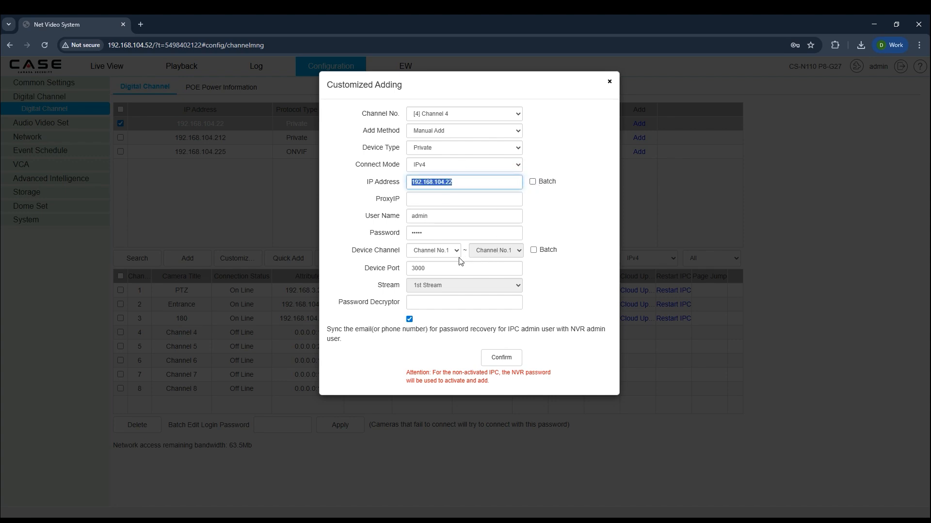
Try a batch device channel range from Channel No.1 to Channel No.4, and close Customized Adding without confirming.
left_click(534, 250)
left_click(515, 250)
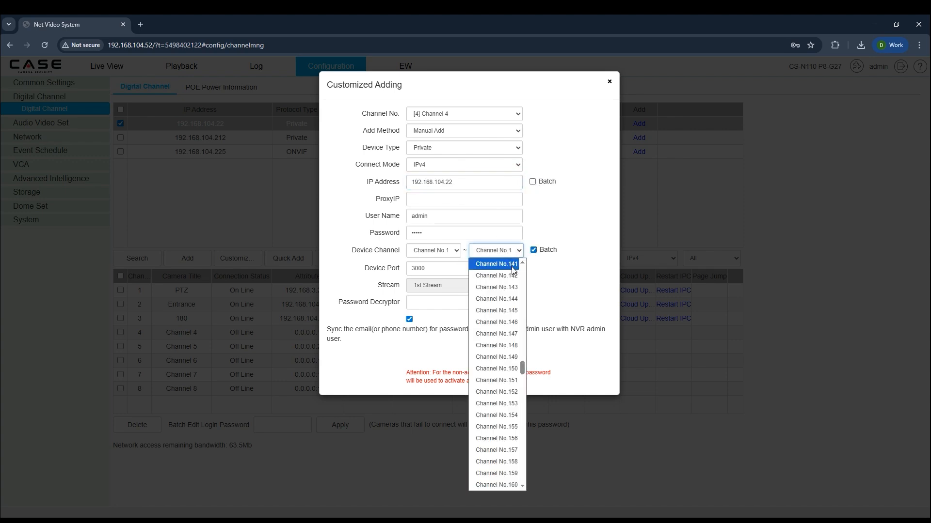
left_click_drag(524, 367, 522, 268)
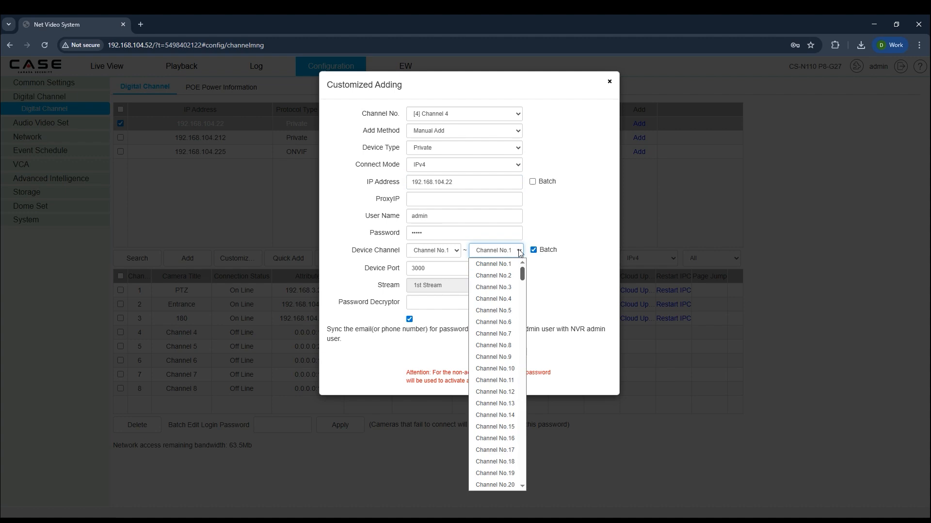
left_click(504, 298)
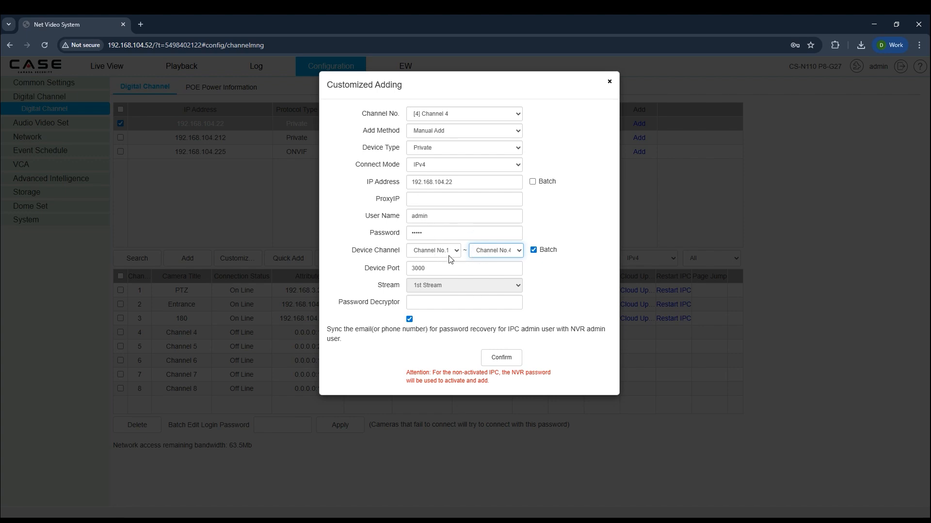
left_click(429, 305)
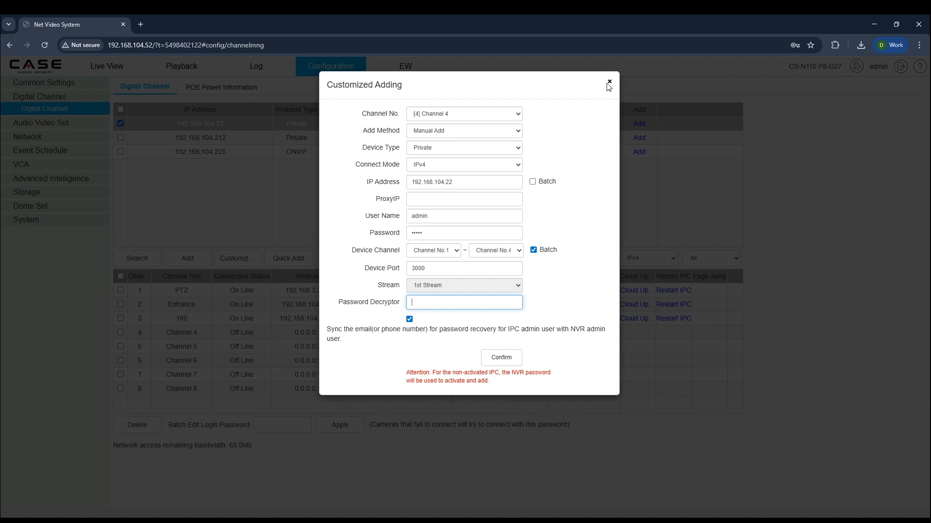
left_click(610, 83)
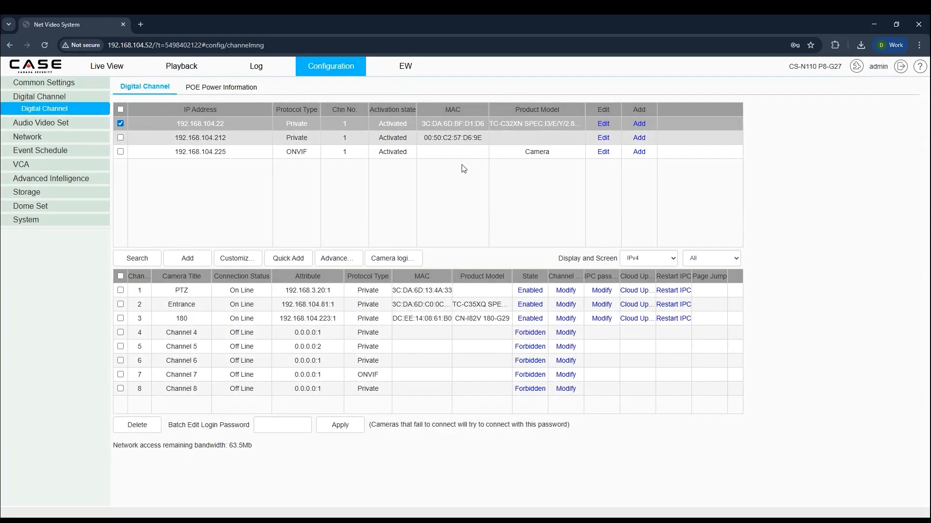
Examine the POE power information, including channel 2's actual power, the per-port power range and the surplus power.
left_click(216, 90)
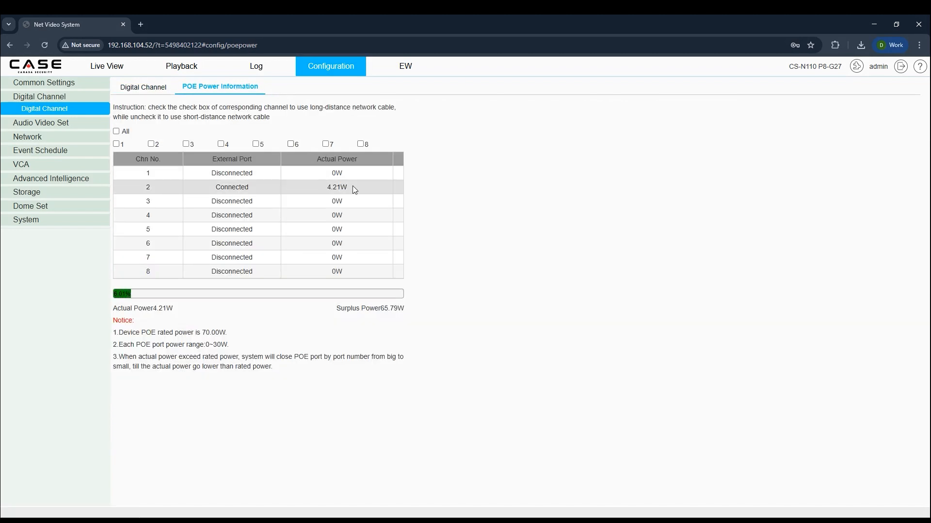
left_click_drag(353, 187, 122, 194)
left_click_drag(208, 187, 421, 200)
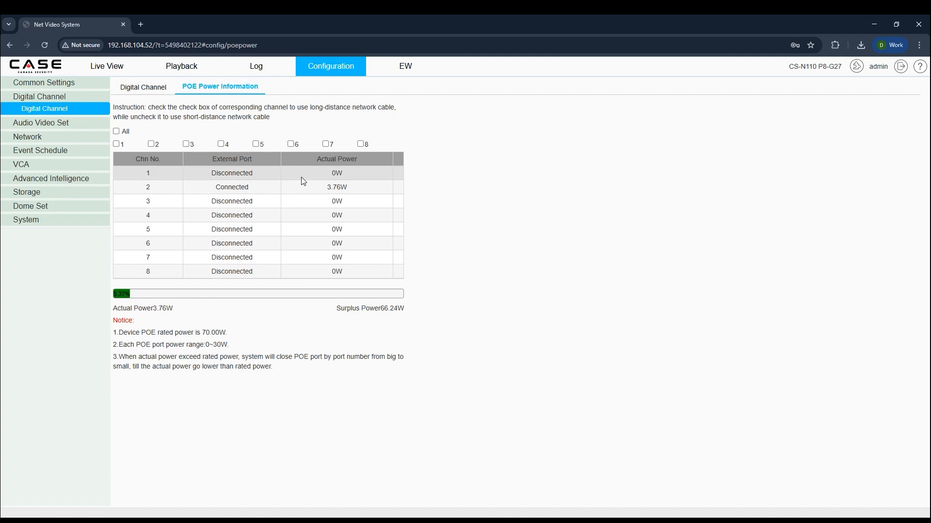
left_click_drag(347, 187, 137, 191)
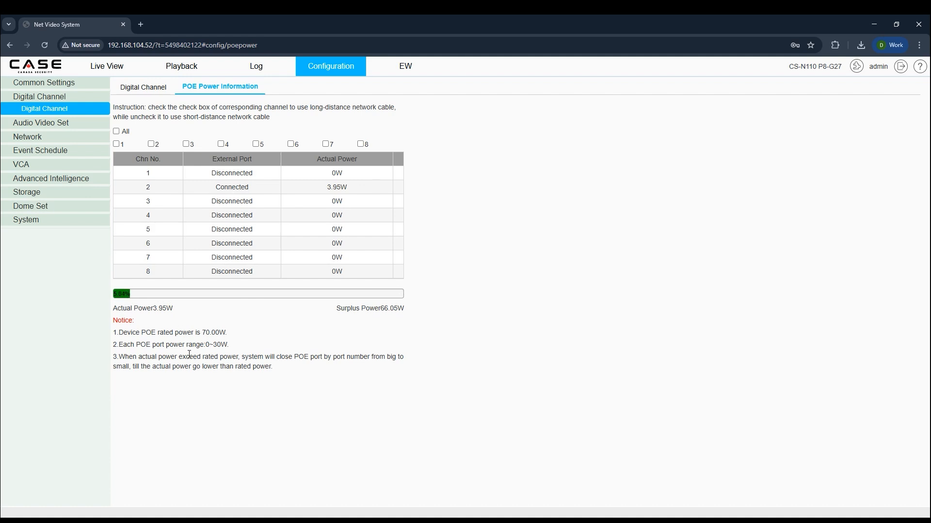
double_click(217, 345)
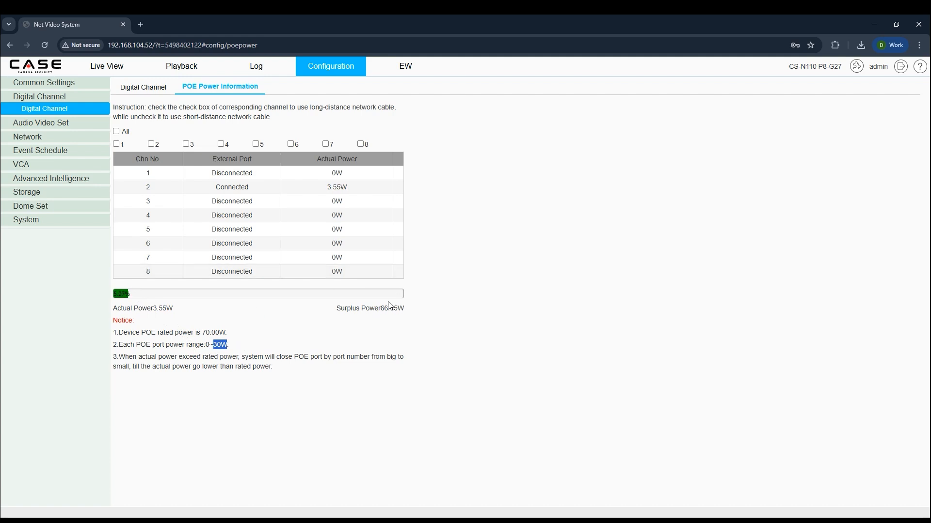
left_click_drag(404, 308, 294, 321)
left_click(296, 325)
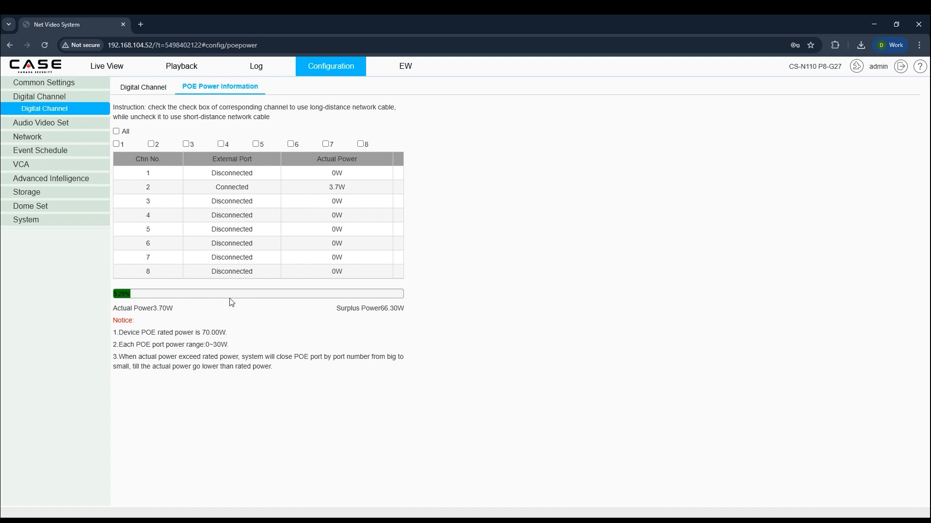
Open the audio and video stream settings and set the PTZ channel's main stream video encoding to H.265.
left_click(141, 88)
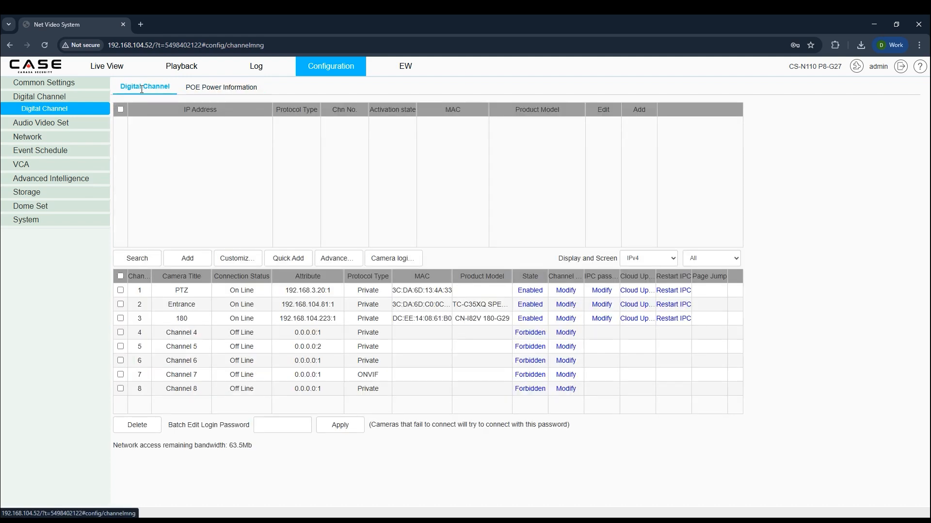
left_click(49, 125)
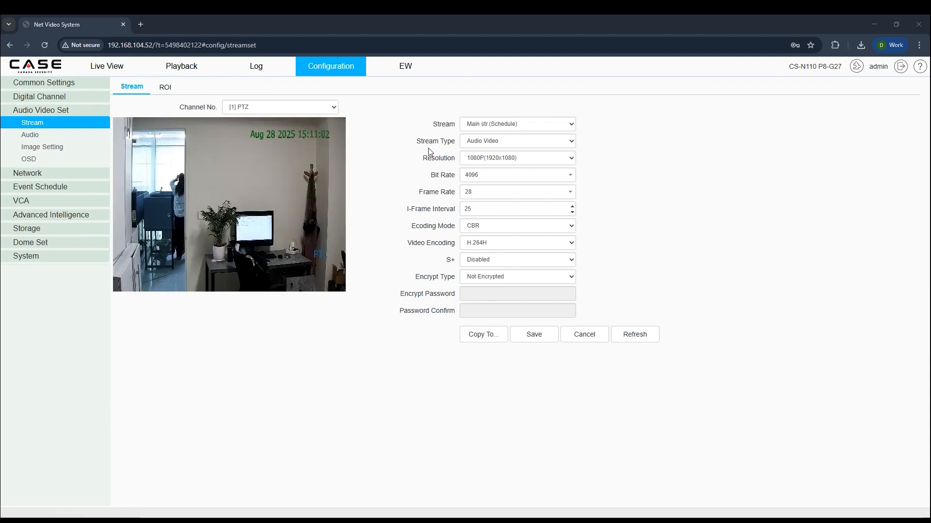
left_click(501, 247)
left_click(476, 303)
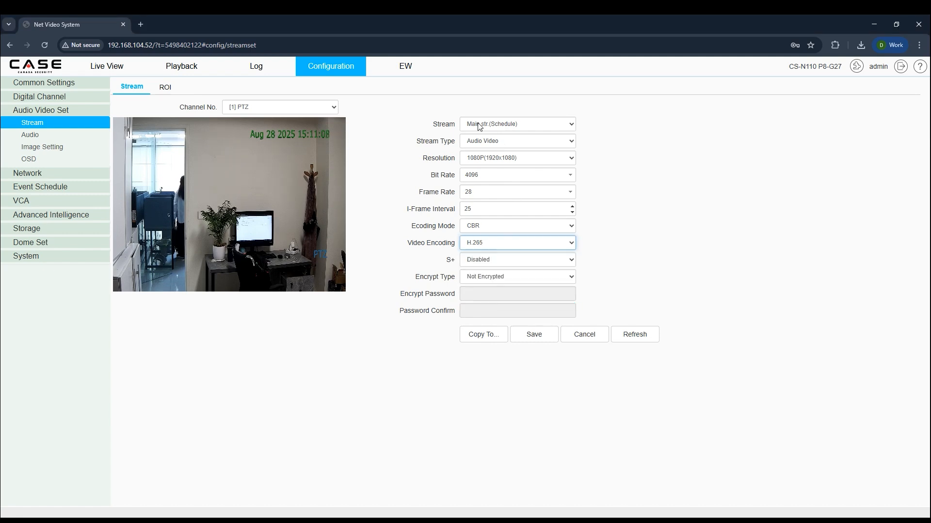
Review the available S+ and Encrypt Type options for the PTZ channel's main stream without changing them.
left_click(488, 263)
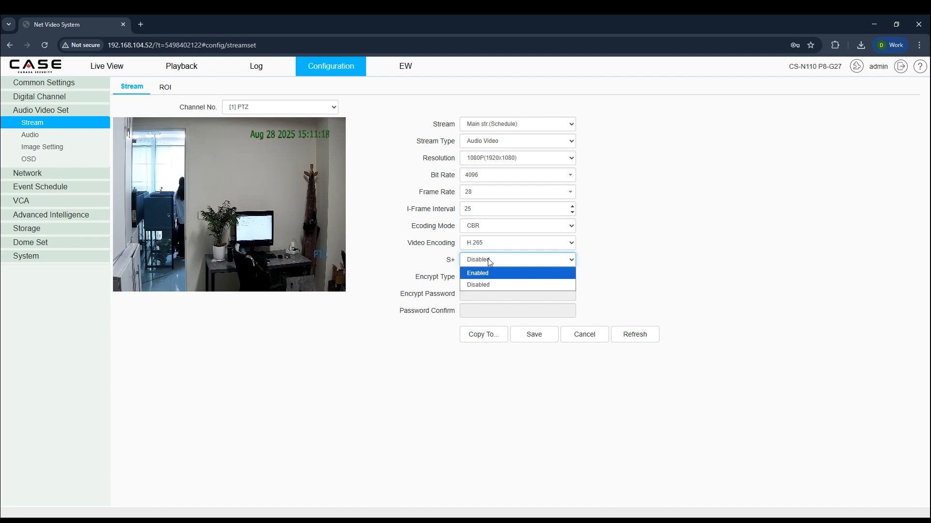
left_click(625, 243)
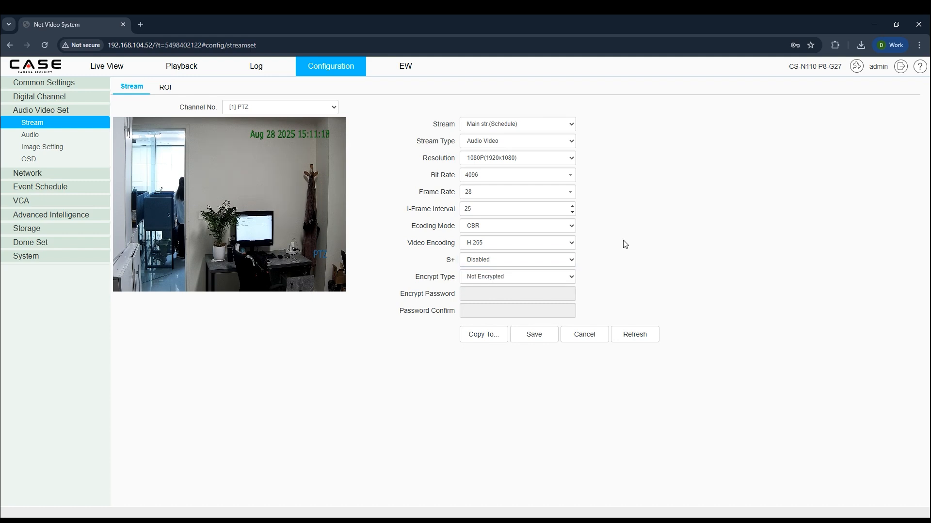
left_click(483, 277)
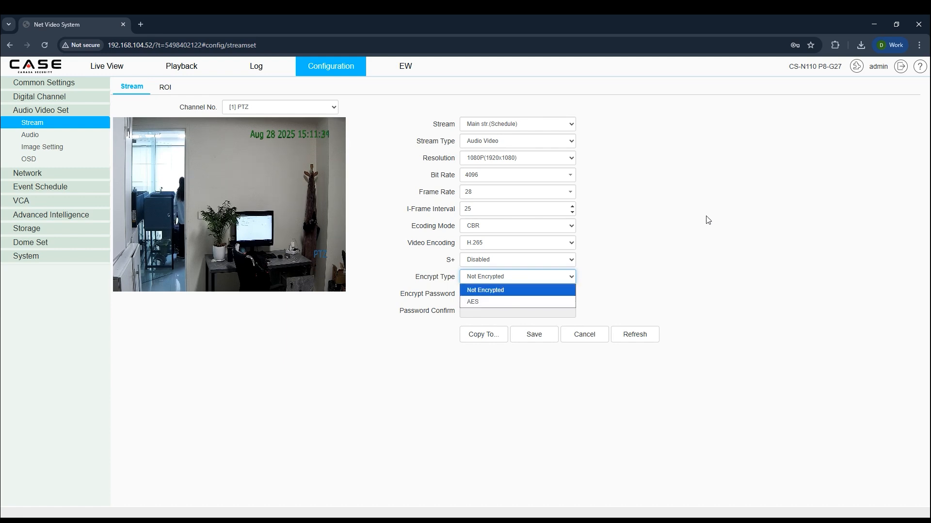
left_click(742, 216)
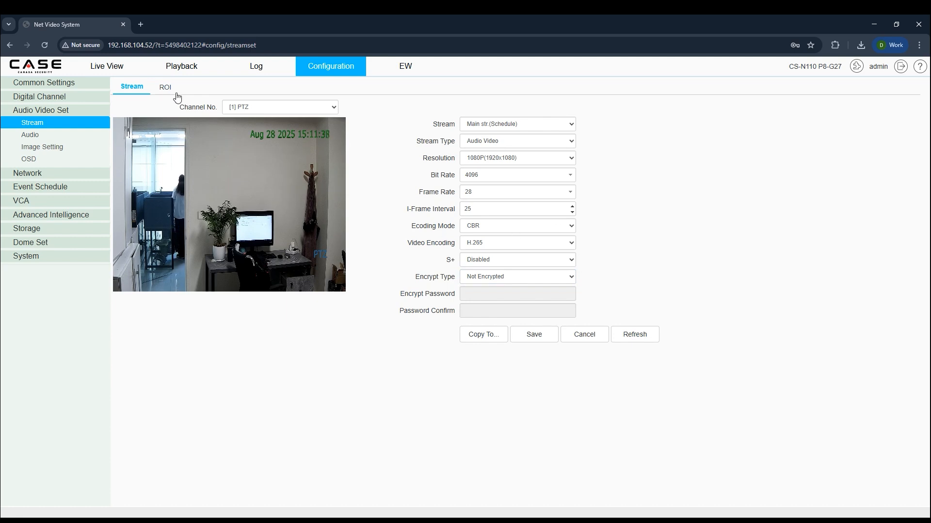
Draw four rectangular ROI areas on the Entrance channel's image, two over the desk side and two over the open floor.
left_click(170, 90)
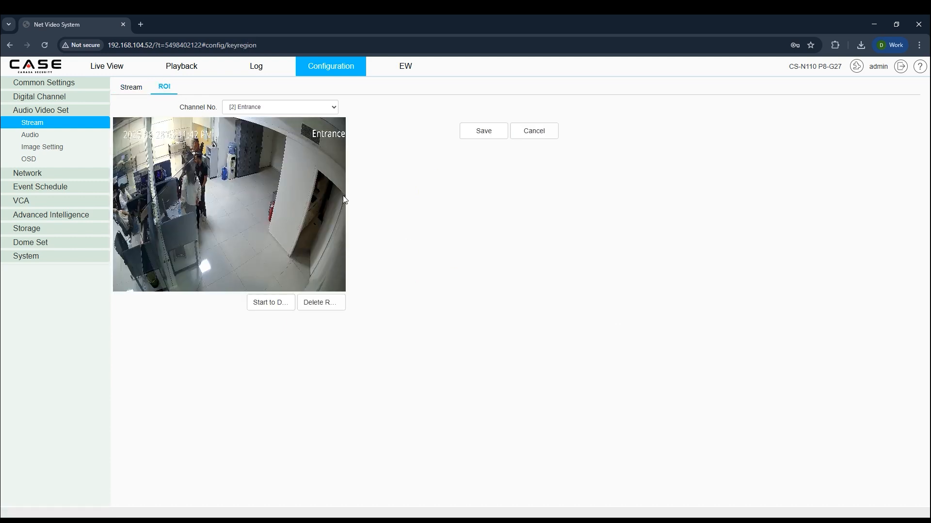
left_click(287, 302)
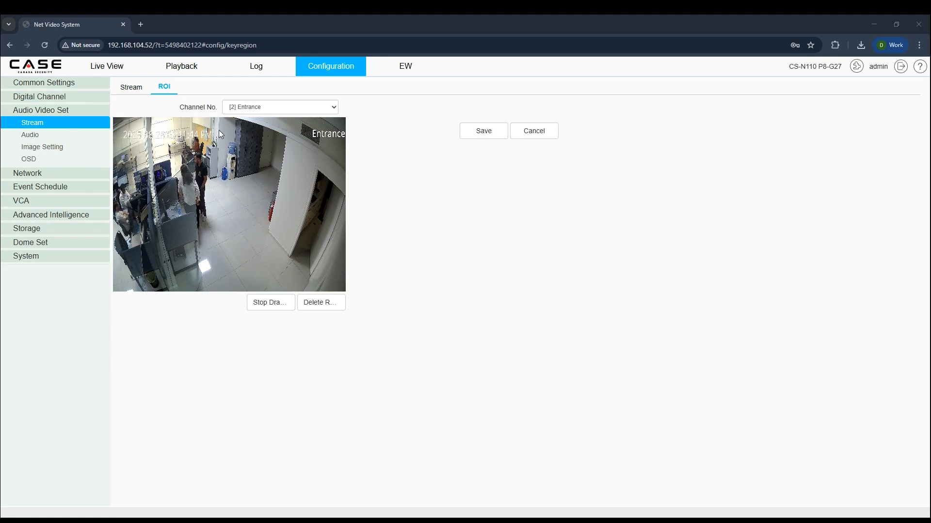
left_click_drag(219, 129, 135, 226)
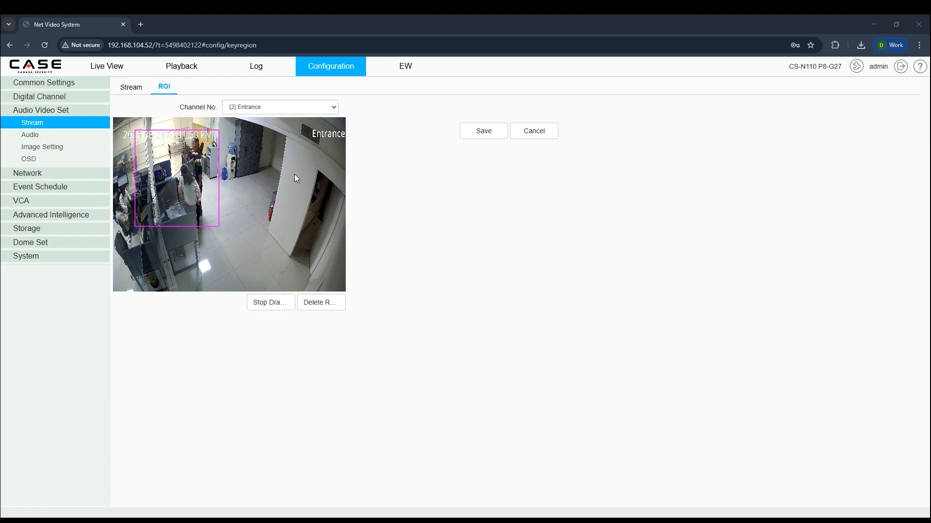
left_click_drag(208, 237, 144, 288)
left_click_drag(279, 179, 239, 232)
left_click_drag(260, 266, 234, 276)
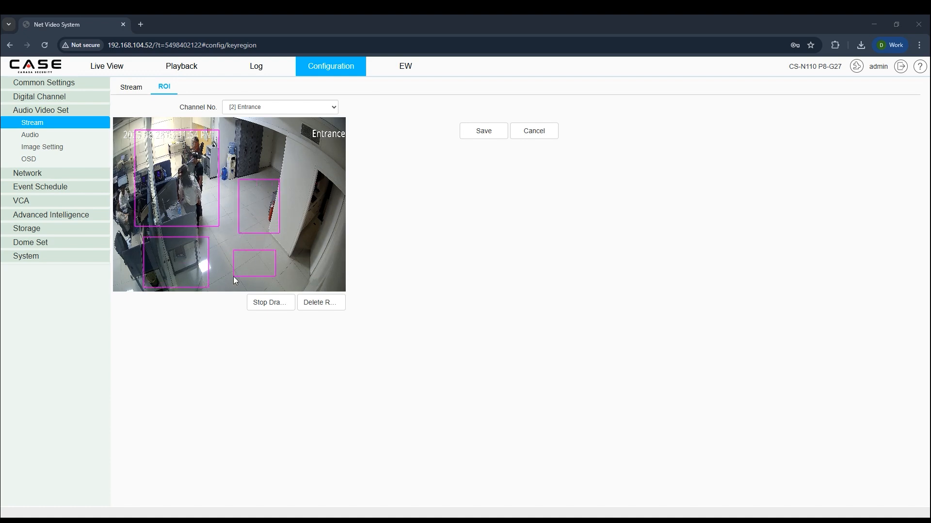
Review the Entrance channel's audio settings, checking the audio control type, output type and encoding options.
left_click(34, 135)
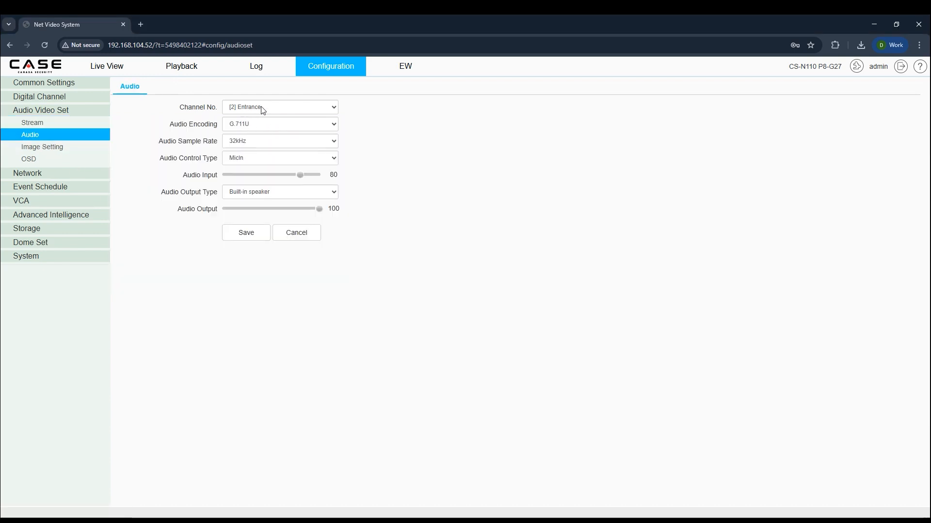
left_click(253, 158)
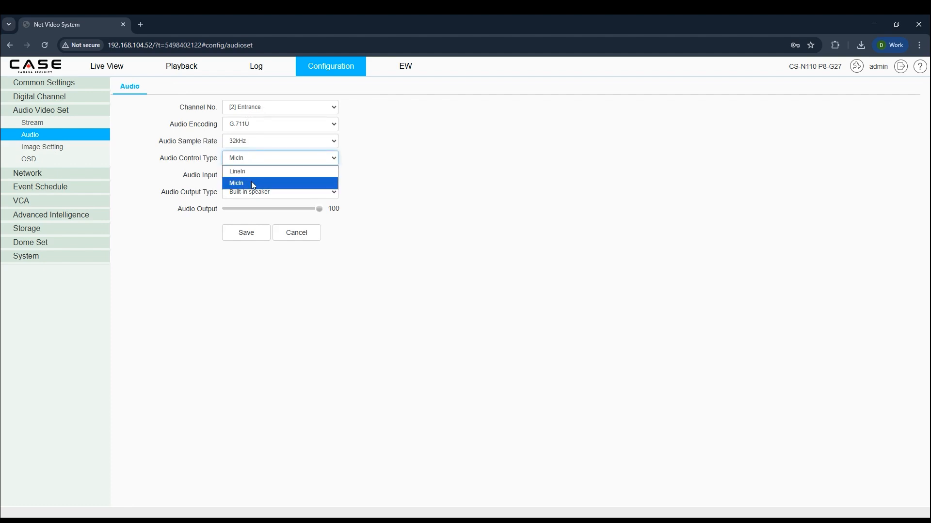
left_click(252, 184)
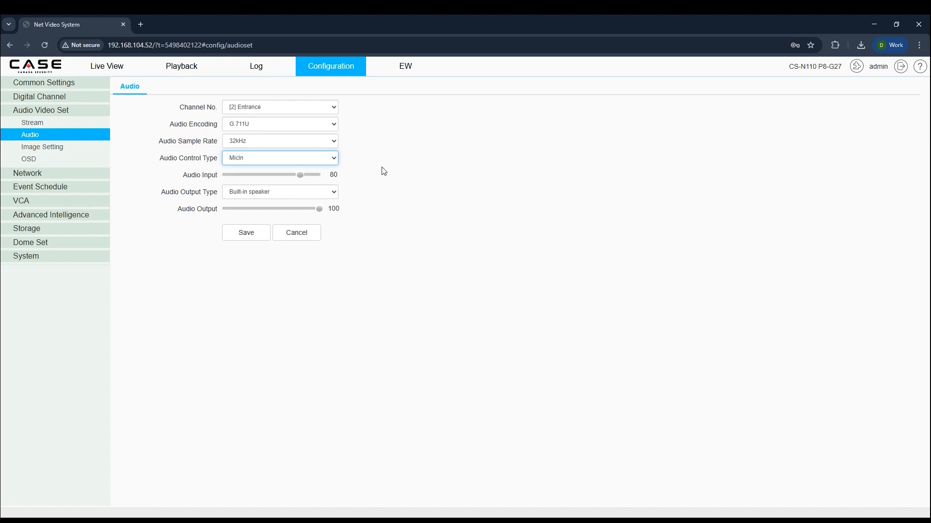
left_click(287, 192)
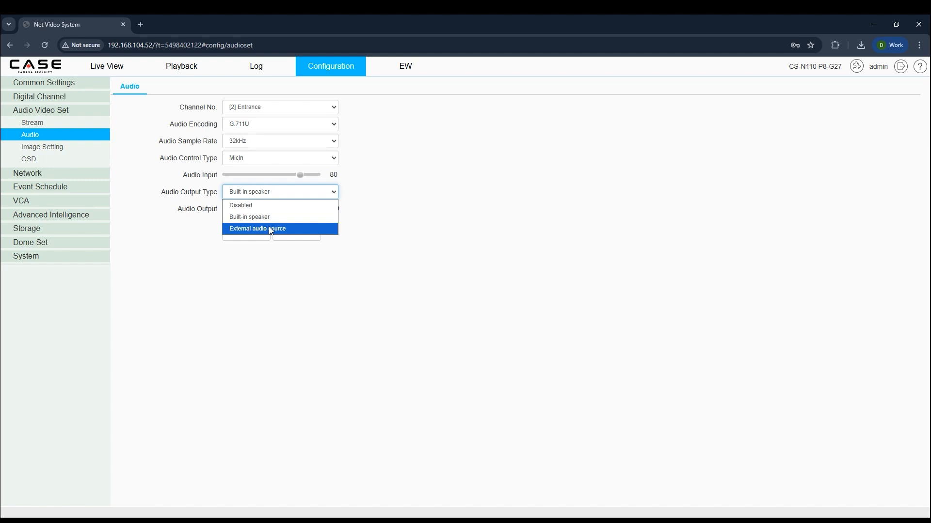
left_click(465, 178)
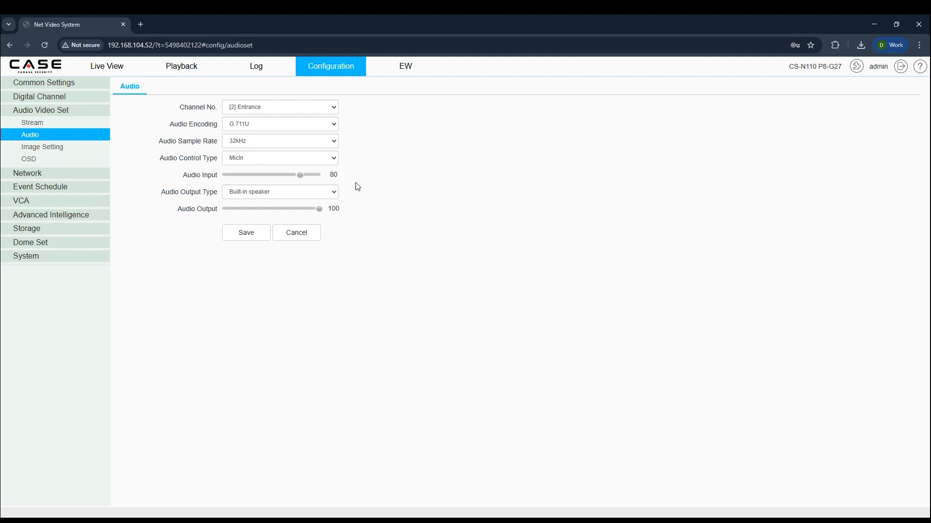
left_click(271, 127)
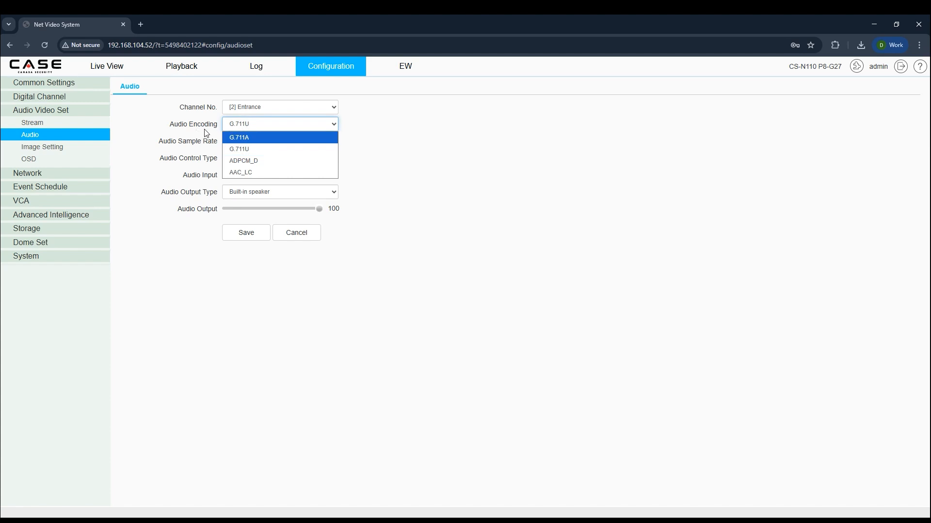
left_click(370, 148)
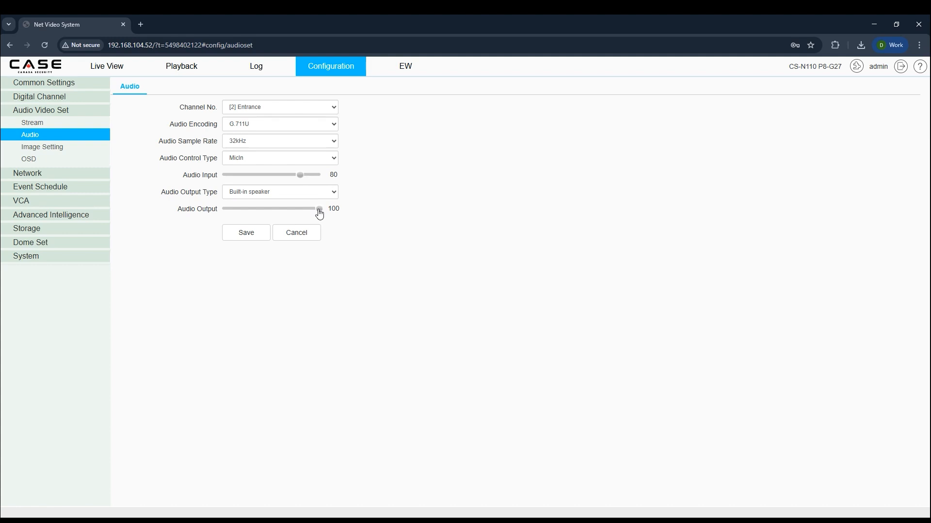
Open the Entrance channel's image settings and review the Back Light Set and Image Adjustment sections.
left_click(58, 148)
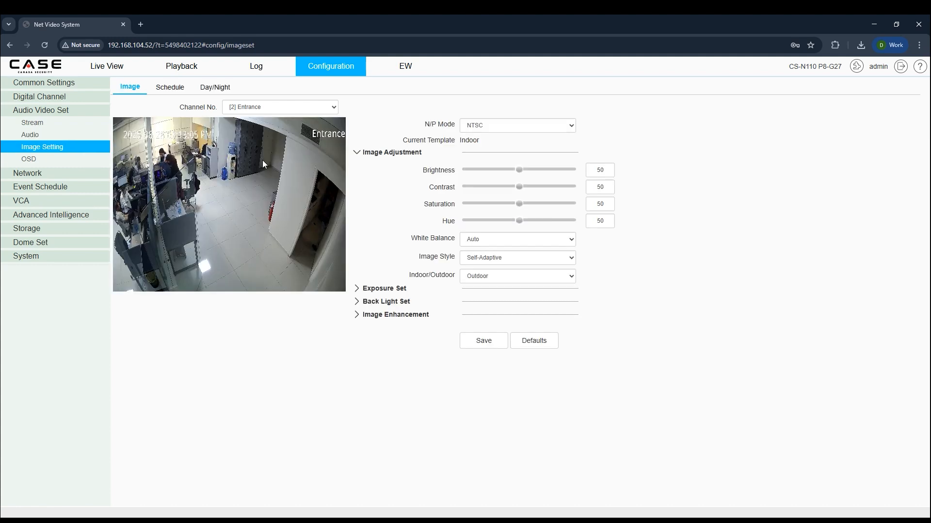
left_click(386, 302)
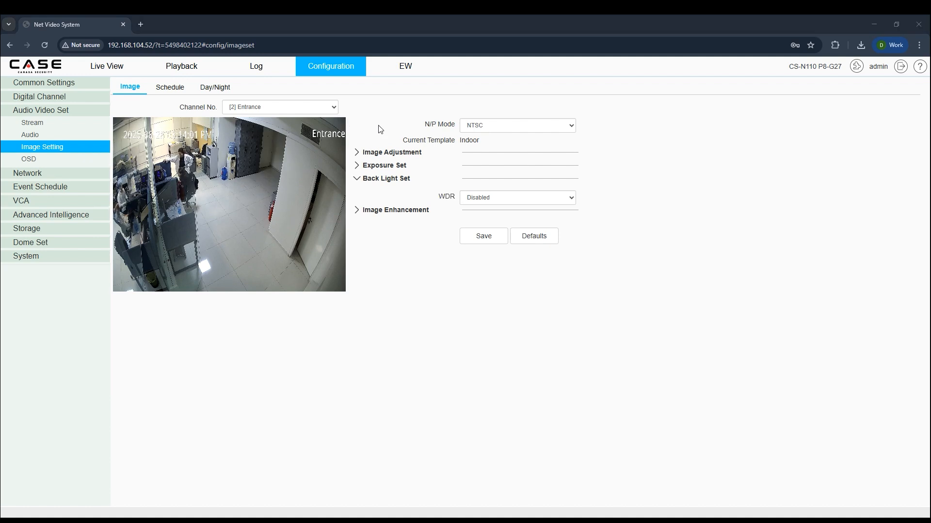
left_click(377, 152)
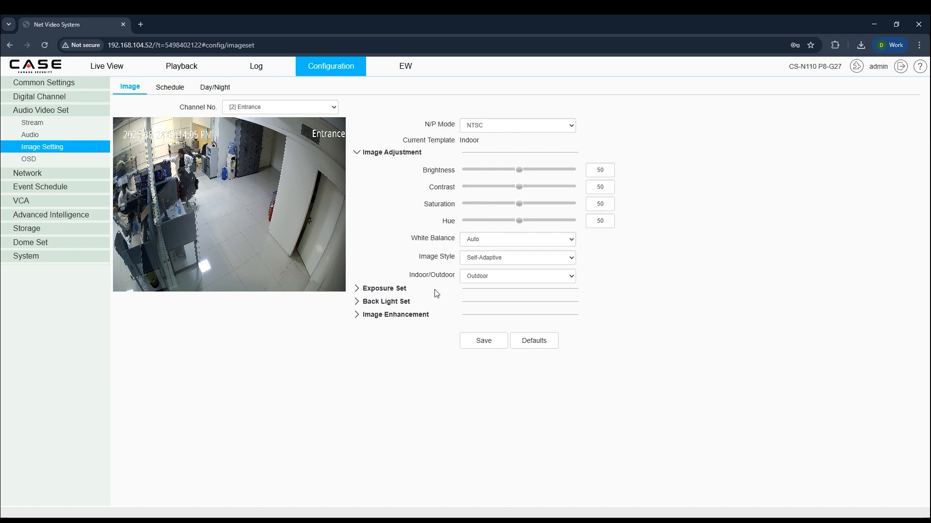
Review the Entrance channel's Back Light Set, its Color and B/W schedule templates, and its Day/Night settings.
left_click(397, 302)
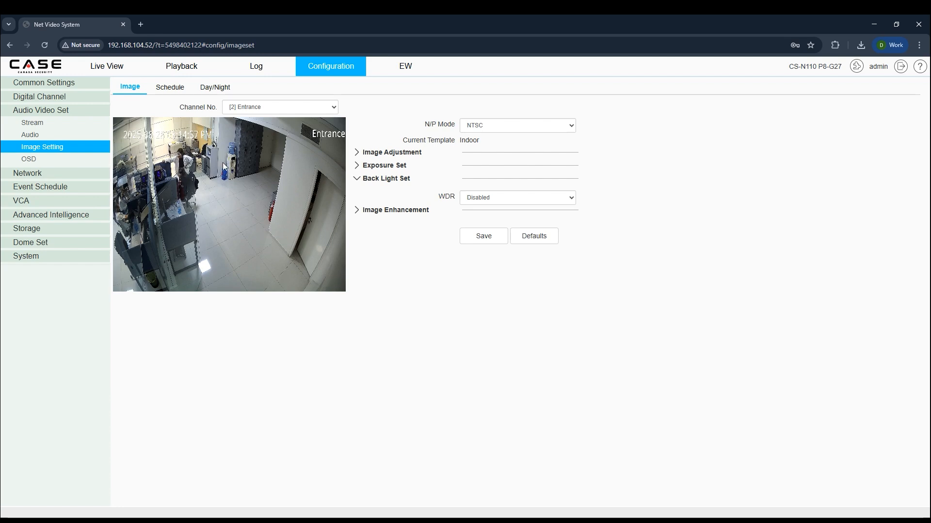
left_click(171, 90)
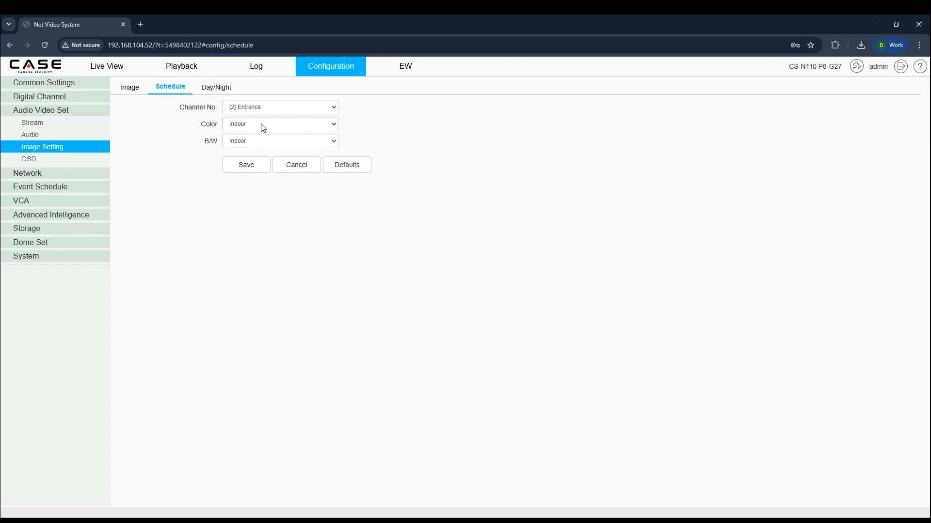
left_click(228, 91)
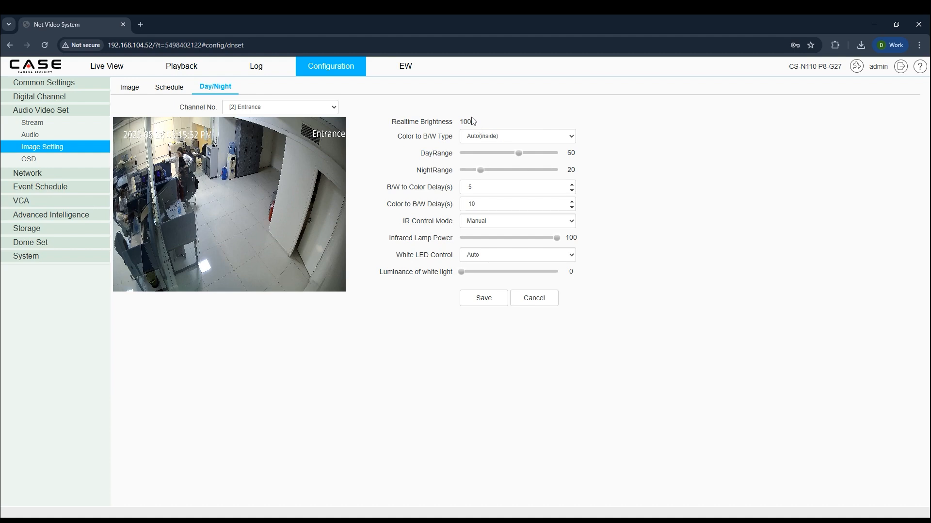
left_click_drag(469, 122, 456, 122)
left_click(518, 154)
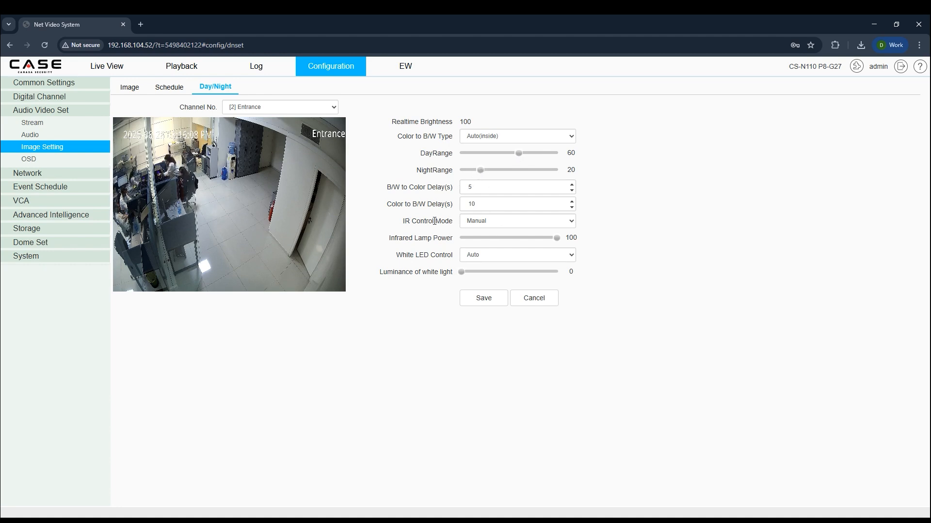
Set the Entrance channel's IR Control Mode to Auto, try a higher white light luminance, and set White LED Control to Manual Close.
left_click(492, 223)
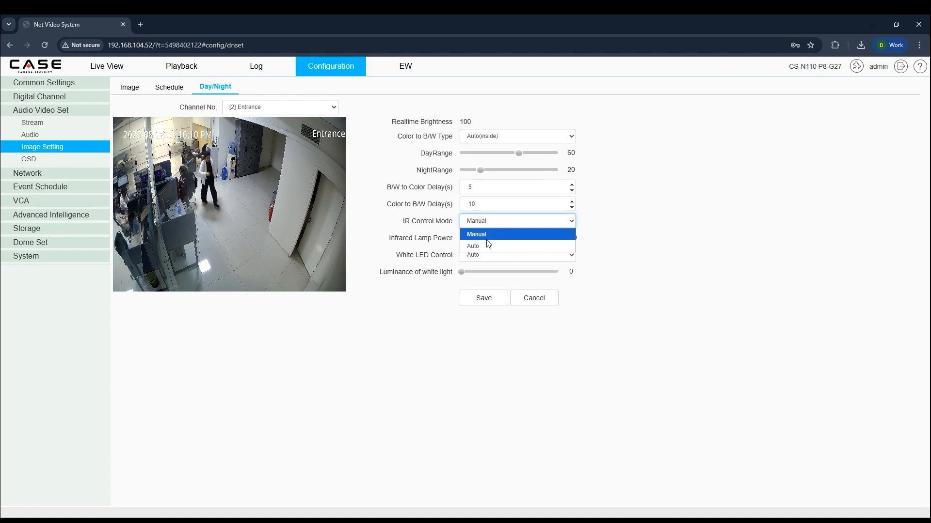
left_click(486, 246)
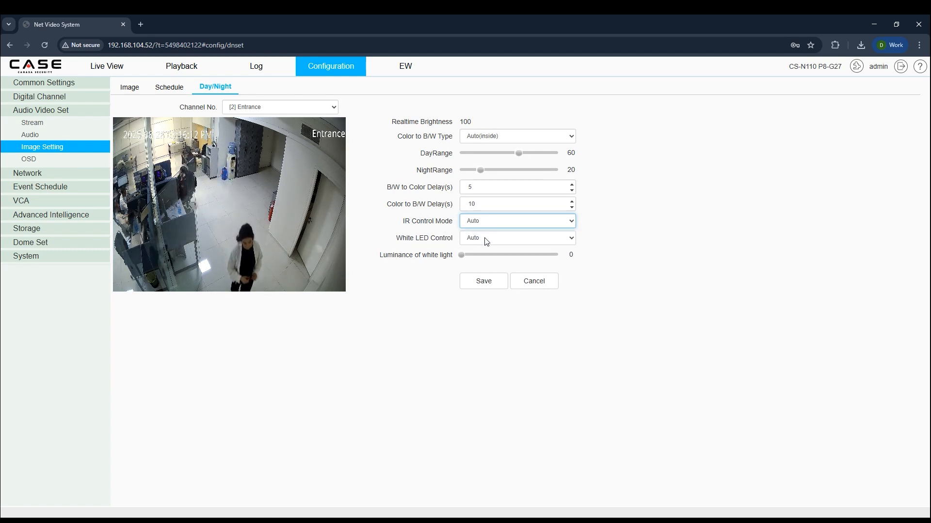
left_click(478, 240)
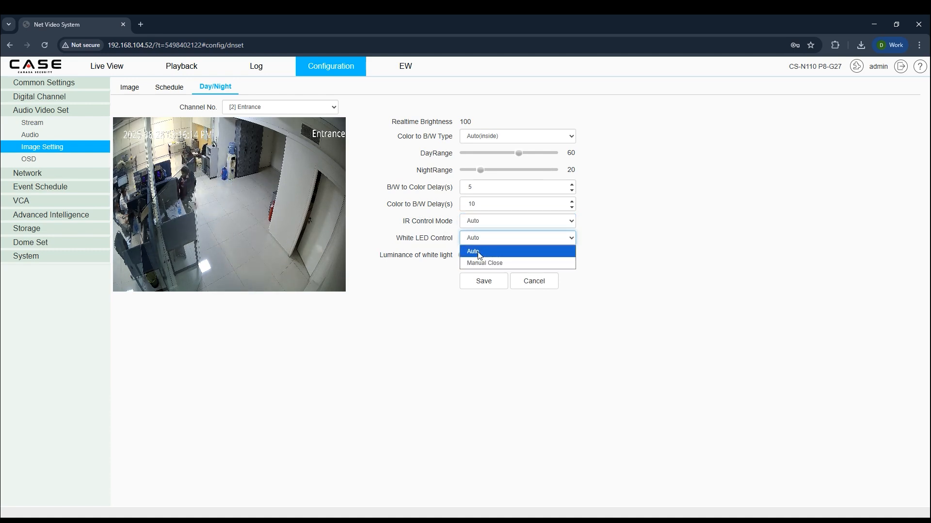
left_click(432, 262)
left_click_drag(461, 256, 535, 257)
left_click(519, 238)
left_click(495, 261)
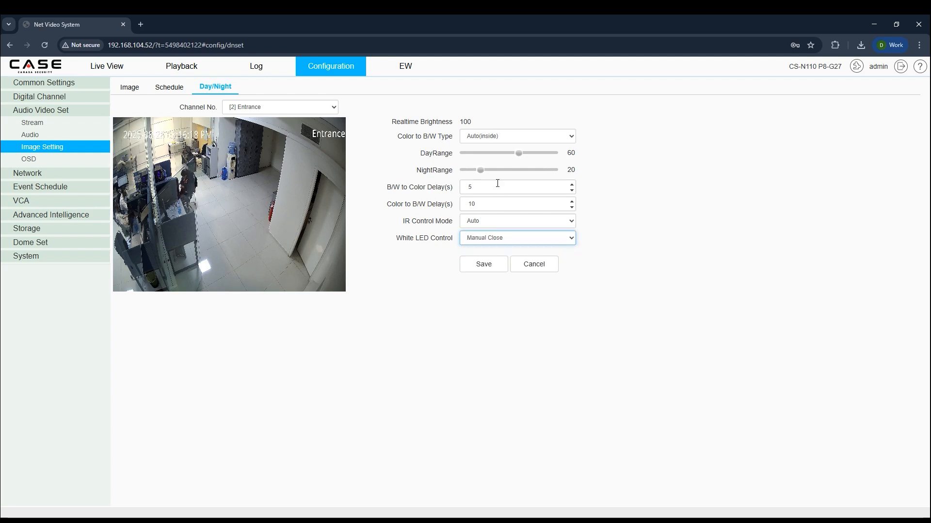
Set Color to B/W Type to Color, check the Schedule option of White LED Control, and set that control to Manual Open.
left_click(485, 137)
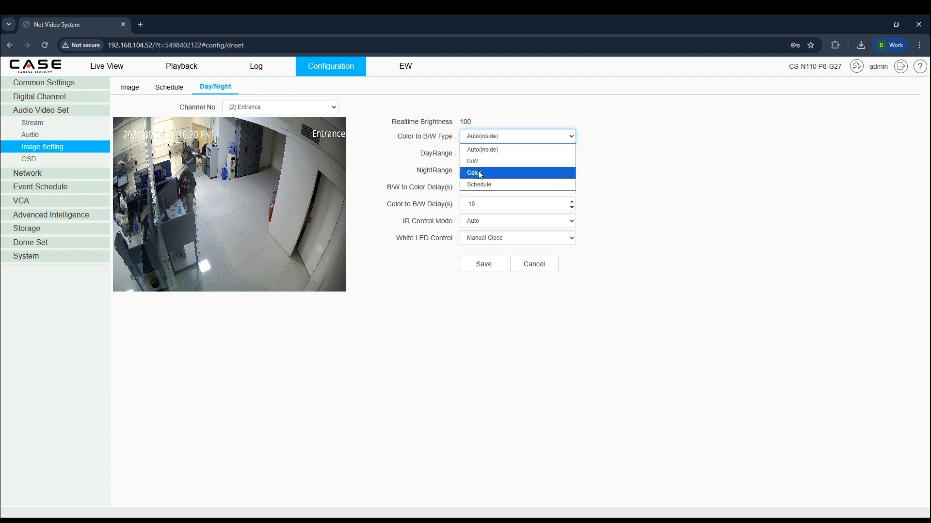
key("Escape")
left_click(499, 187)
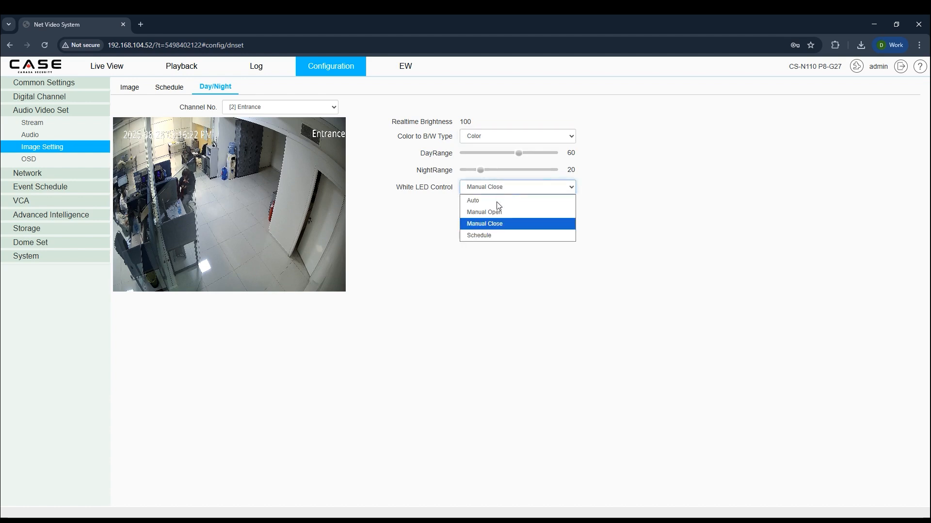
left_click(493, 235)
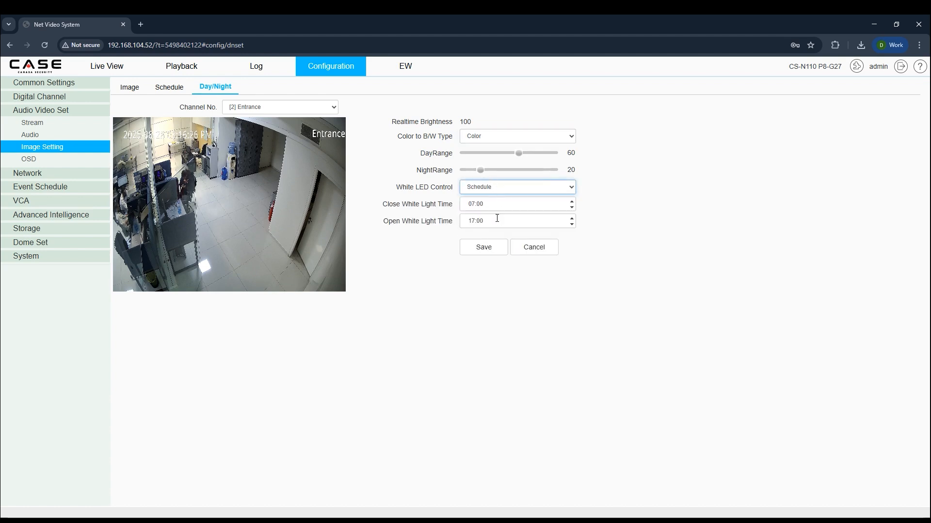
left_click(488, 190)
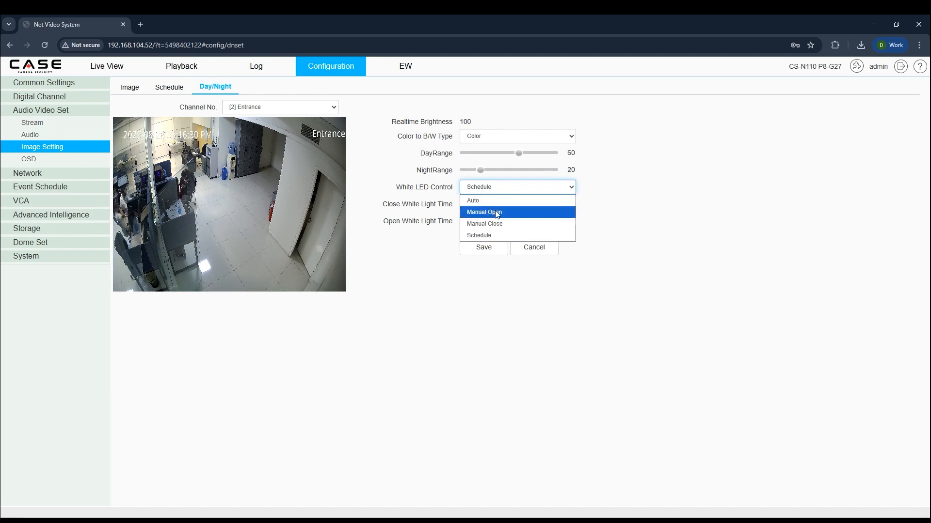
left_click(496, 213)
mouse_move(548, 205)
left_mouse_down()
mouse_move(447, 207)
mouse_move(549, 207)
left_mouse_up()
Review the Entrance channel's OSD settings, including the camera title and the additional text field.
left_click(63, 160)
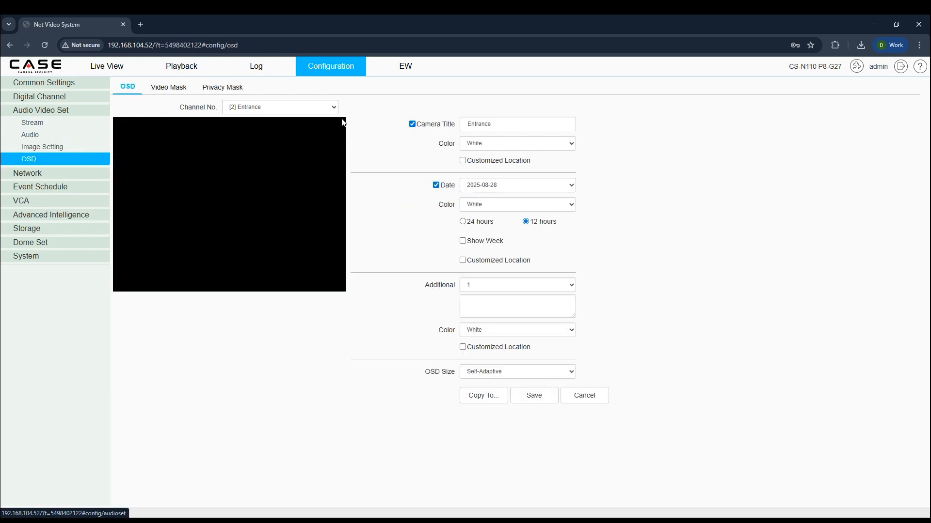
double_click(487, 124)
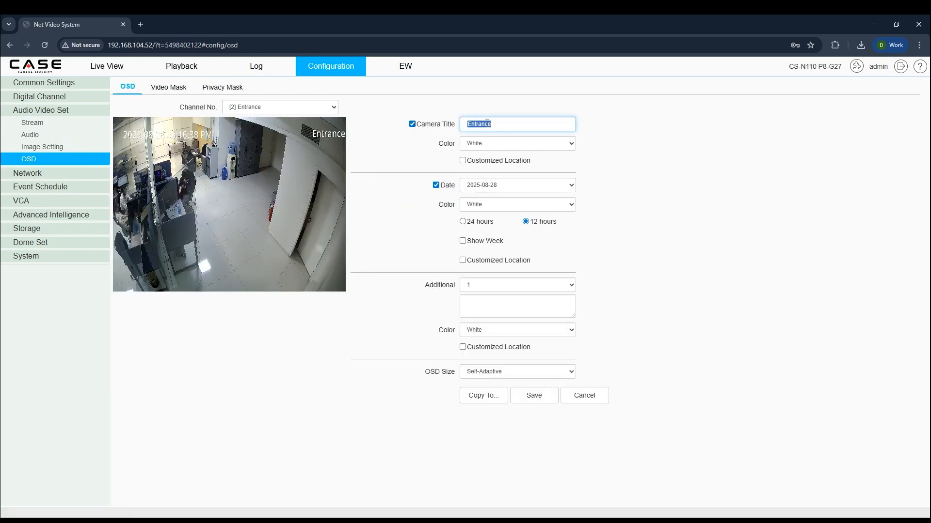
left_click(491, 301)
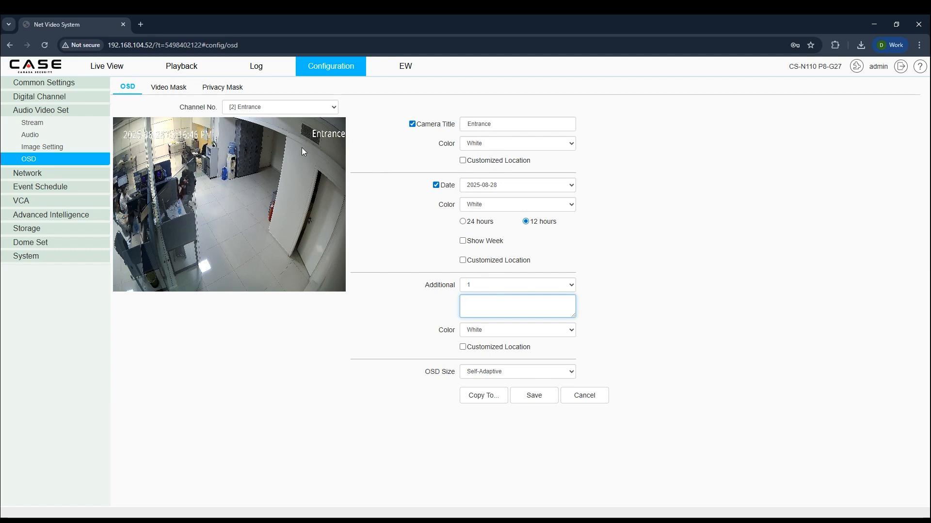
Draw and save a rectangular video mask over the water dispenser area of the Entrance image, and delete it.
left_click(174, 89)
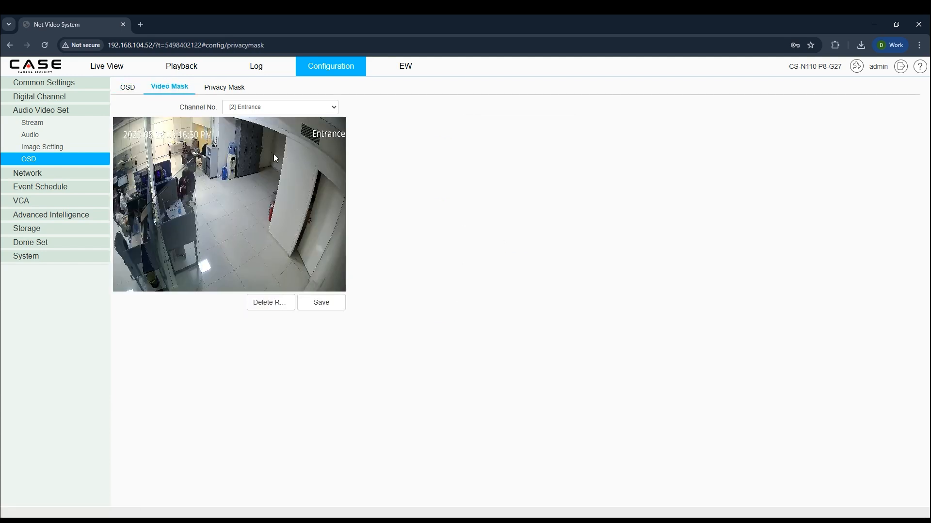
left_click_drag(233, 138, 180, 206)
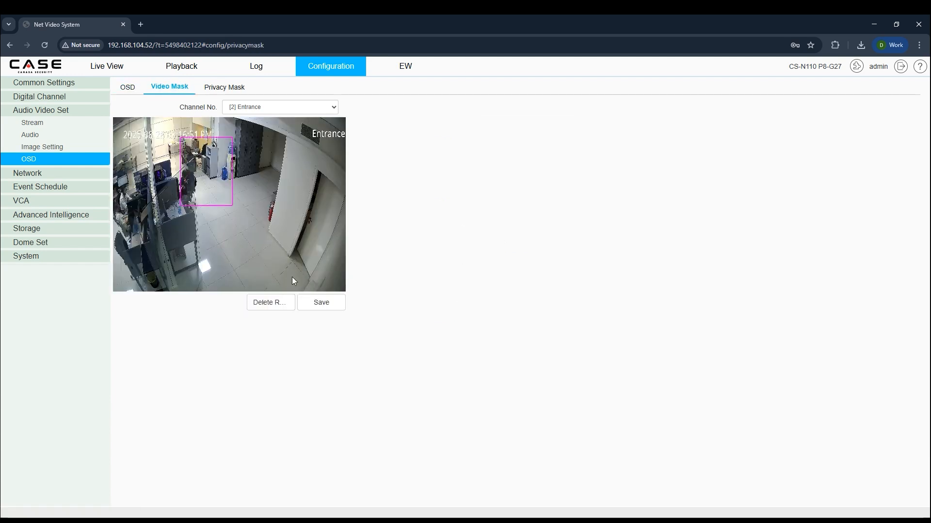
left_click(315, 304)
left_click(272, 305)
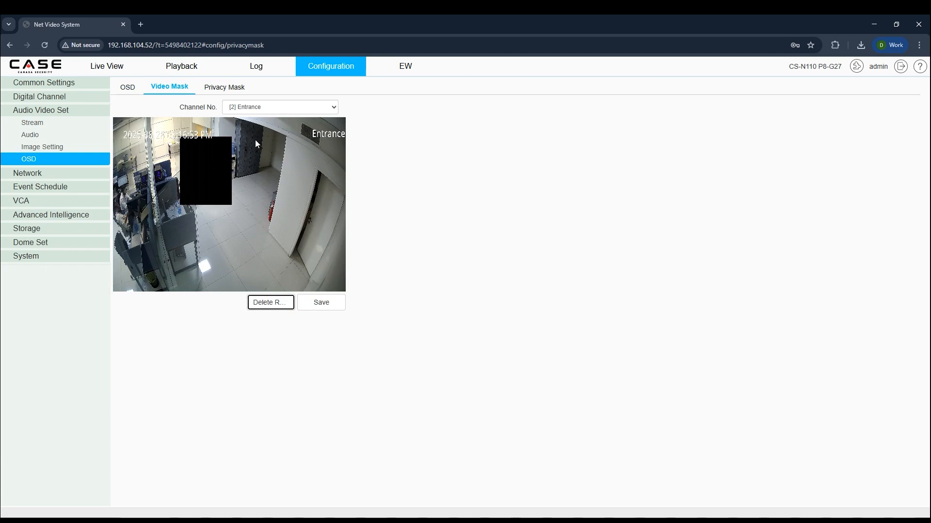
Add a four-sided privacy mask area around the person and monitor at the desk in the PTZ channel's image.
left_click(223, 89)
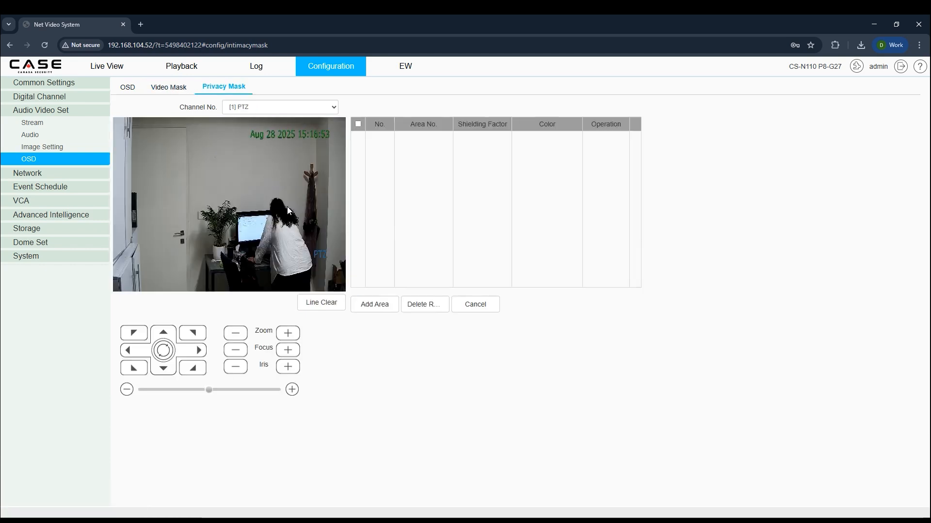
left_click_drag(252, 185, 315, 186)
left_click(315, 185)
left_click(319, 284)
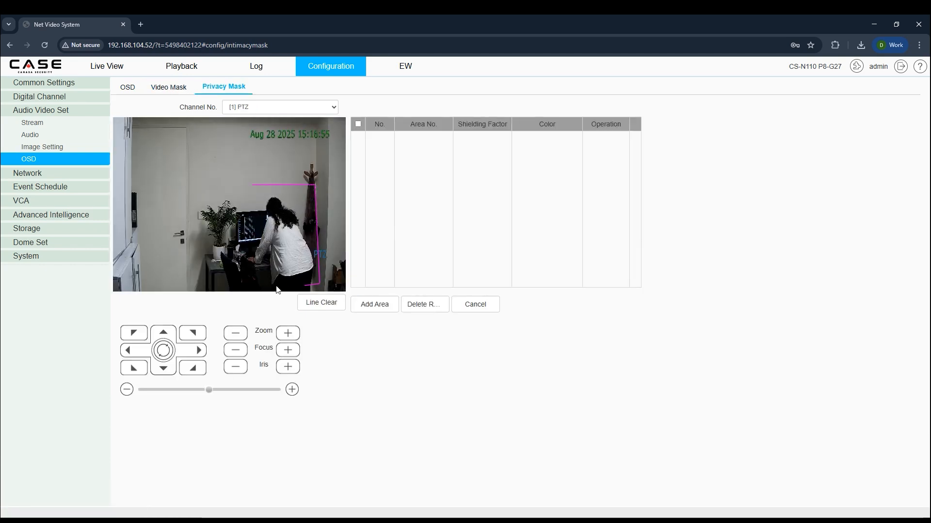
left_click(233, 284)
left_click(368, 301)
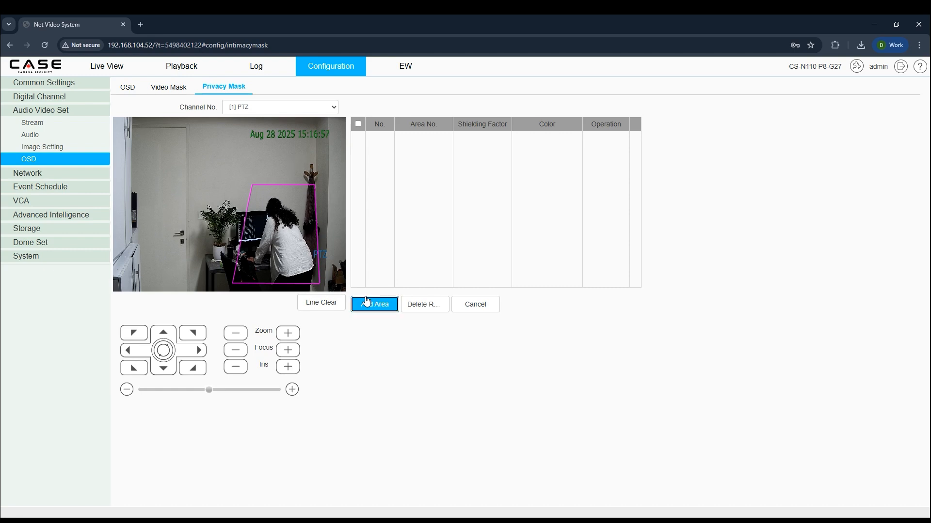
Pan the PTZ camera right and back left to check the privacy mask, and delete the mask area.
left_click(196, 353)
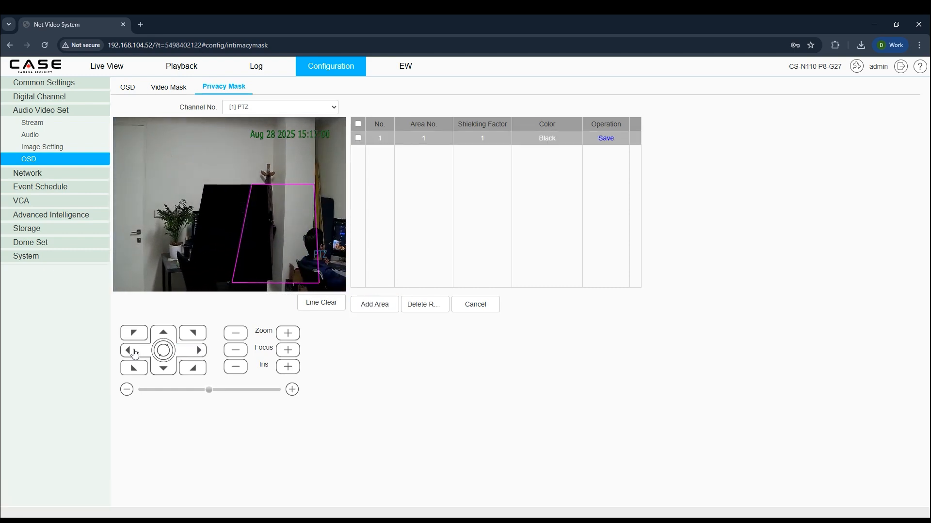
left_click(135, 353)
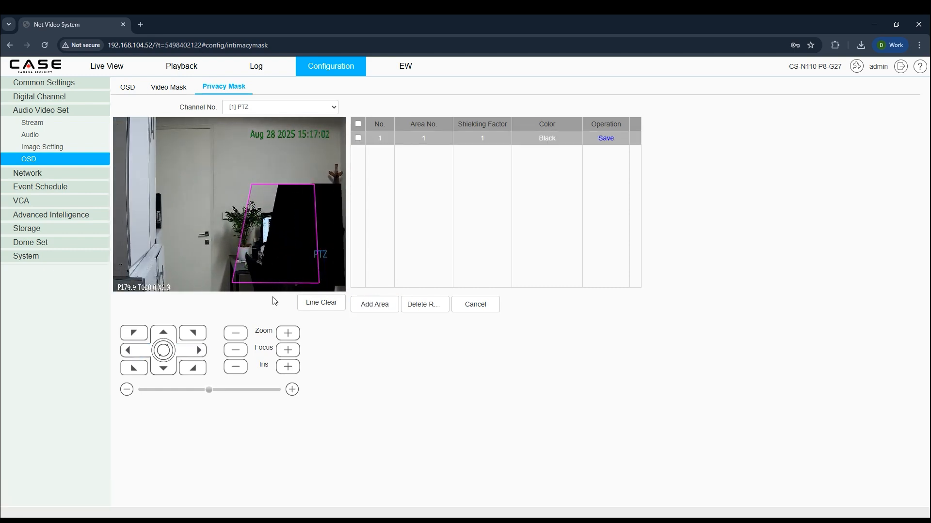
left_click(358, 139)
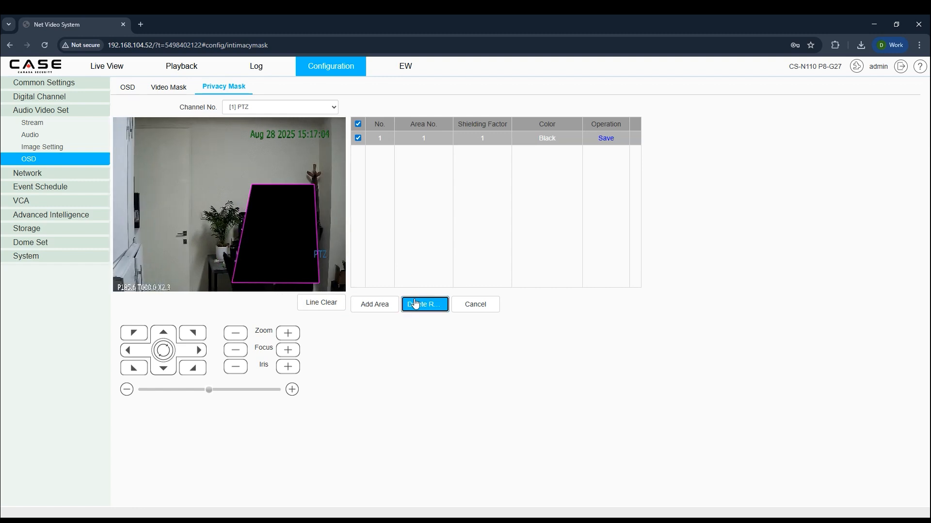
left_click(421, 304)
Review the basic TCP/IP network settings, checking the Lan options and highlighting the RTSP Path format among the other settings.
left_click(85, 174)
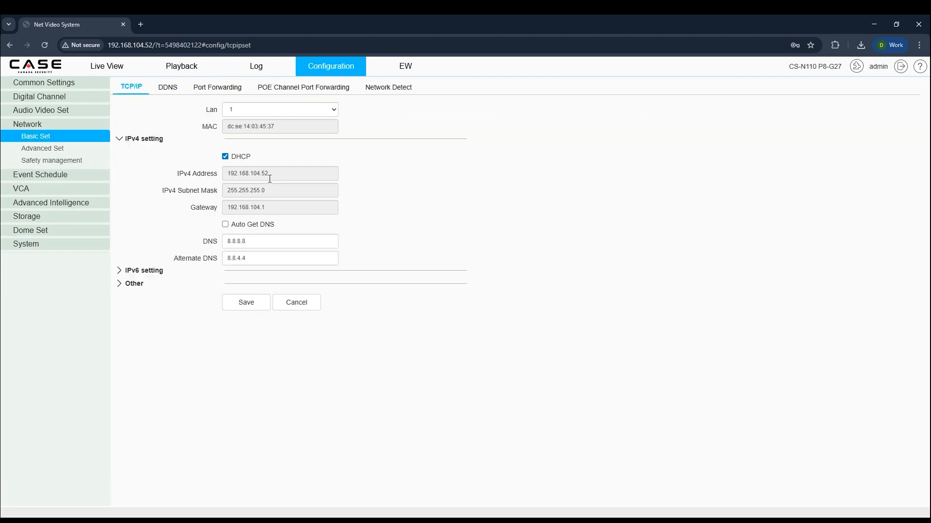
left_click(239, 112)
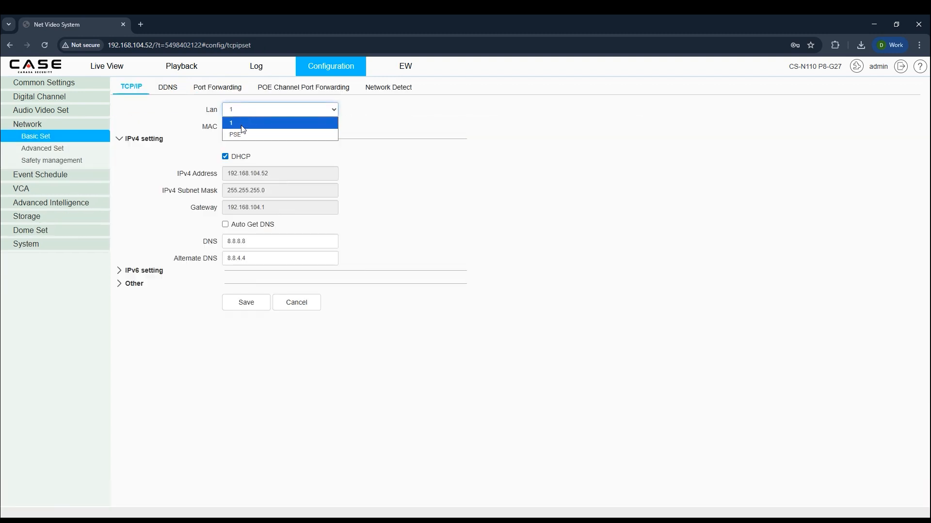
left_click(240, 136)
left_click(138, 167)
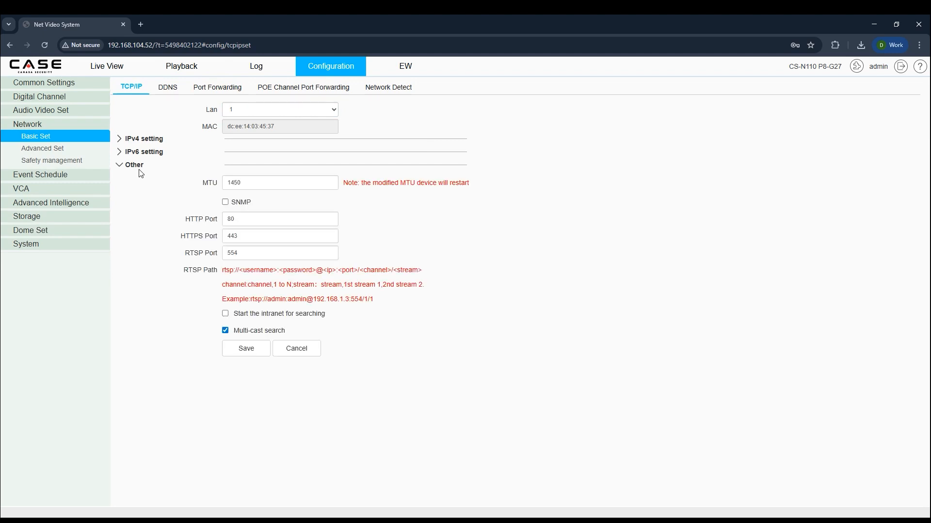
left_click_drag(222, 276, 428, 270)
left_click(428, 270)
triple_click(422, 270)
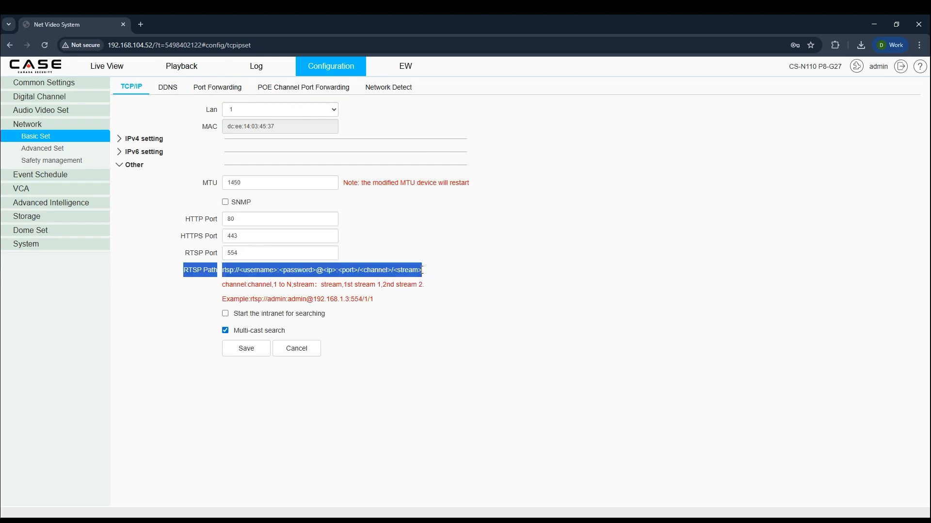
Review the DDNS settings, highlighting the server domain and the resulting device address.
left_click(168, 87)
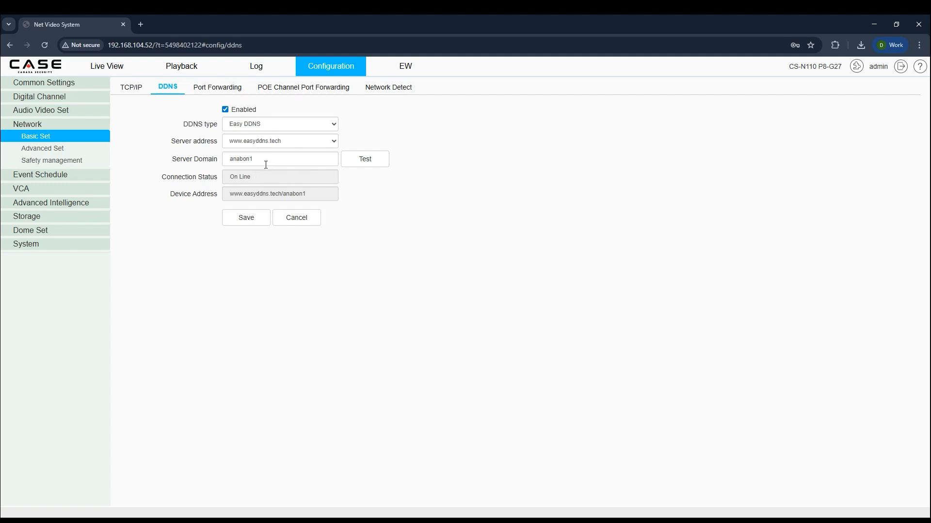
left_click_drag(266, 160, 227, 161)
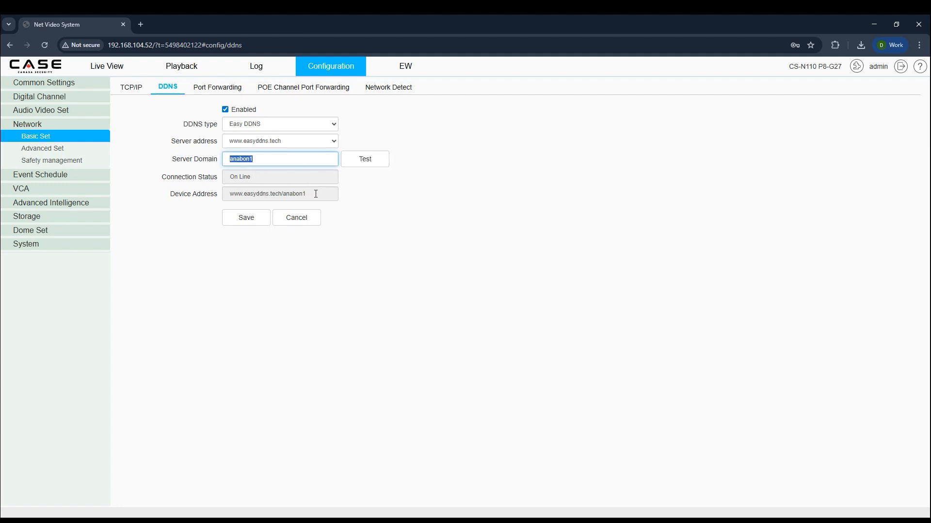
left_click_drag(315, 194, 210, 196)
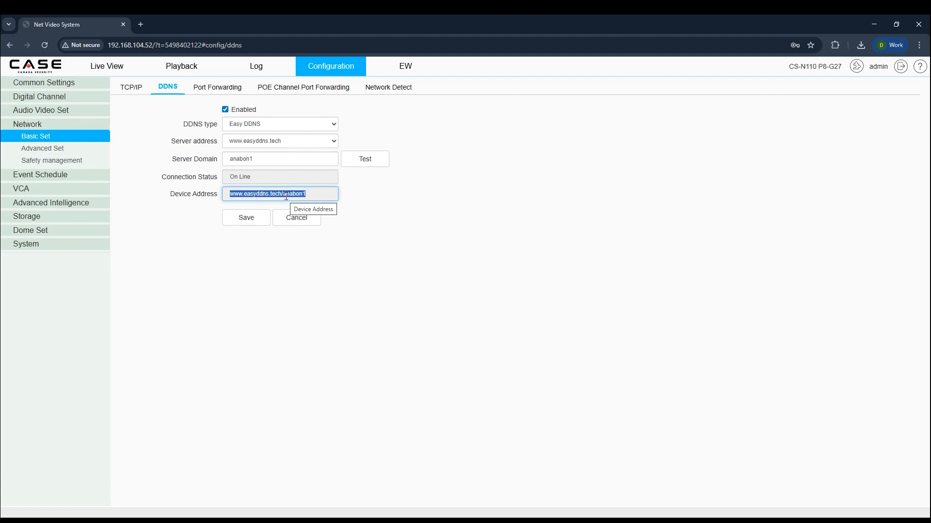
Review the Port Forwarding table, the PTZ channel's POE mapping ports, and the Network Detect ping test settings.
left_click(234, 91)
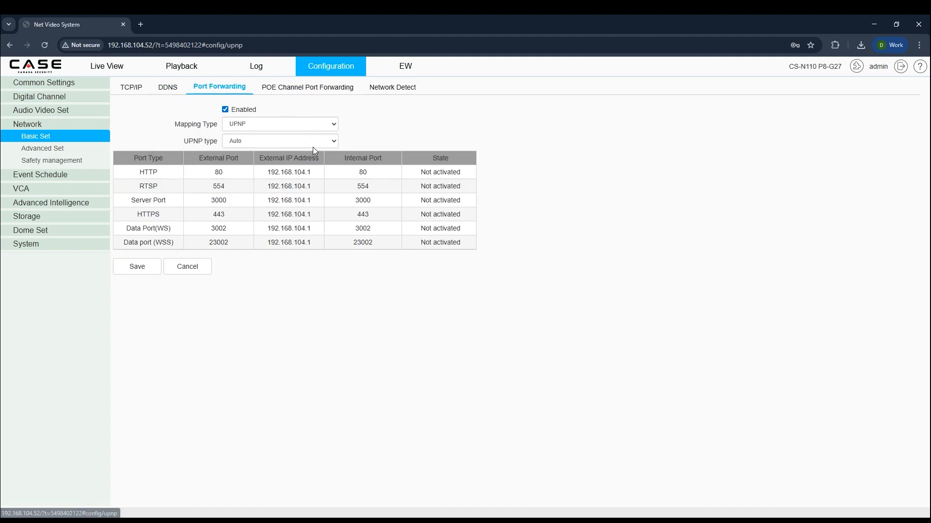
left_click(291, 93)
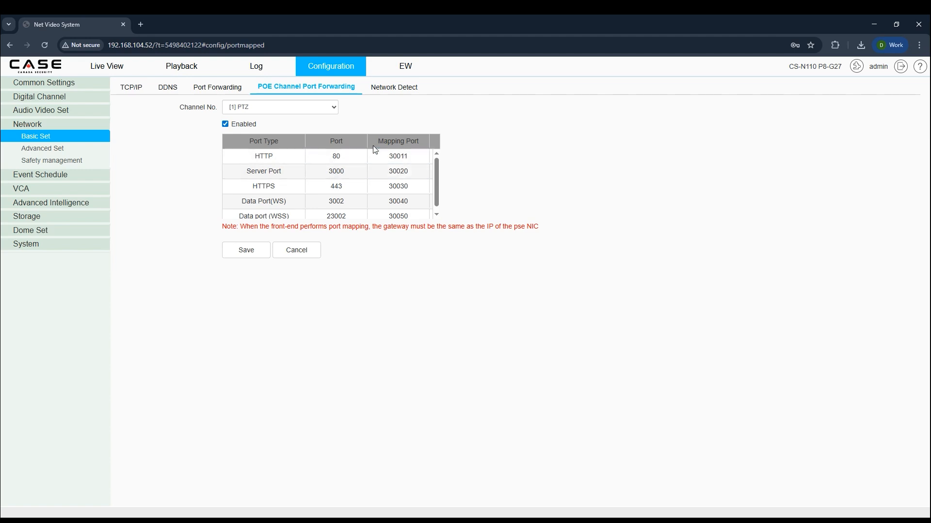
left_click(399, 158)
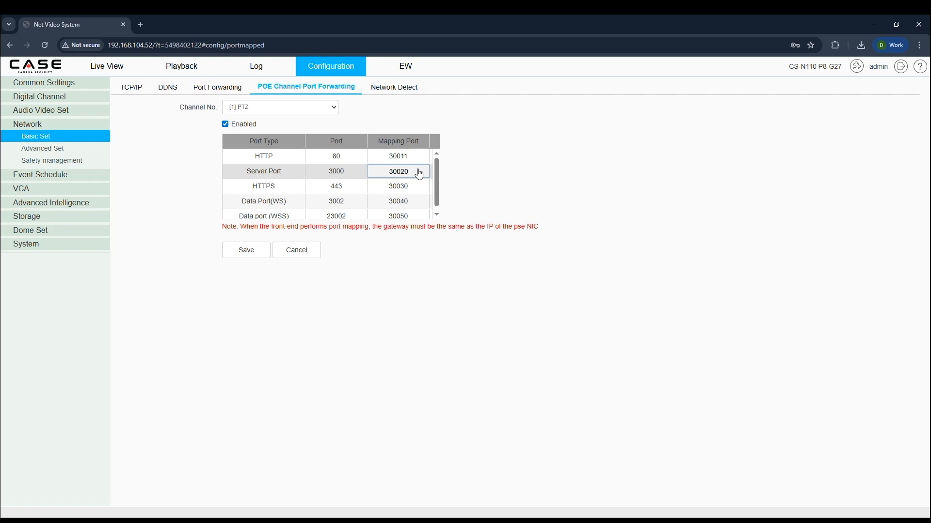
left_click(387, 87)
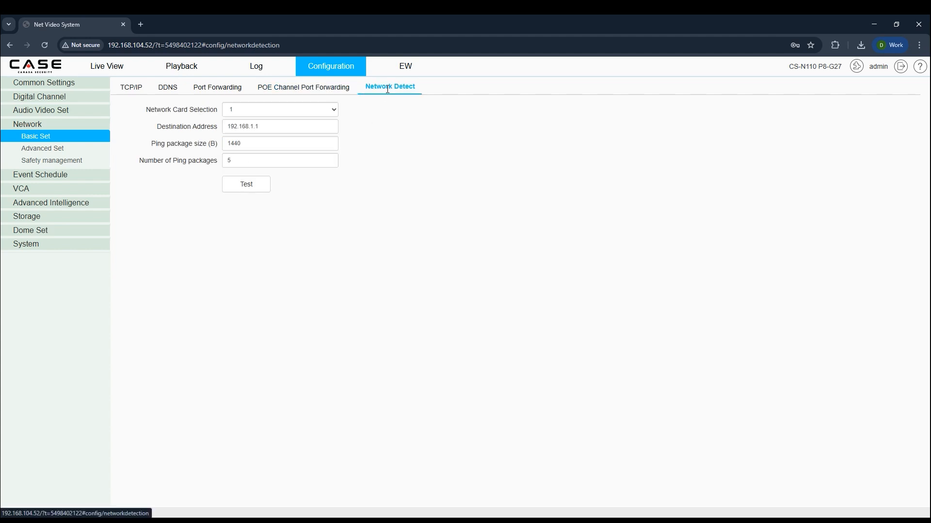
Highlight the ping test's destination address, and check the Whitelist and Blacklist modes of the IP Filter.
left_click_drag(293, 126, 163, 141)
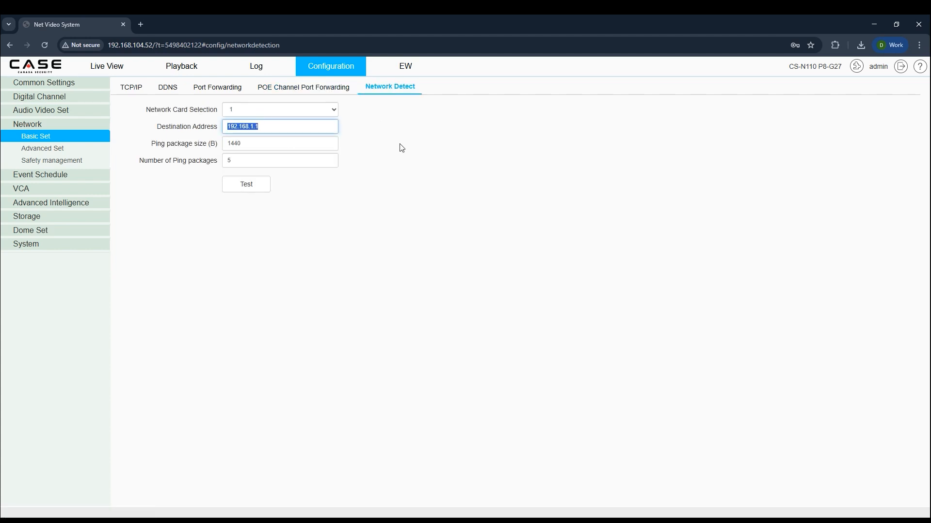
left_click(75, 151)
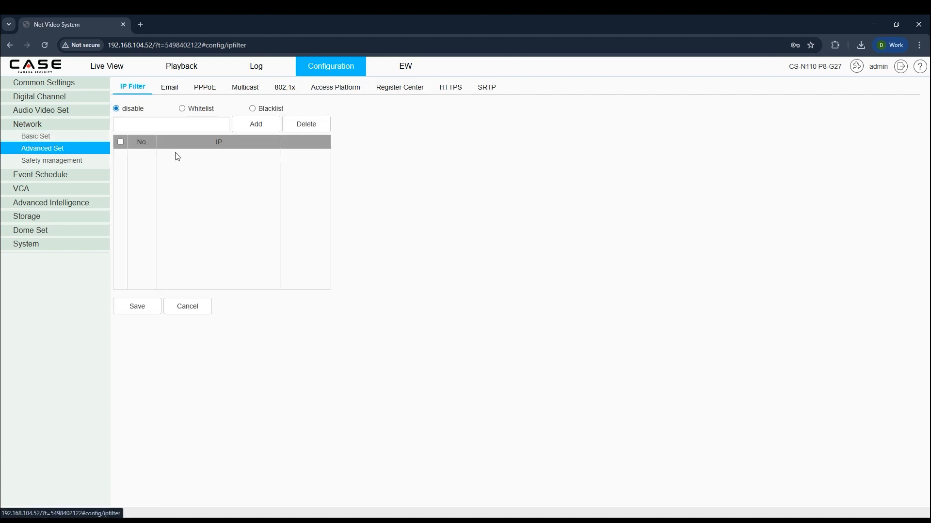
left_click(181, 108)
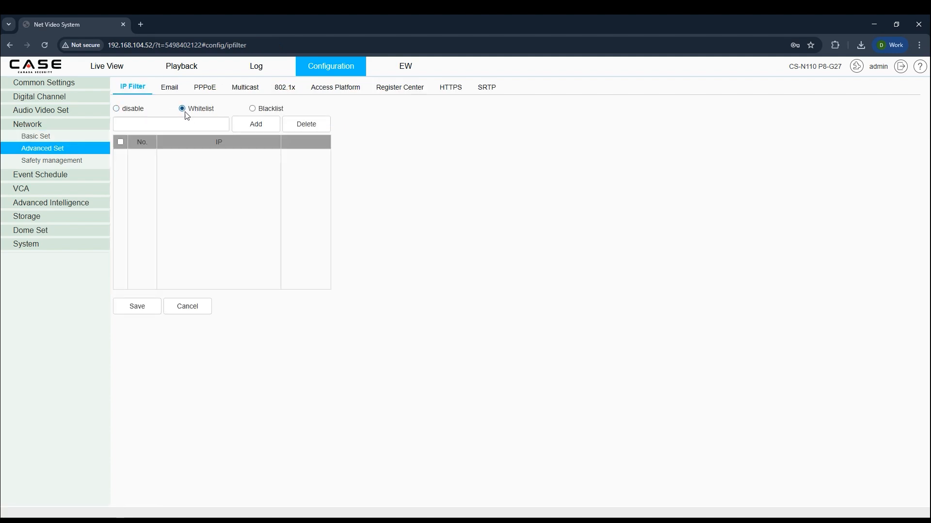
left_click(252, 108)
Review the email notification settings, from the server and port to the additional recipient fields, and the Access Platform options.
left_click(169, 87)
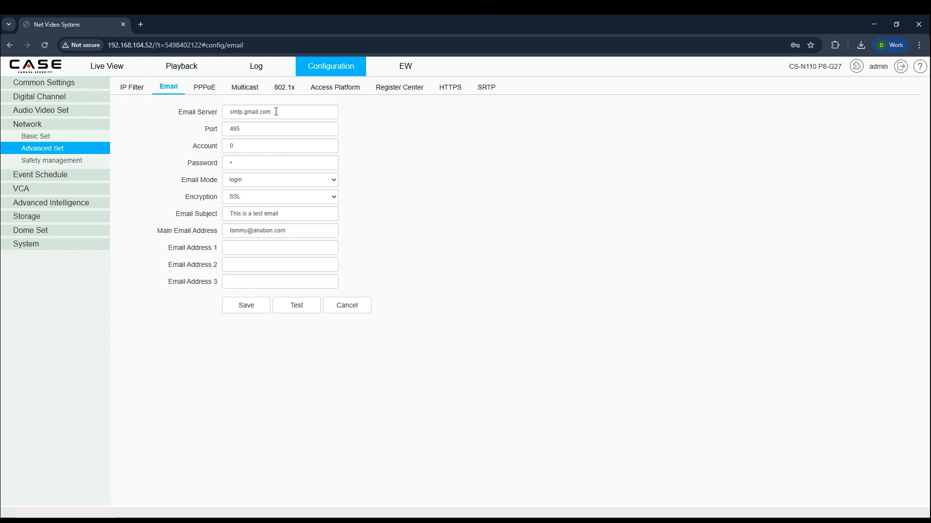
left_click_drag(281, 112, 228, 117)
left_click(232, 130)
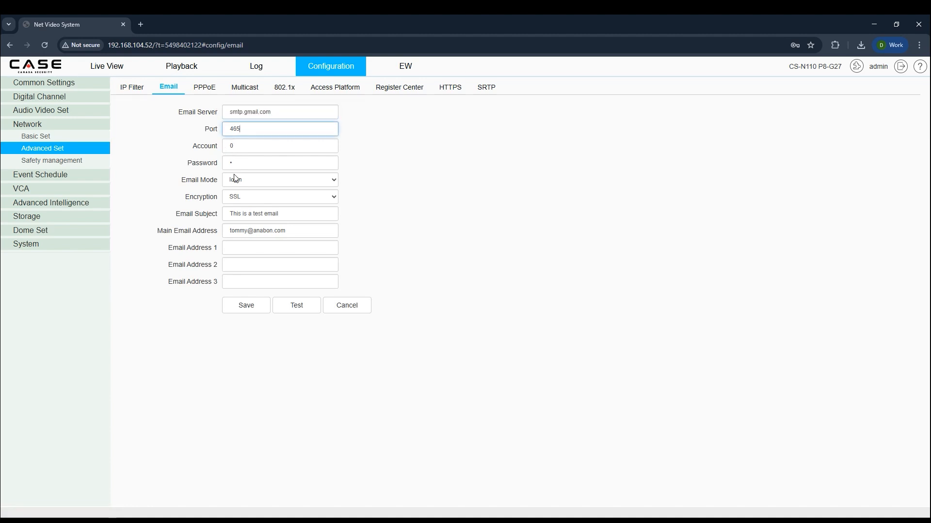
left_click(256, 233)
left_click(256, 251)
left_click(247, 281)
left_click(245, 271)
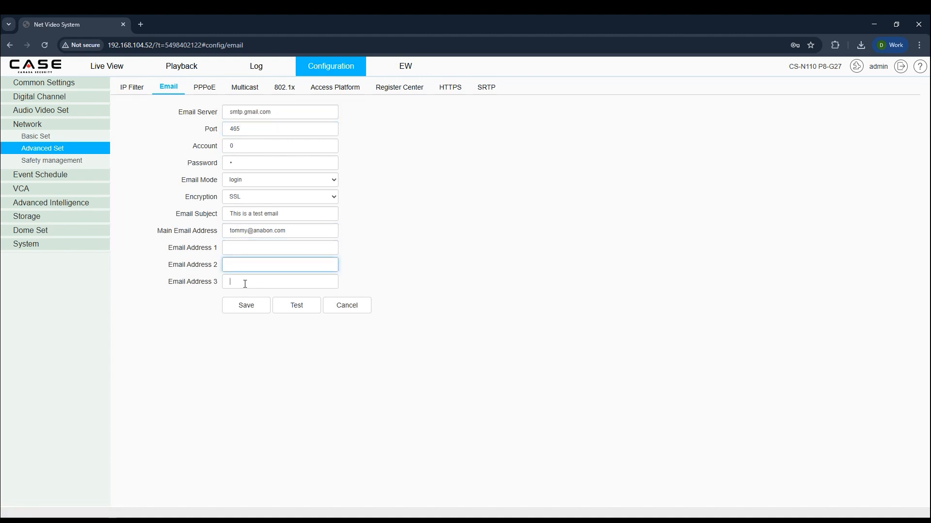
left_click(243, 278)
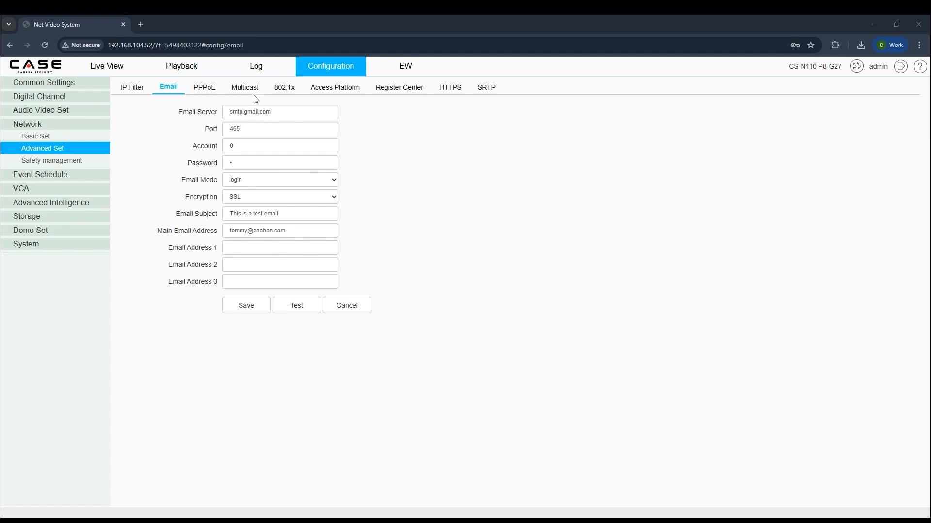
left_click(311, 90)
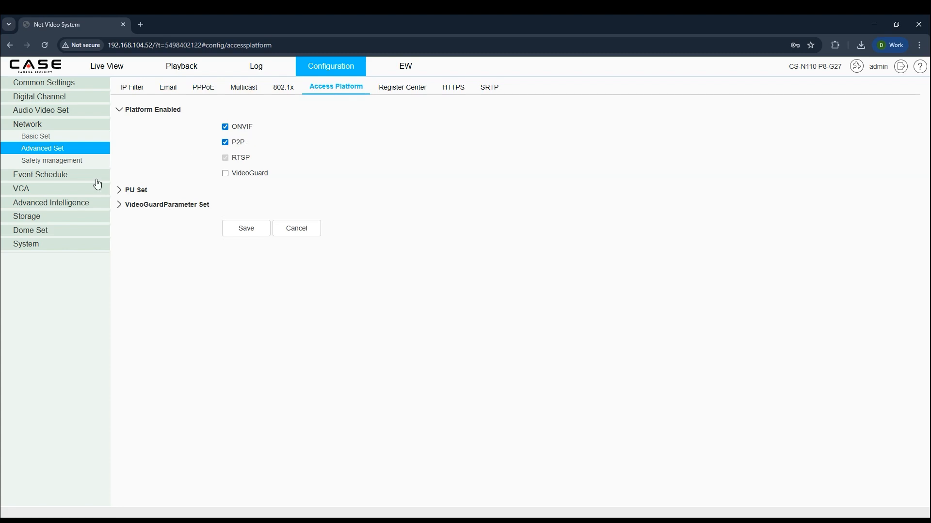
Review the Event Input settings for Remote Alarm Input 1 and examine the list of available input ports.
left_click(62, 178)
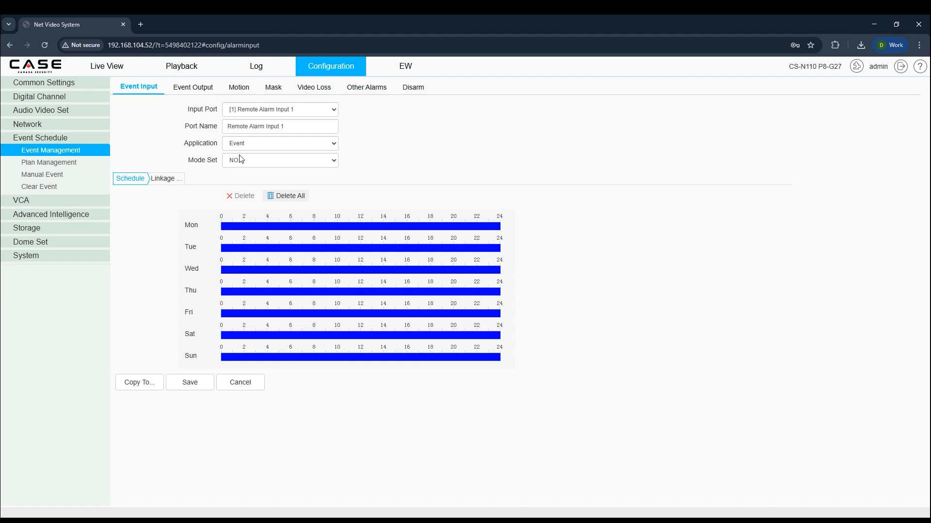
left_click(253, 111)
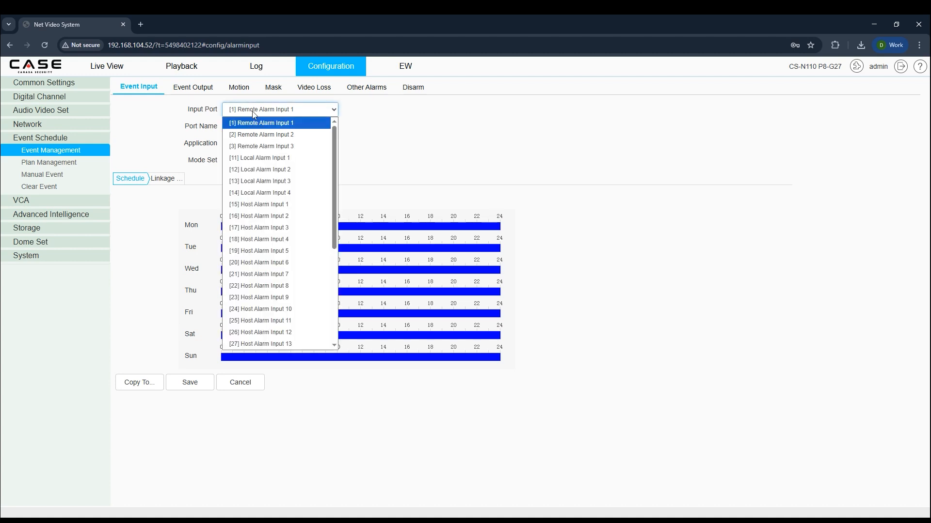
left_click(391, 120)
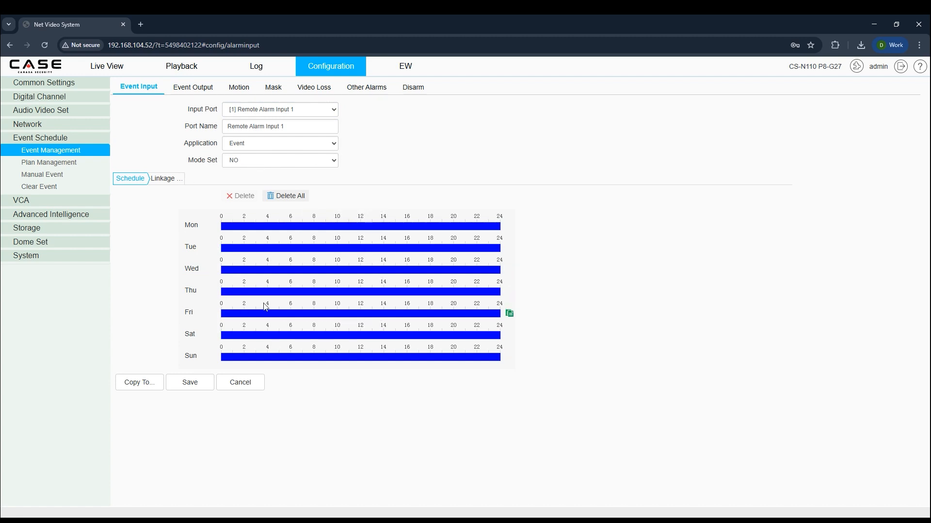
In the linkage of Remote Alarm Input 1, clear all Event Output, Record and Snapshot selections.
left_click(169, 179)
left_click(212, 197)
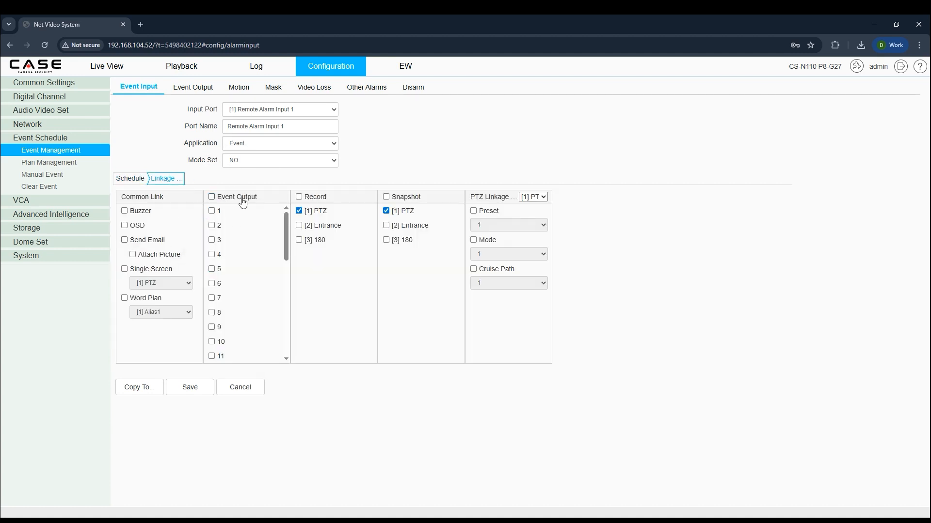
left_click(299, 197)
left_click(298, 197)
left_click(386, 197)
double_click(392, 199)
Enable the Send Email with Attach Picture, Single Screen and Word Plan linkages for Remote Alarm Input 1.
left_click(144, 241)
left_click(149, 255)
left_click(152, 271)
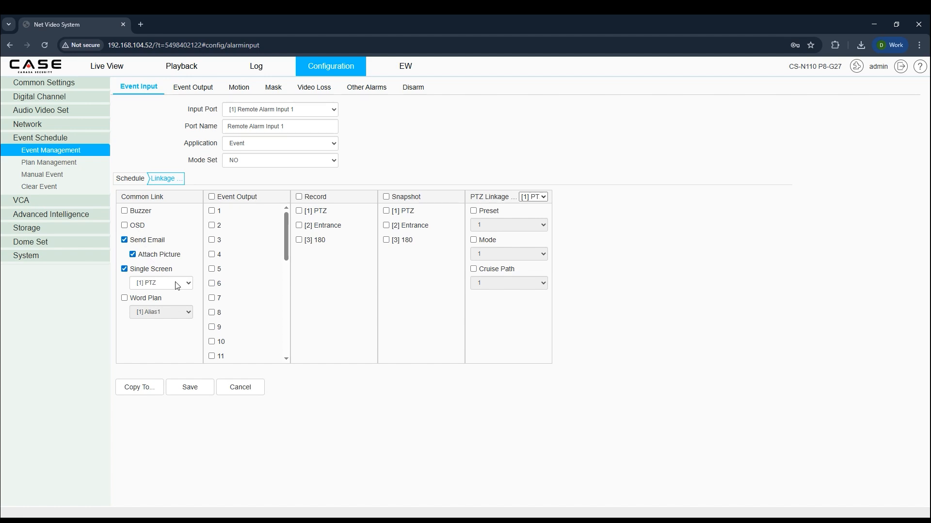
left_click(135, 301)
Examine the available Word Plan choices and the matching entries in the Plan Management table.
left_click(169, 313)
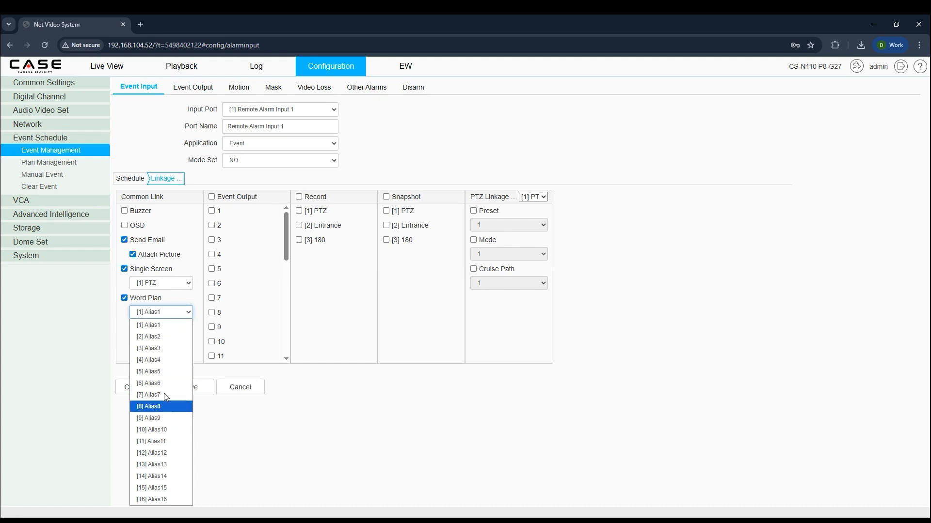
left_click(113, 340)
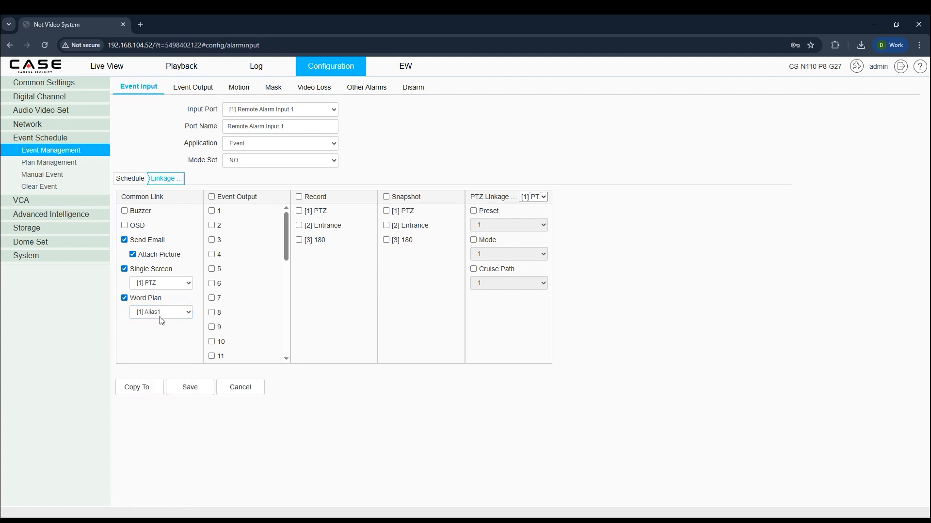
left_click(49, 163)
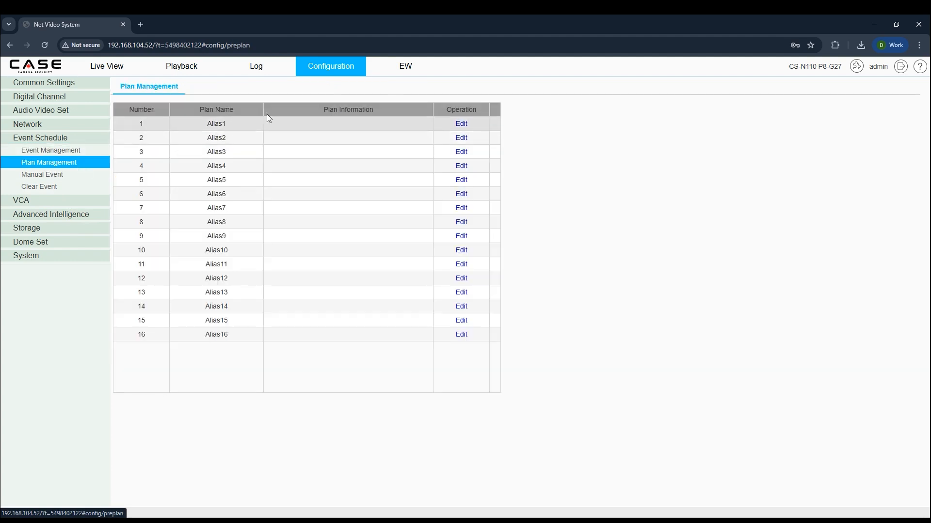
Return to the Remote Alarm Input 1 linkage, clear all its Event Output, Record and Snapshot selections, and save.
left_click(62, 150)
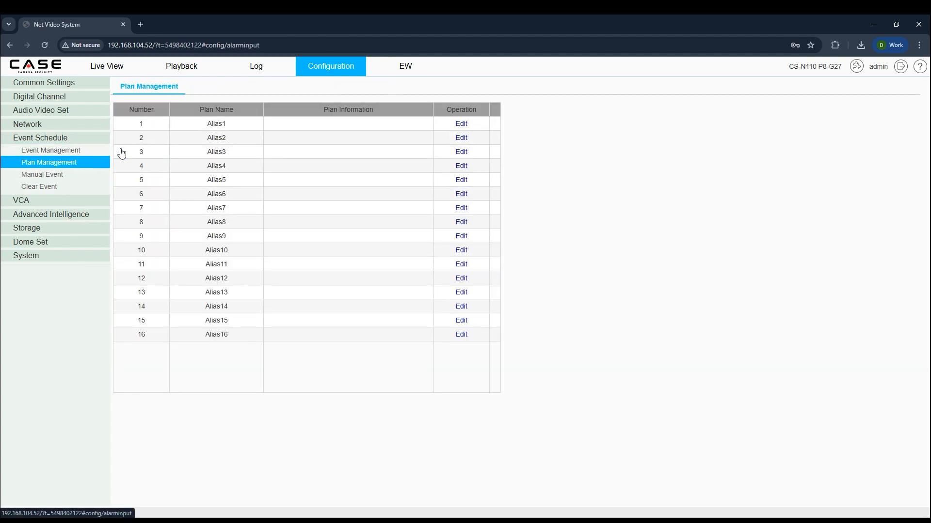
left_click(165, 179)
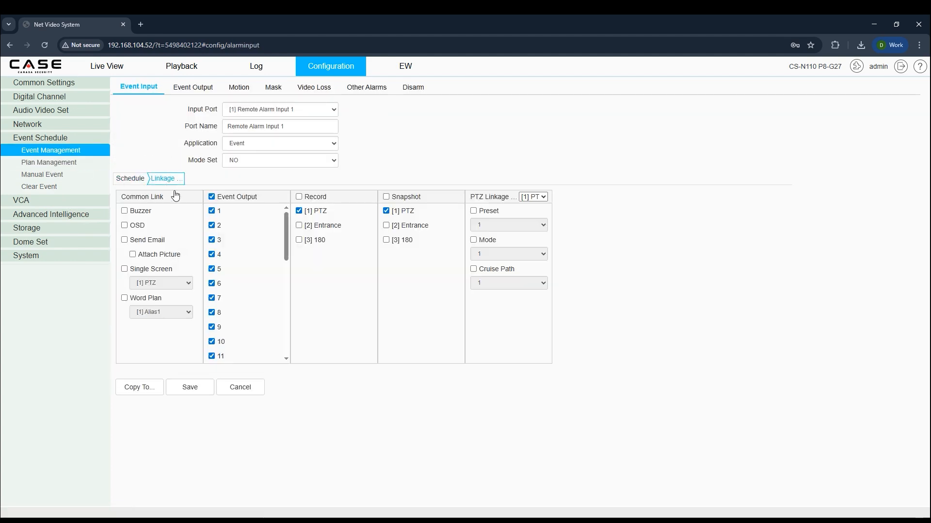
left_click(221, 201)
double_click(310, 198)
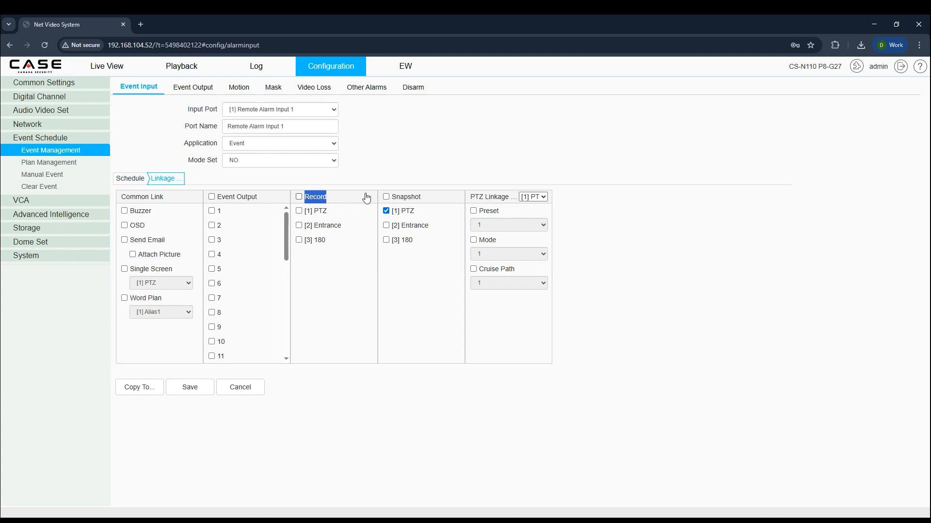
left_click(387, 197)
left_click(386, 197)
left_click(189, 388)
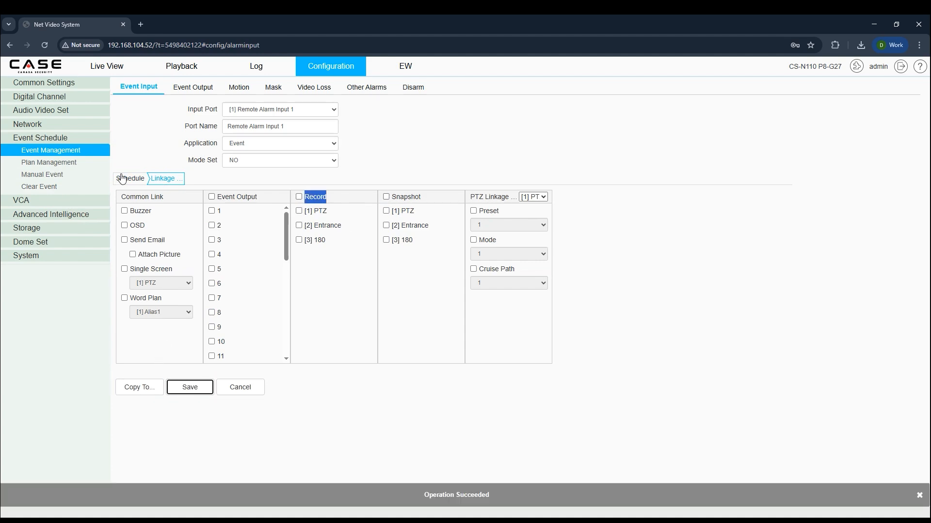
Enable the Preset linkage for the PTZ channel on Remote Alarm Input 1 and check the preset number choices.
left_click(122, 178)
left_click(165, 178)
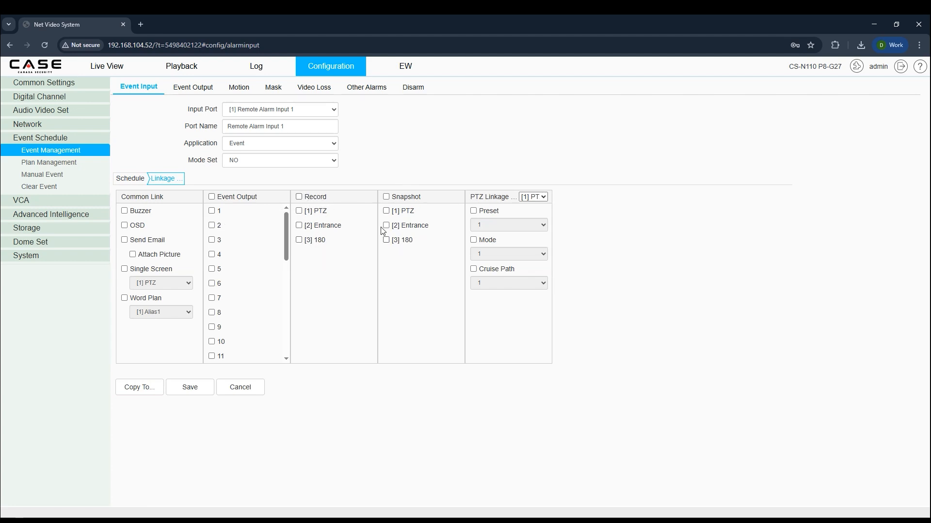
left_click(476, 211)
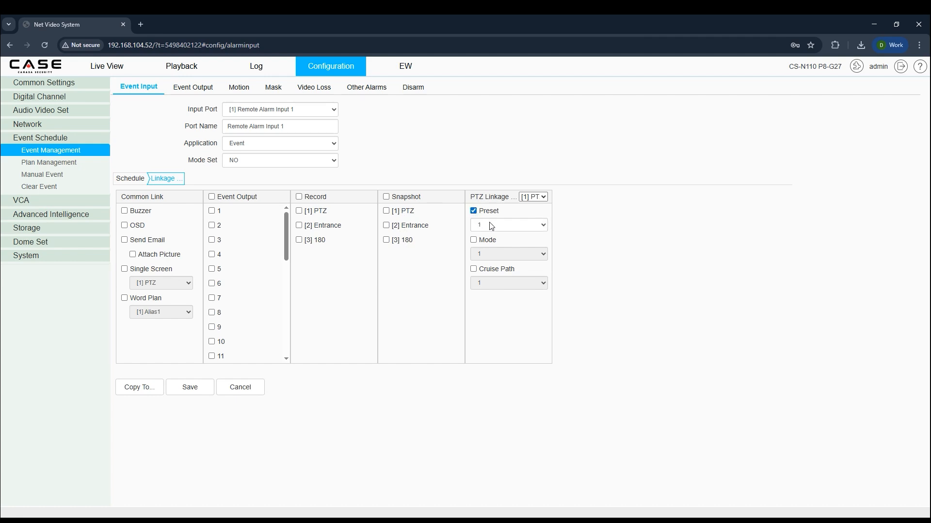
left_click(492, 227)
left_click(595, 254)
Review the Event Output settings for Local Alarm Output 1 and look through the full list of output ports.
left_click(208, 92)
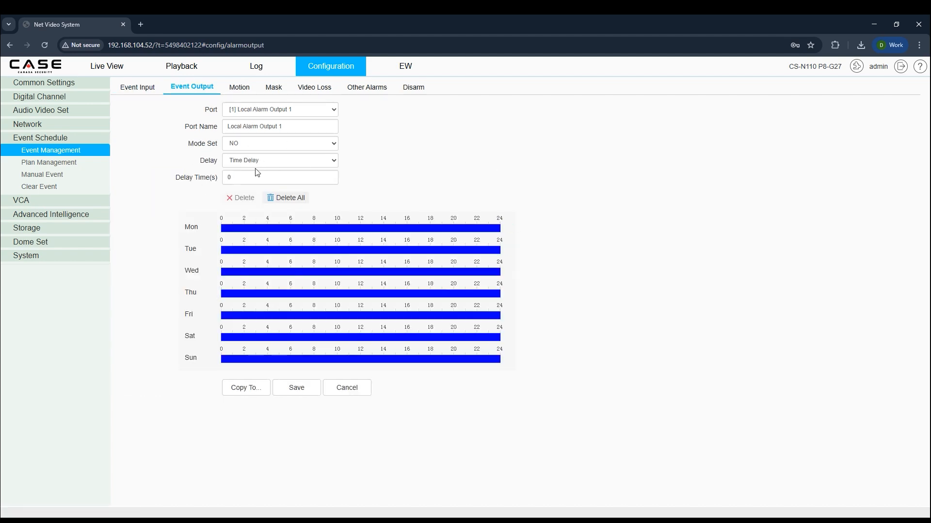
left_click(281, 110)
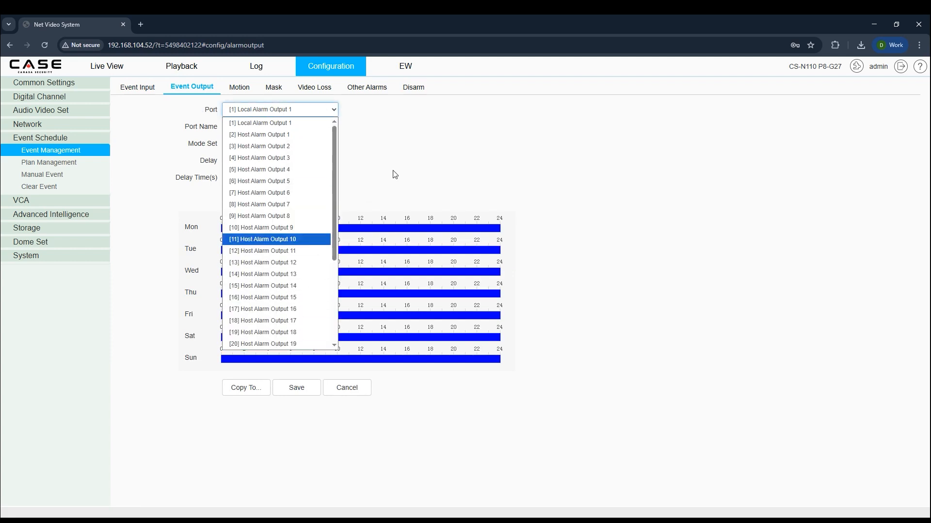
scroll(310, 187, "down", 3)
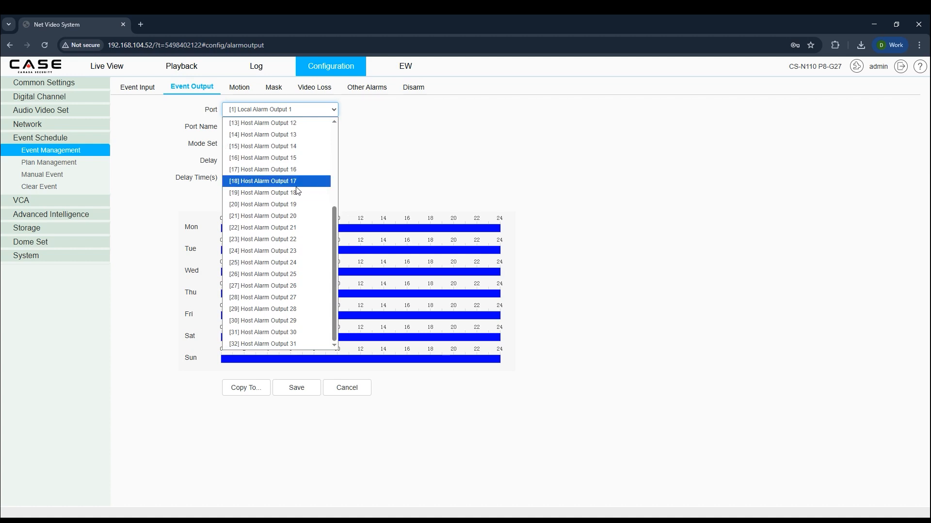
scroll(305, 187, "up", 3)
left_click(255, 112)
Replace the Entrance channel's motion region with a smaller area over the walkway and doorway, and set the sensitivity to 92.
left_click(237, 87)
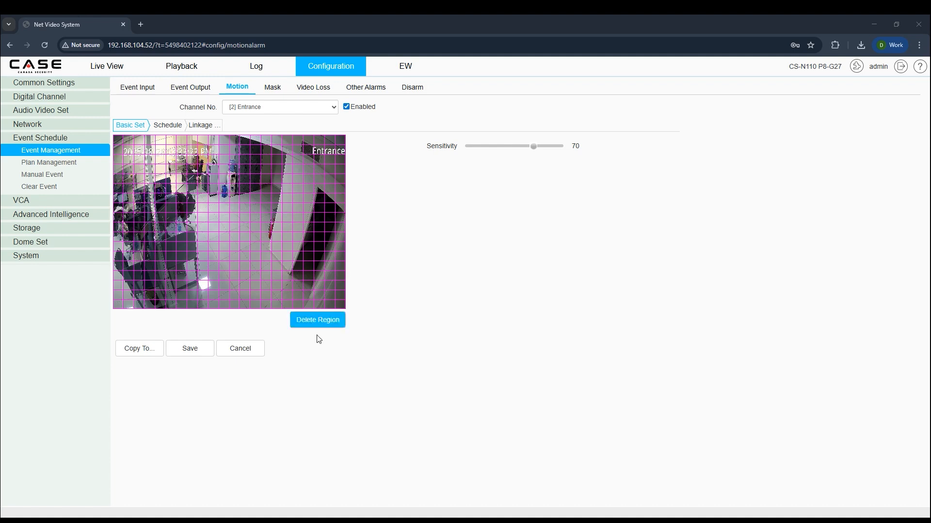
left_click(318, 322)
left_click_drag(321, 158, 225, 260)
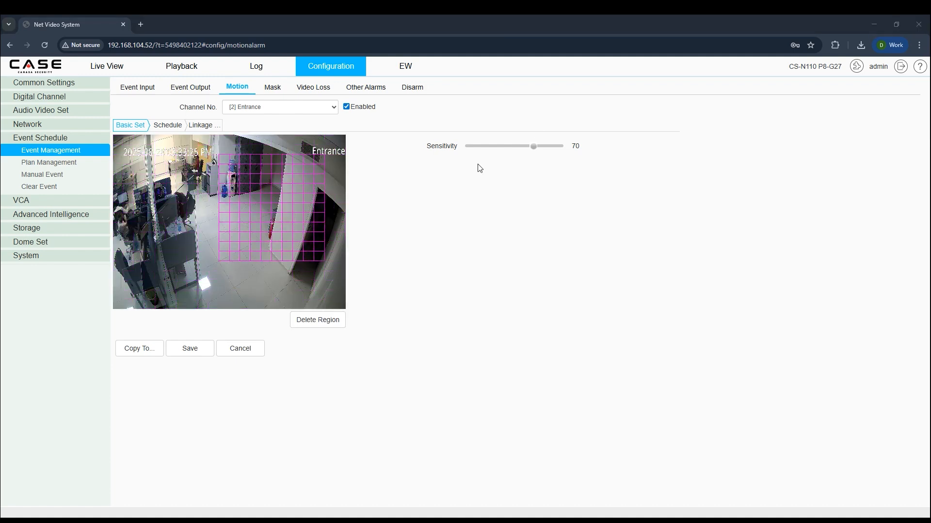
left_click_drag(539, 152, 560, 150)
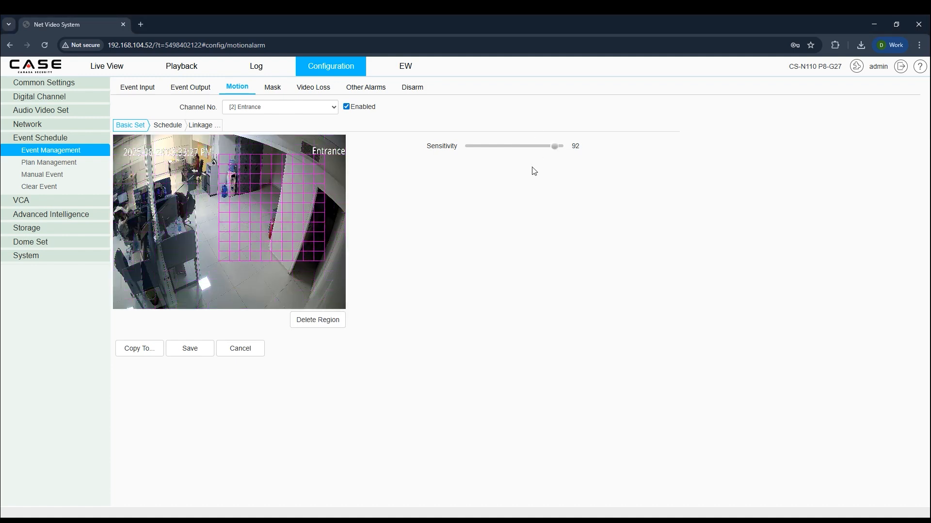
Review the Entrance channel's motion schedule and linkage options, and the Mask, Video Loss and Other Alarms settings.
left_click(174, 127)
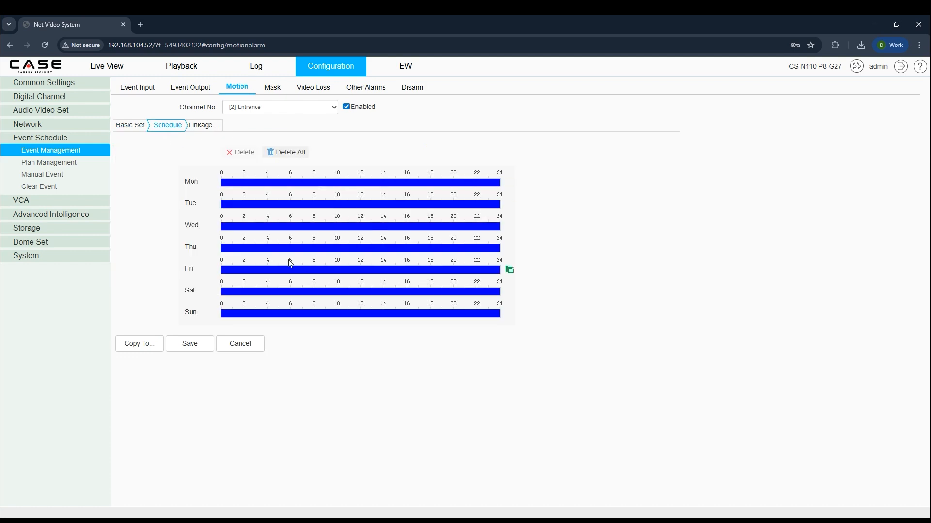
left_click(209, 127)
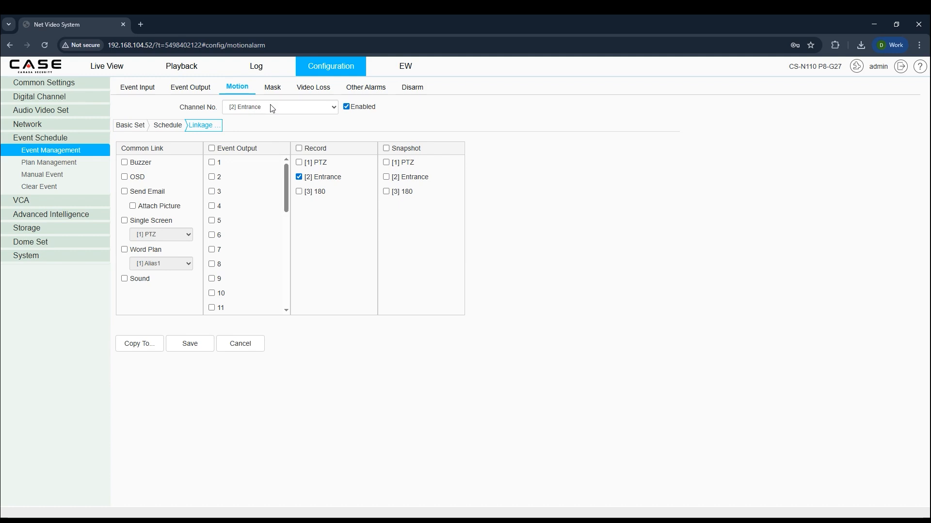
left_click(271, 88)
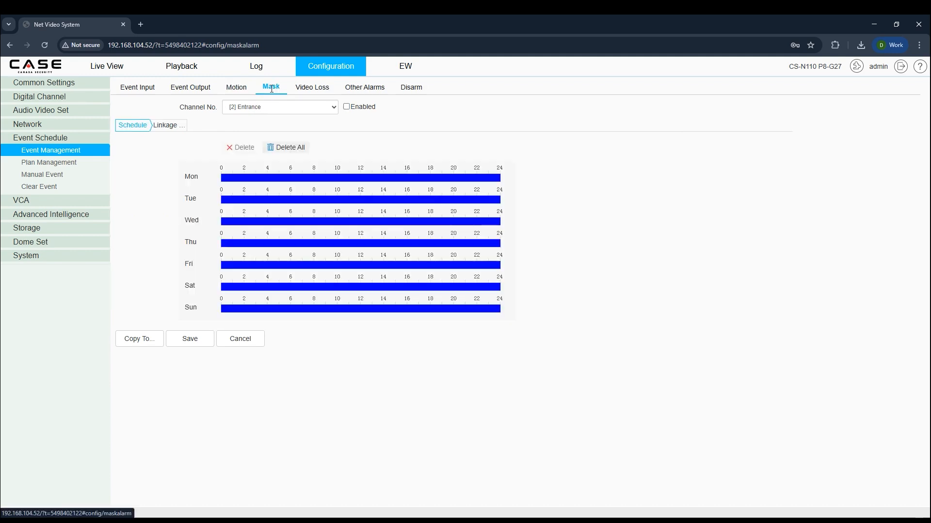
left_click(310, 89)
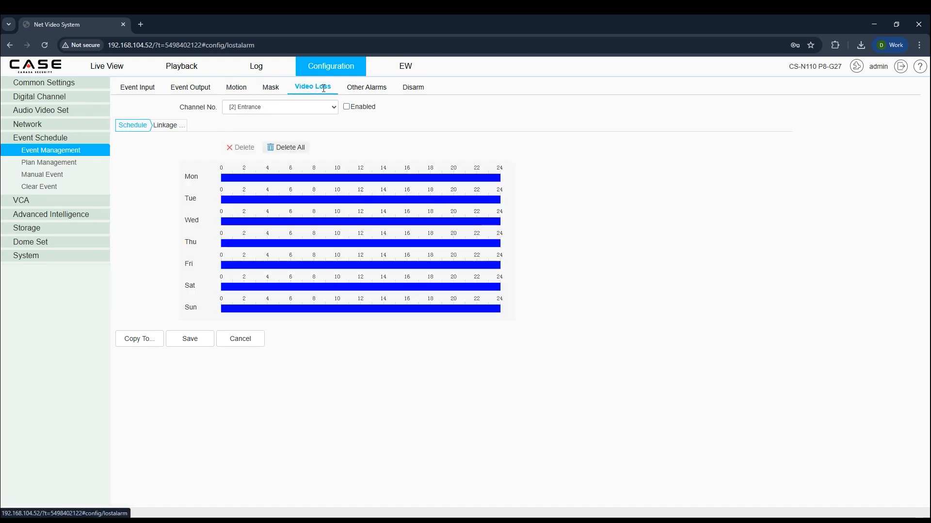
left_click(355, 91)
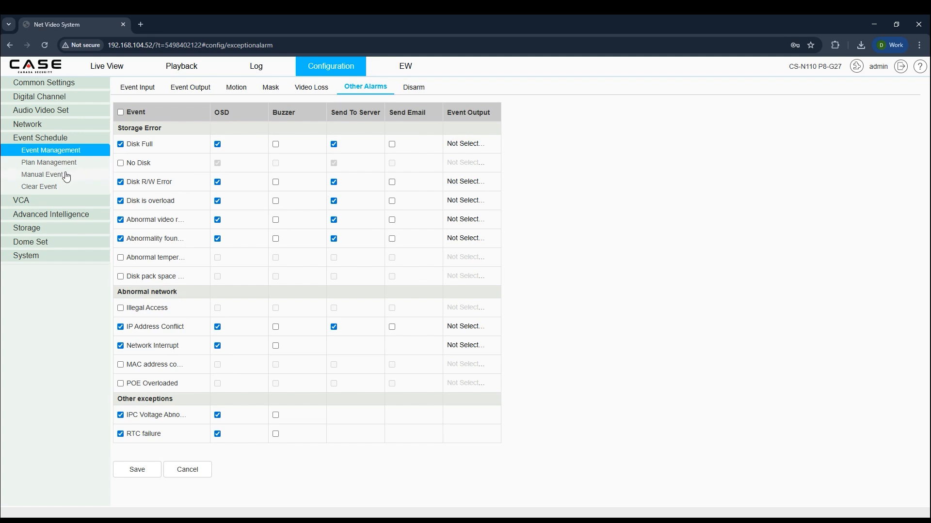
Review the Manual Event table, highlighting the Local channel's alarm output row.
left_click(57, 176)
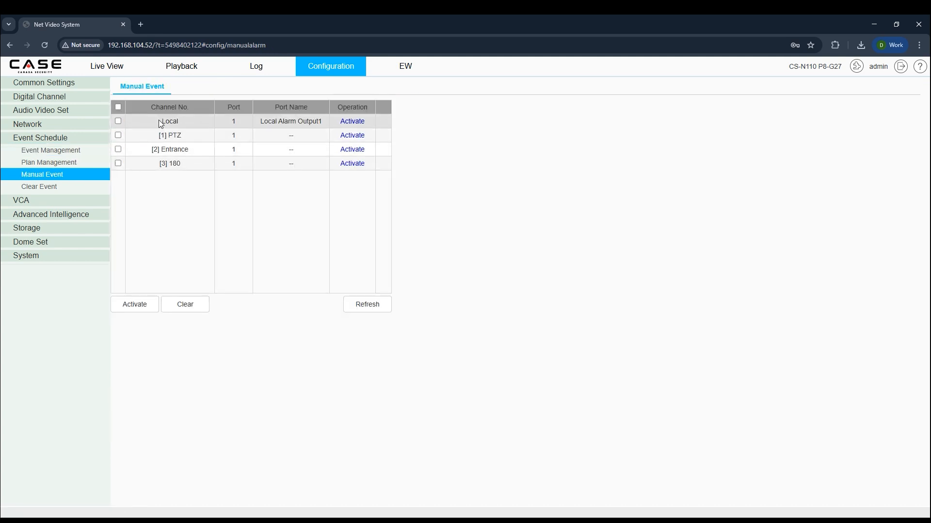
left_click_drag(152, 119, 303, 121)
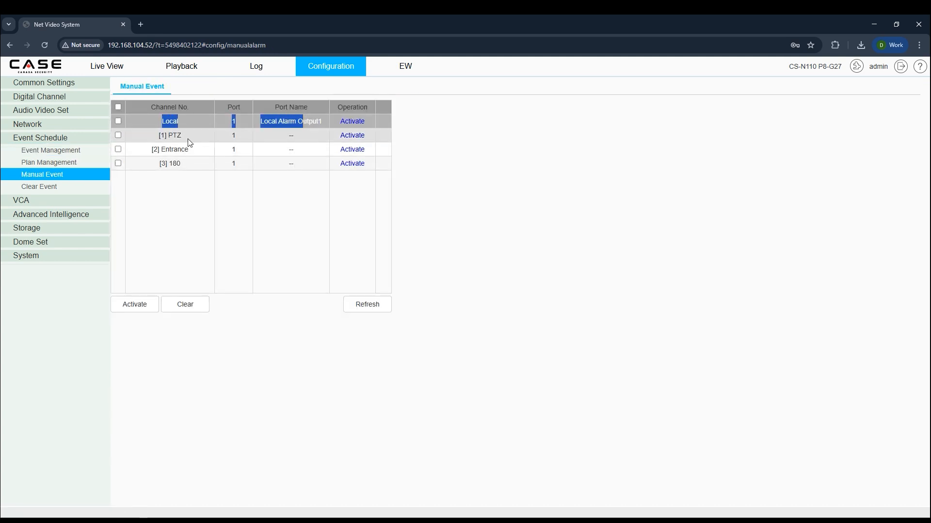
Highlight the PTZ, Entrance and 180 rows in the Manual Event table, and review the Clear Event options.
left_click_drag(151, 138, 189, 173)
left_click(191, 180)
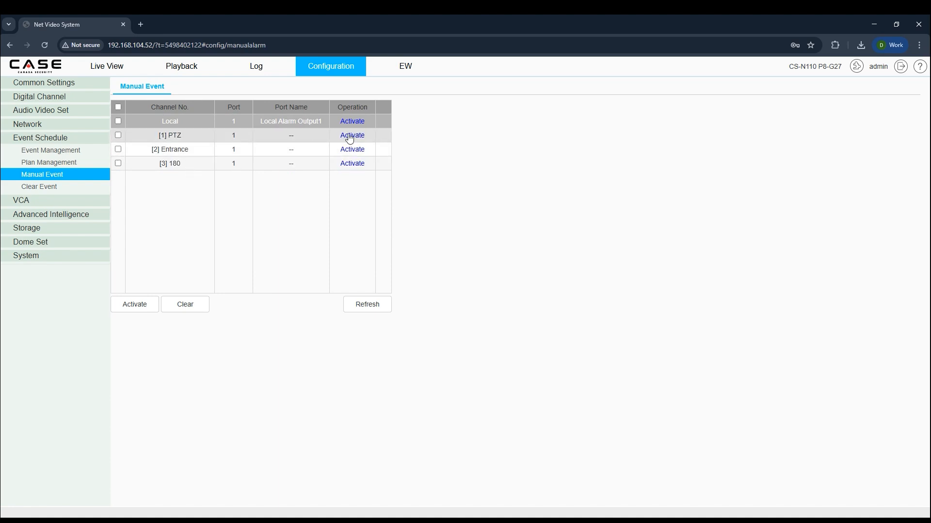
left_click(57, 187)
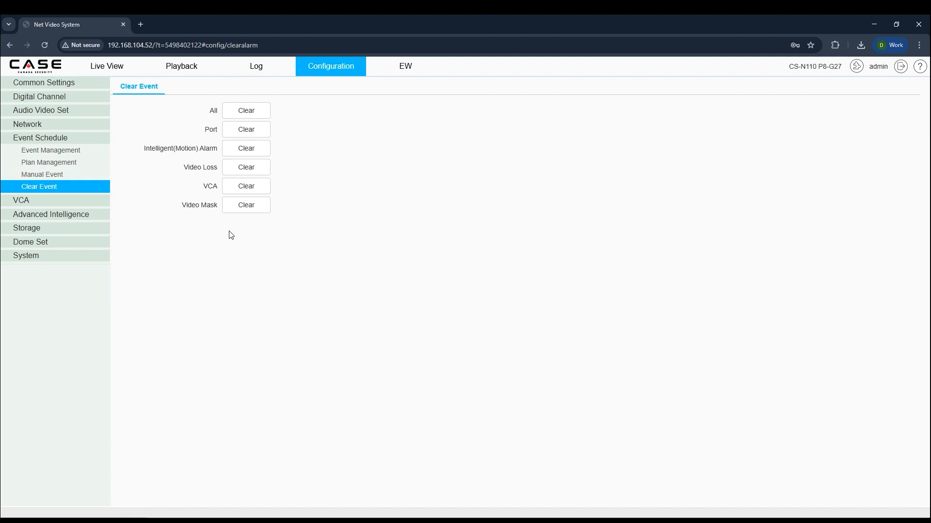
Enable the VCA rule for the PTZ channel and look through the available rule IDs.
left_click(71, 201)
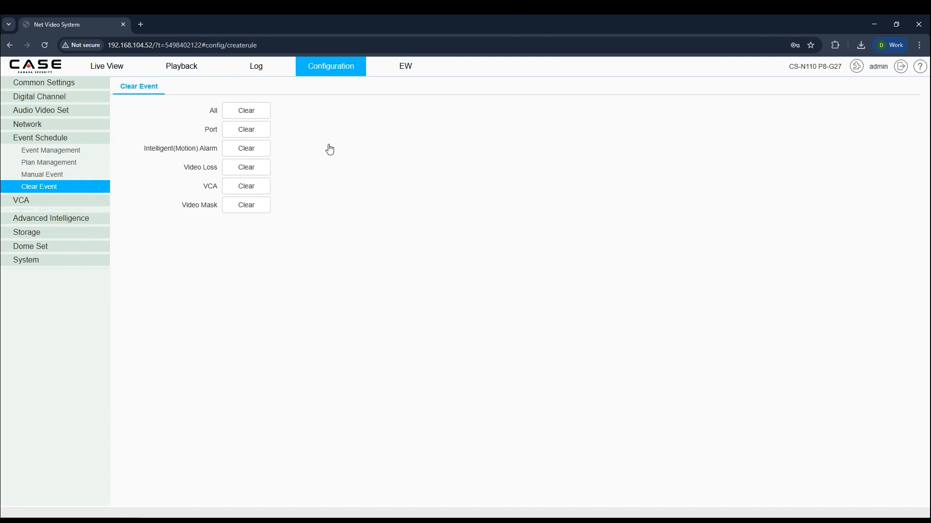
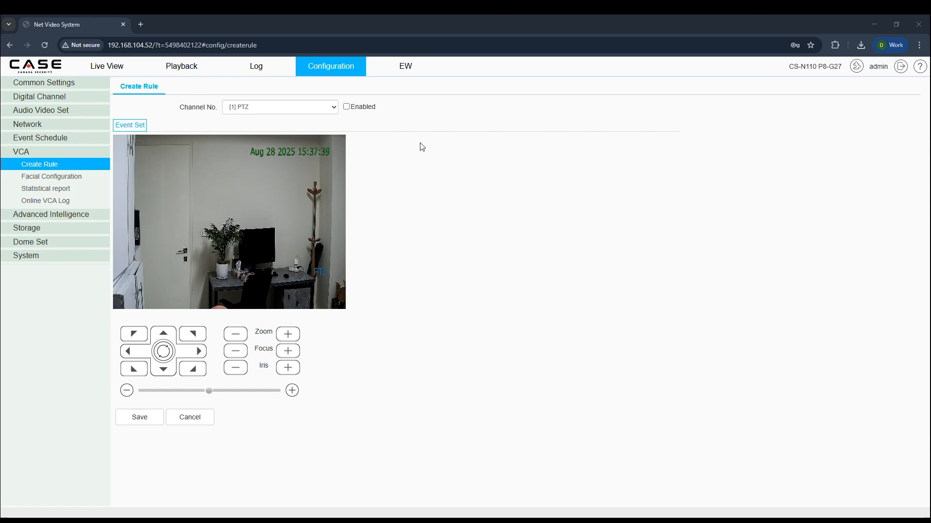
left_click(347, 108)
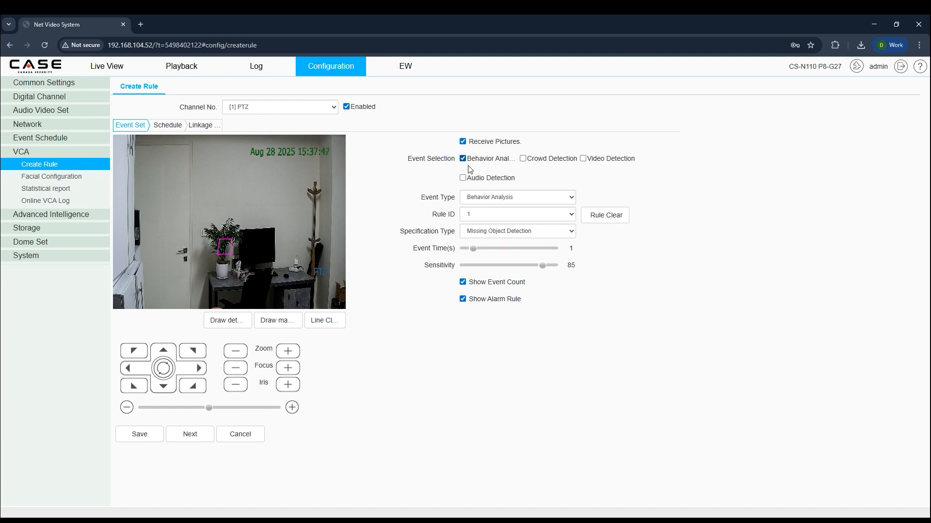
left_click(486, 214)
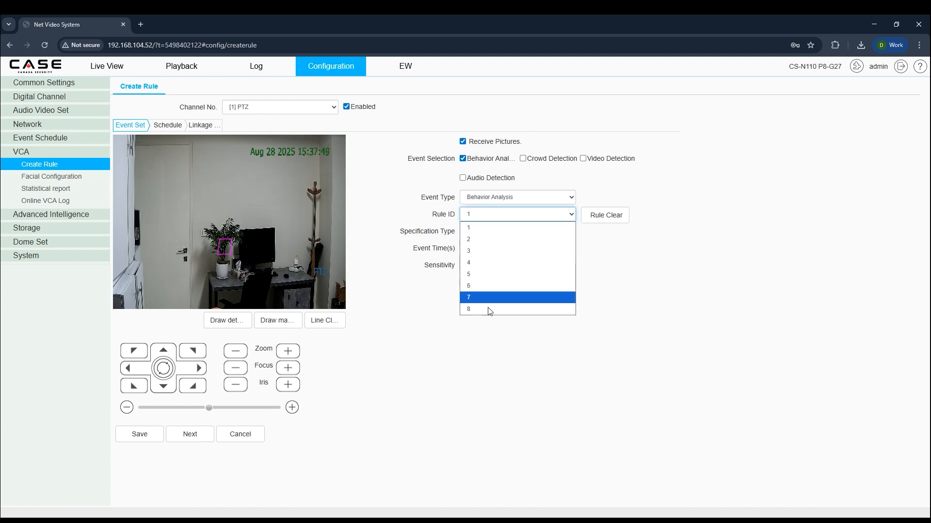
left_click(693, 295)
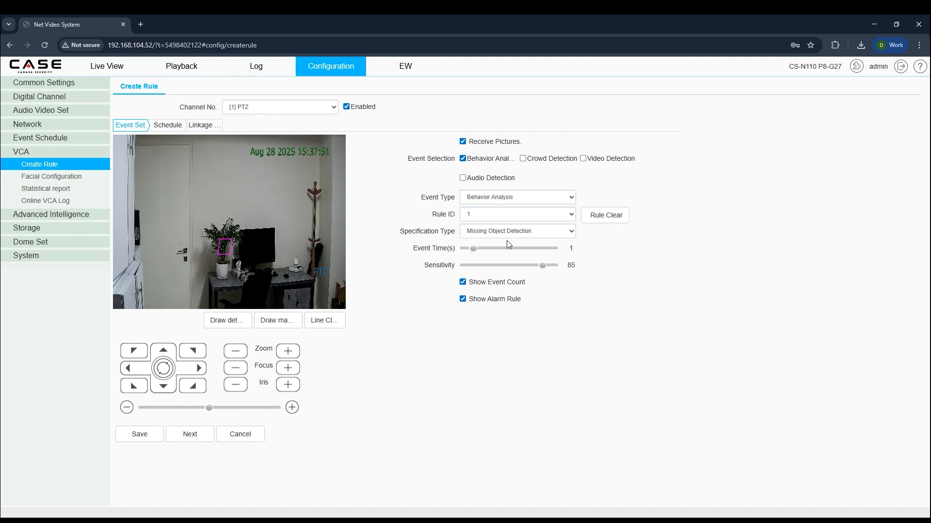
Try the Tripwire specification for rule 1, drawing diagonal lines across the PTZ view and clearing them.
left_click(478, 231)
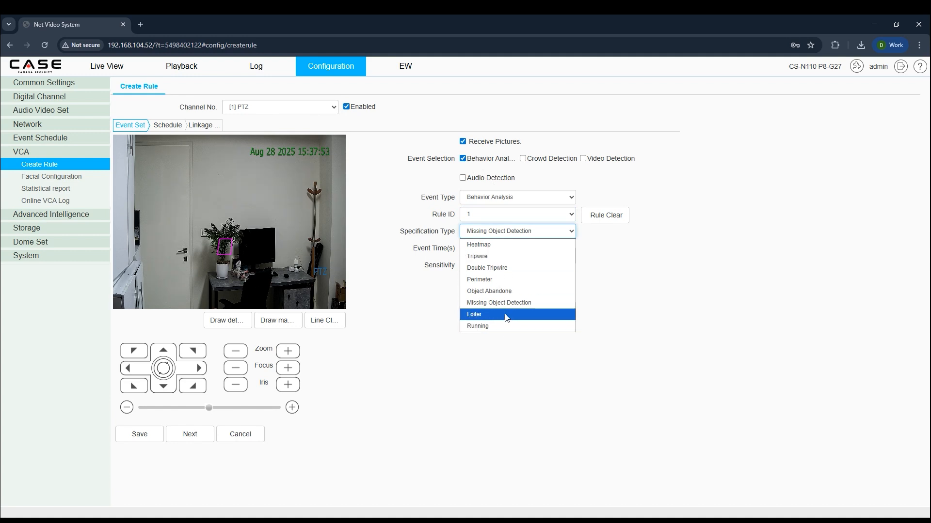
left_click(500, 256)
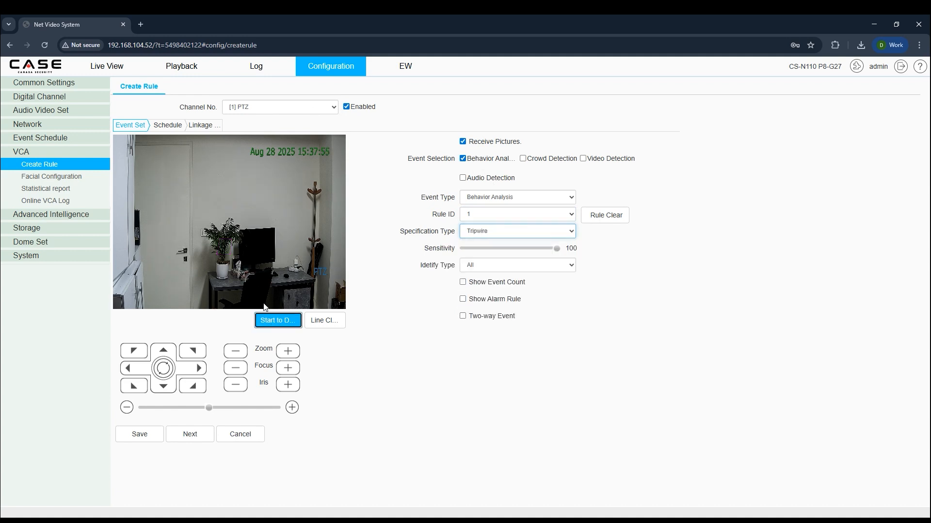
left_click_drag(173, 236, 278, 192)
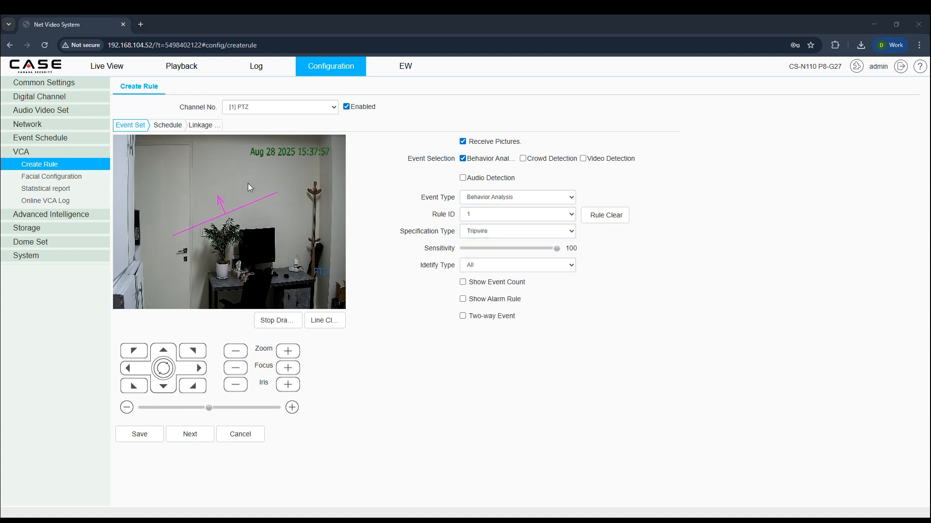
left_click(283, 321)
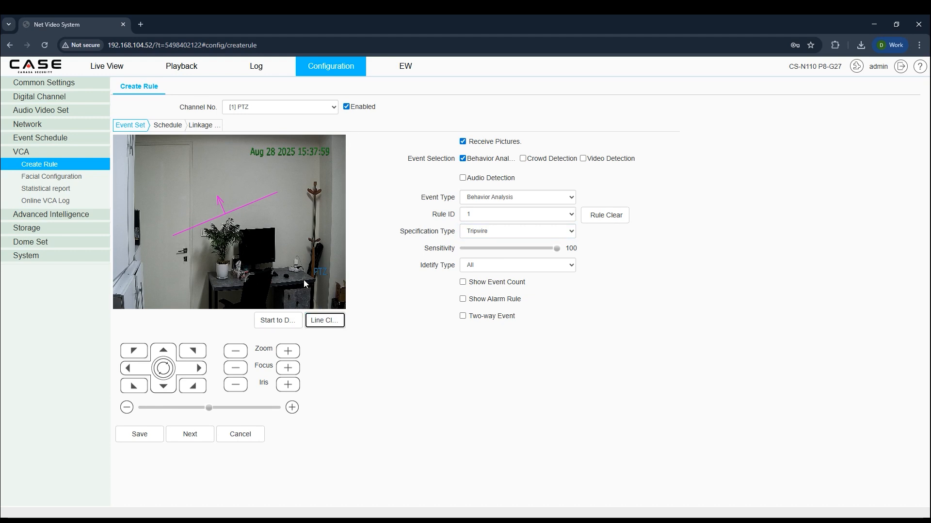
left_click(294, 321)
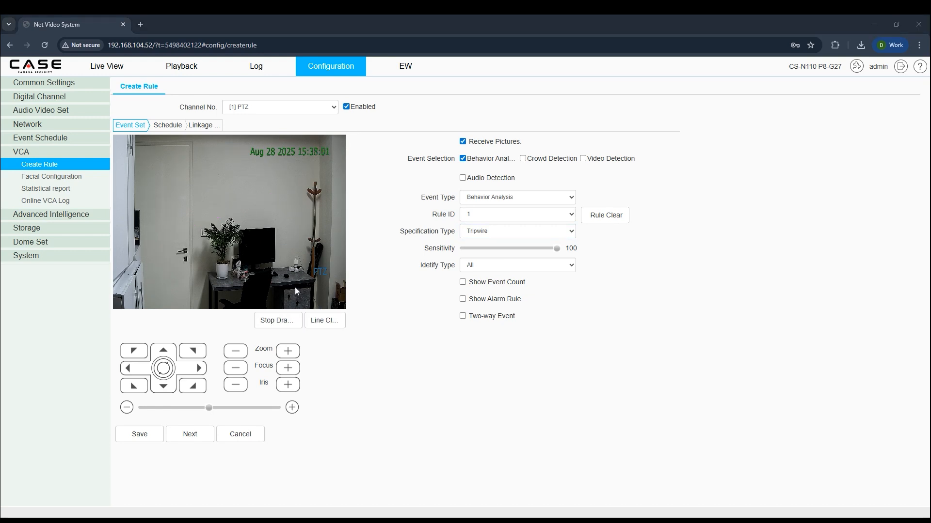
left_click_drag(288, 200, 184, 260)
left_click(323, 321)
Set rule 1's specification type to Perimeter and draw a four-sided region spanning the door, wall, plant and monitor.
left_click(484, 232)
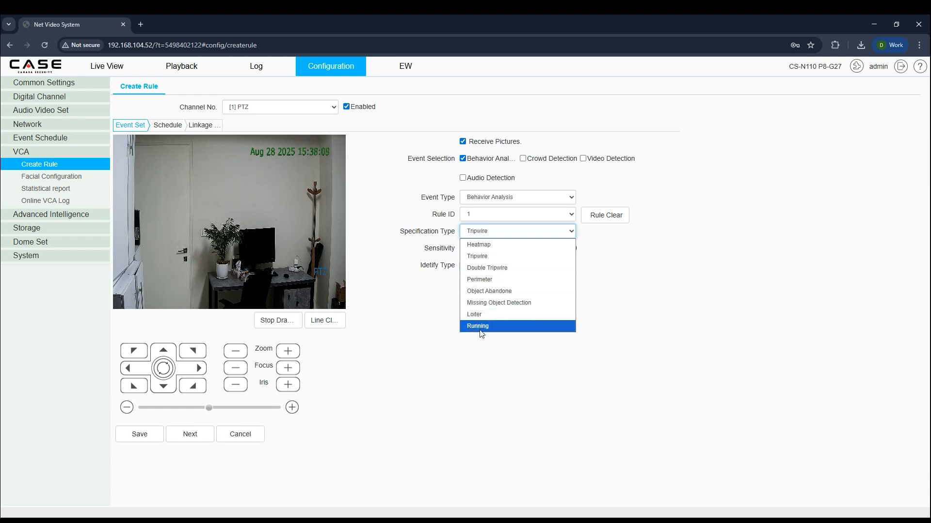
left_click(480, 279)
left_click(160, 277)
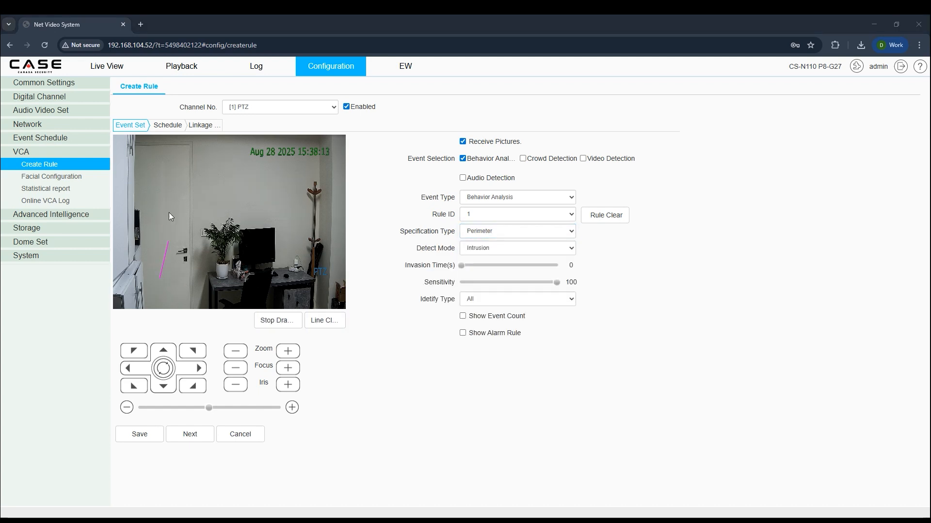
left_click(162, 156)
left_click(301, 156)
left_click(301, 270)
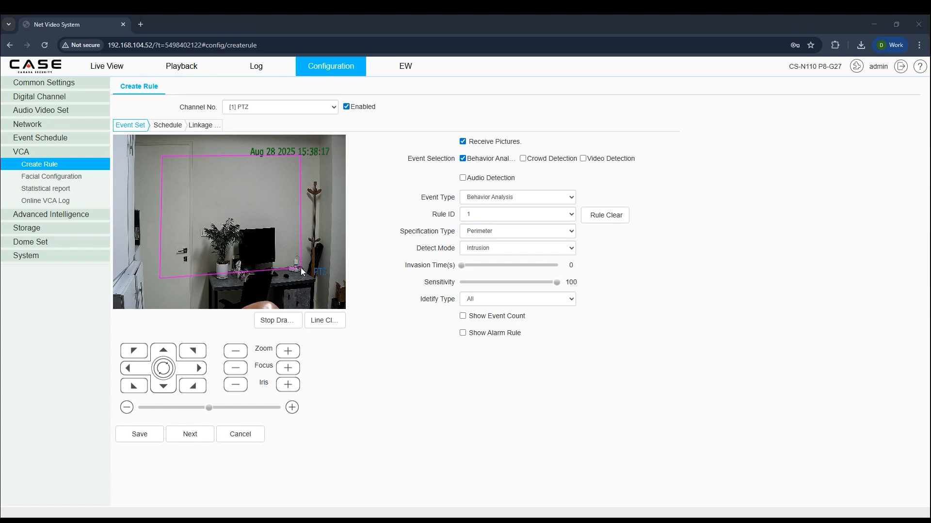
Limit the perimeter rule to People in Intrusion mode, with an invasion time of 1 second and sensitivity of 86.
left_click(469, 301)
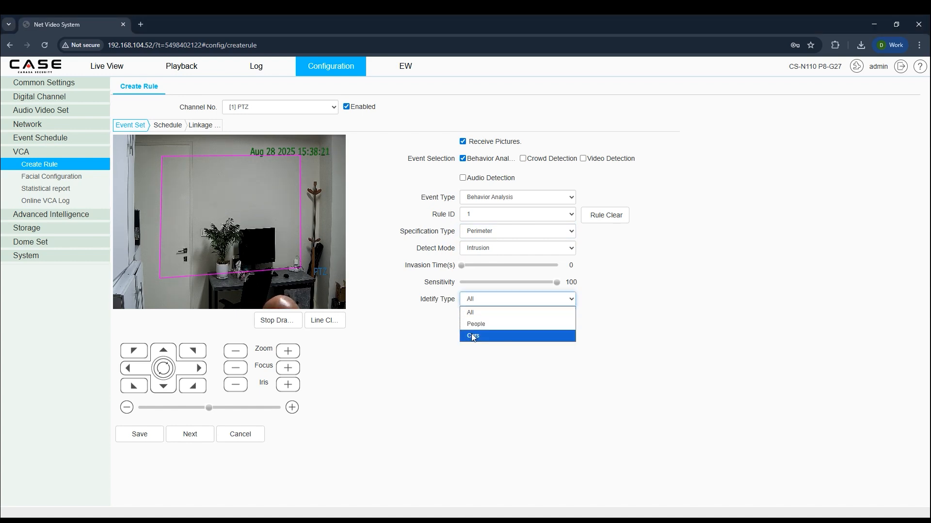
left_click(472, 325)
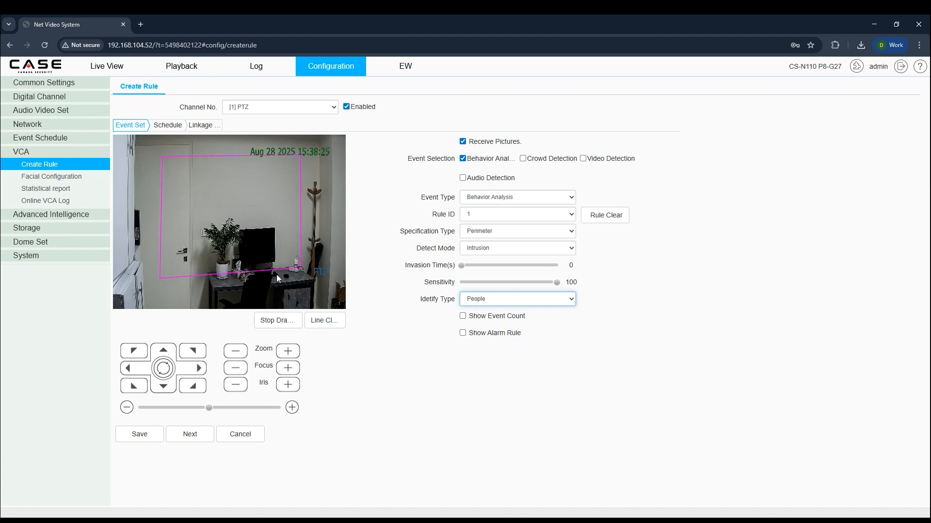
left_click(499, 250)
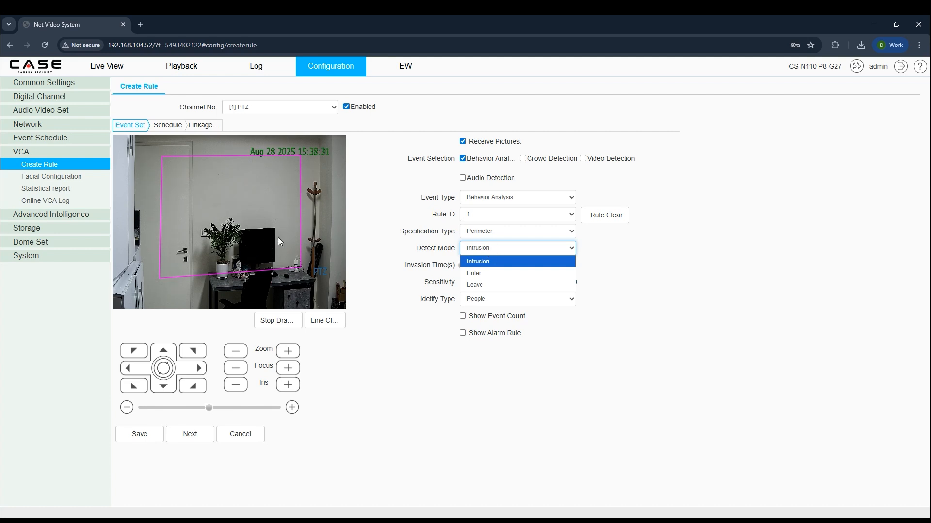
left_click(477, 263)
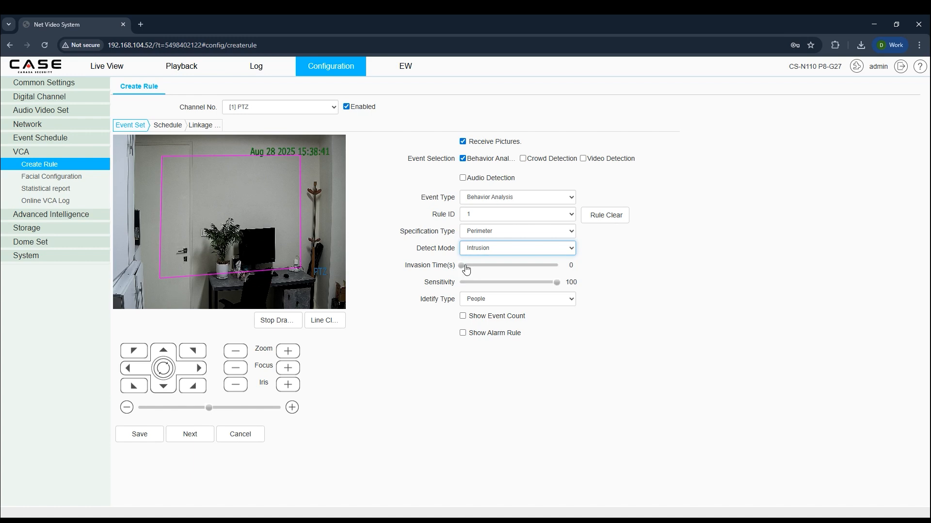
left_click(467, 266)
left_click(541, 283)
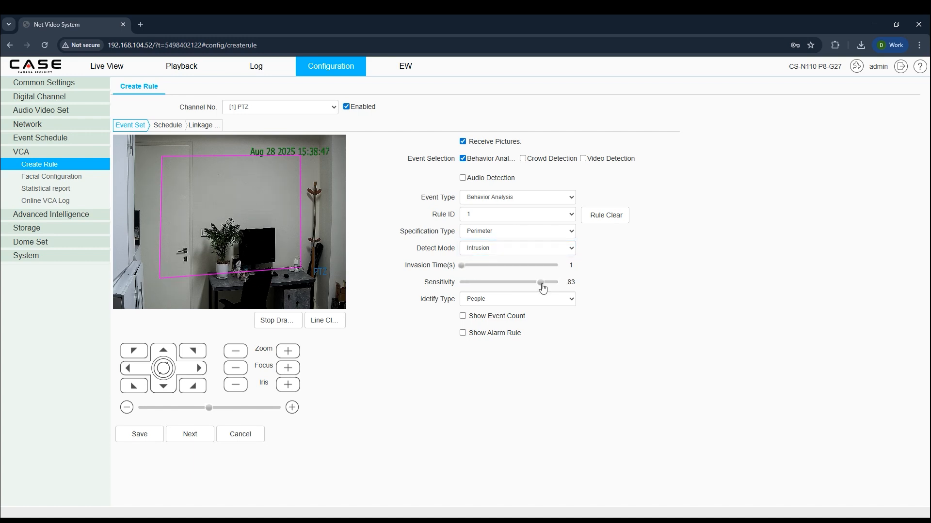
left_click_drag(541, 284, 543, 283)
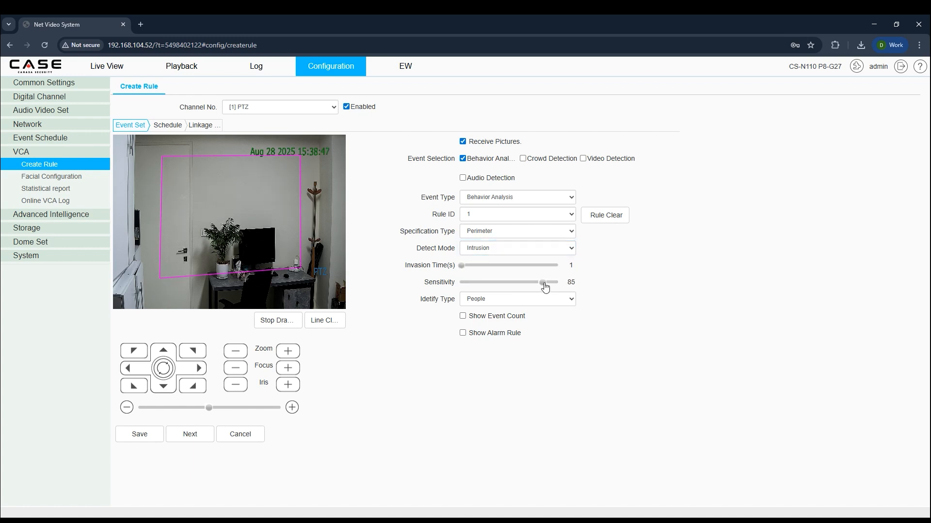
Turn on the event count and alarm rule display for the perimeter rule and save it.
left_click(481, 321)
left_click(481, 334)
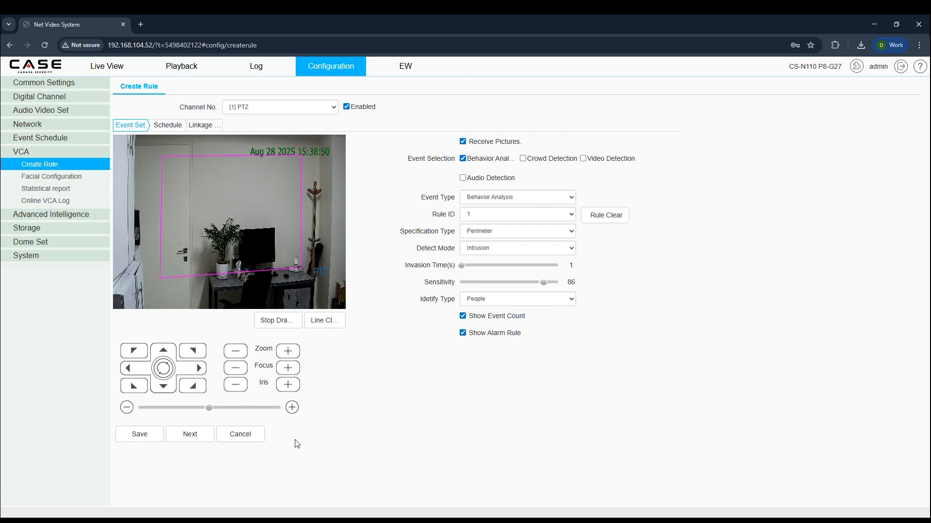
left_click(159, 440)
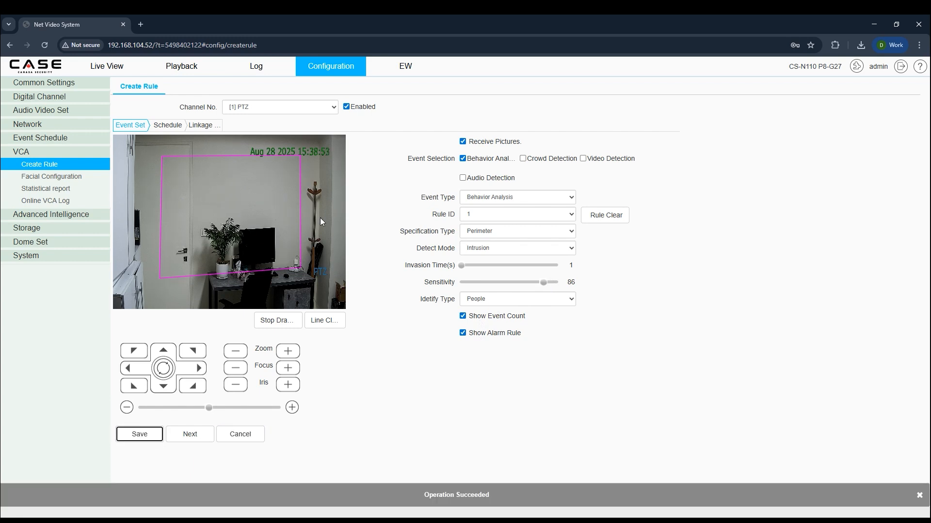
Check the PTZ perimeter overlay in Live View, and review the VCA rule's weekly schedule and rule ID options.
left_click(106, 76)
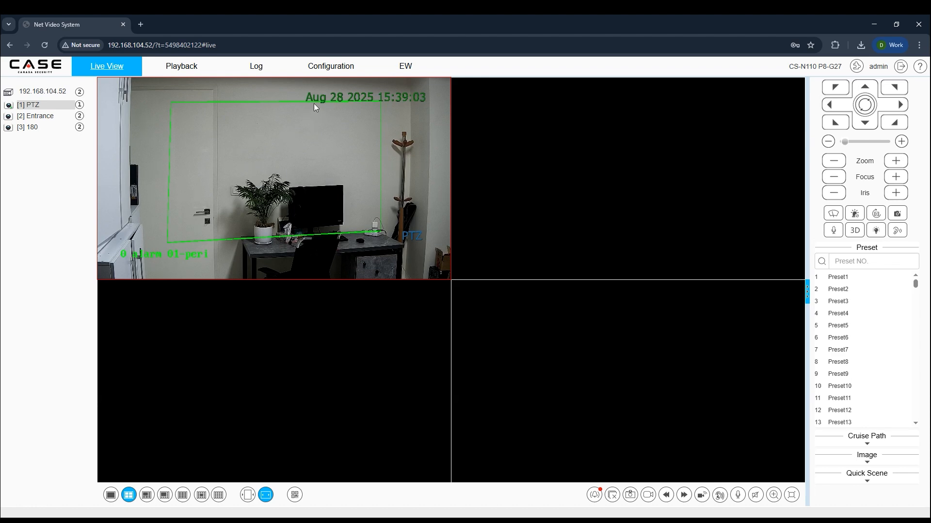
left_click(330, 67)
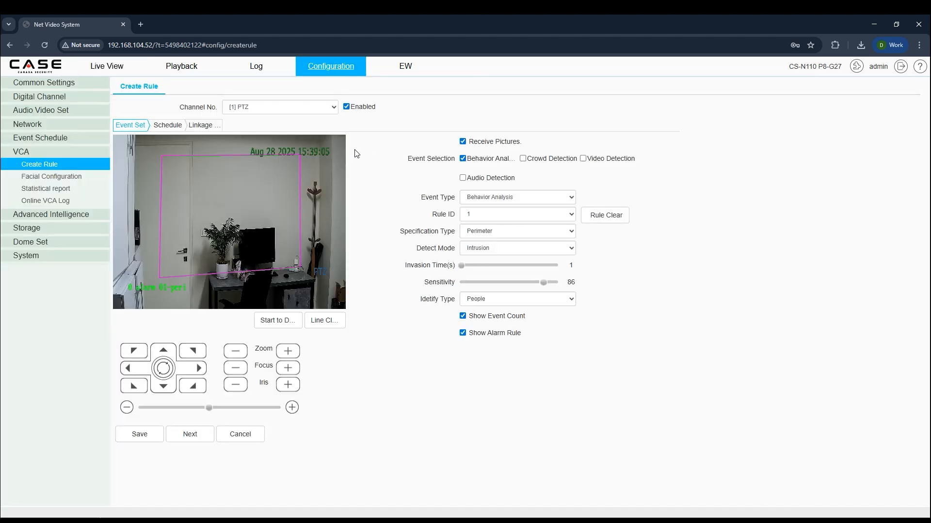
left_click(169, 126)
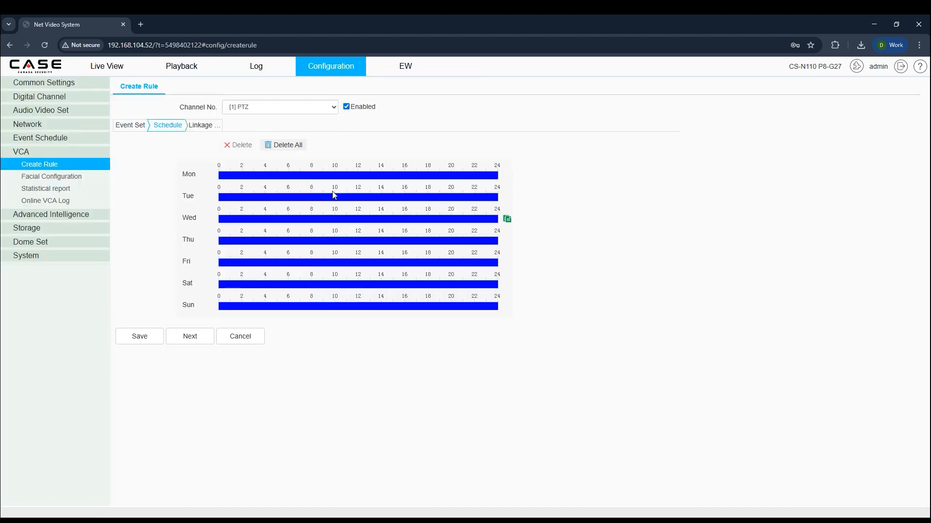
left_click(138, 127)
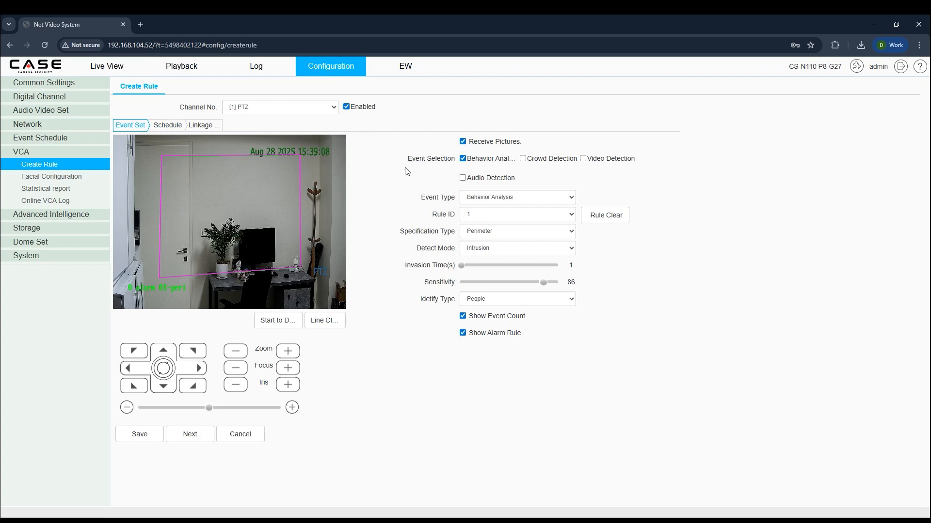
left_click(486, 215)
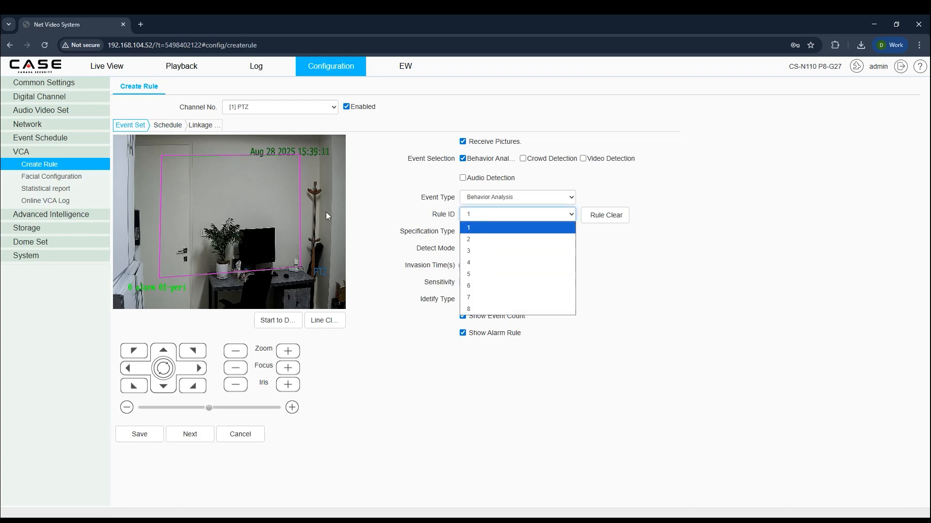
Replace the PTZ channel's whole VCA schedule with one Monday period from shortly before 6:00 to 24:00, and save.
left_click(167, 126)
left_click(282, 145)
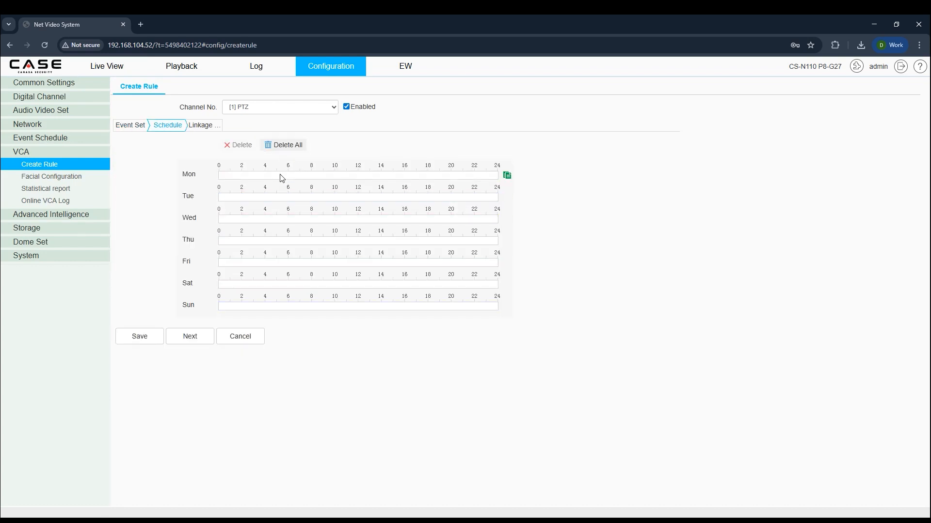
left_click_drag(281, 175, 518, 176)
left_click(139, 337)
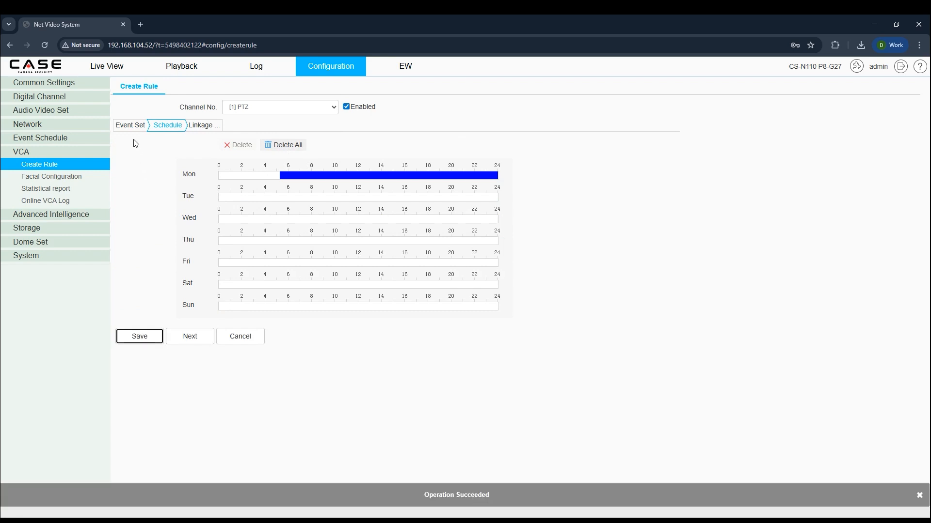
Compare the event settings and schedules of rule IDs 1 and 2 on the PTZ channel, ending on rule 1.
left_click(131, 127)
left_click(174, 127)
left_click(129, 128)
left_click(490, 219)
left_click(477, 242)
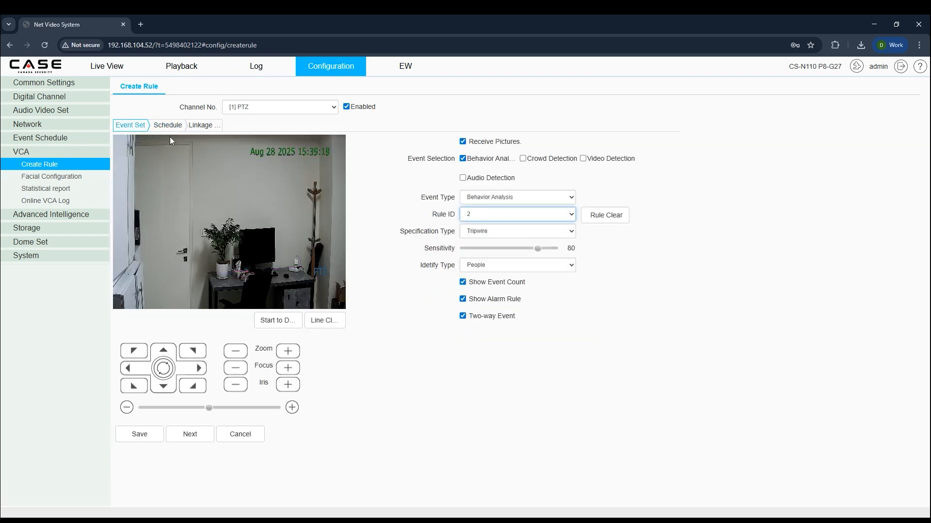
left_click(167, 126)
left_click(130, 125)
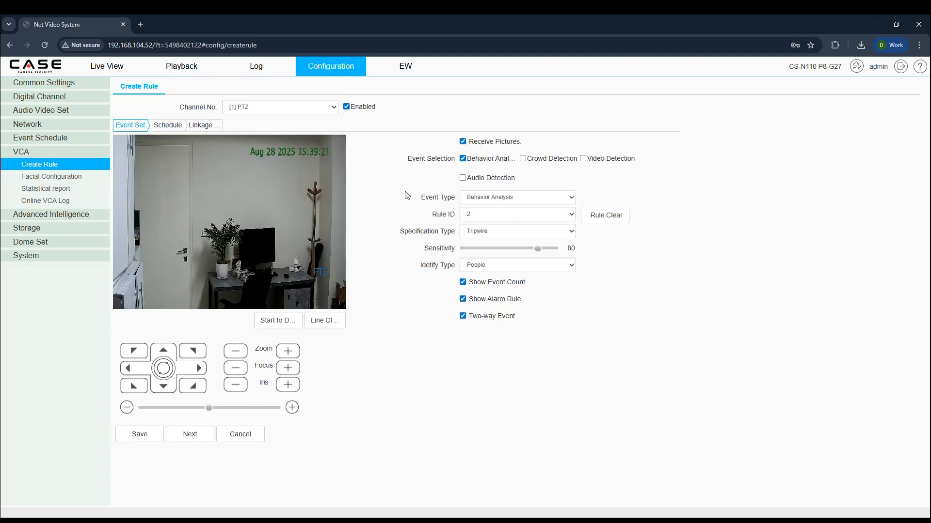
left_click(473, 219)
left_click(473, 227)
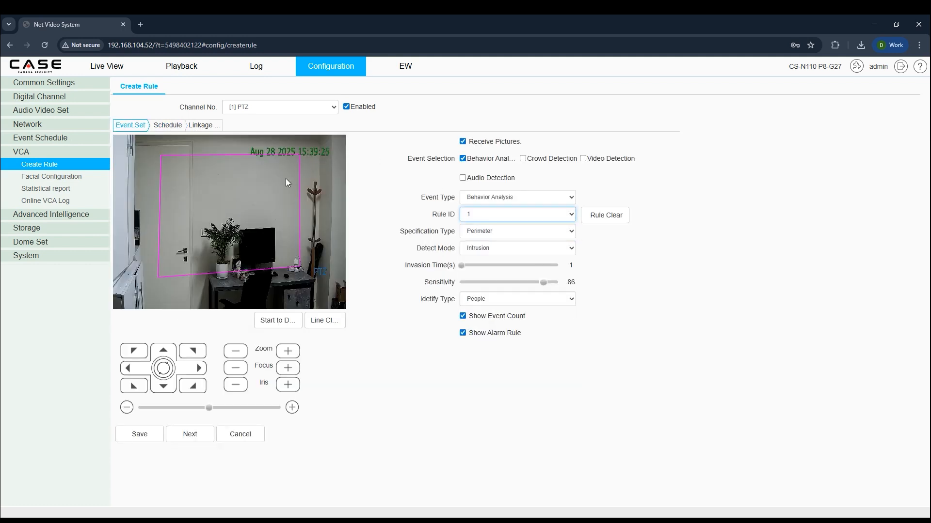
Enable the front-end warning linkage for the PTZ channel's VCA rule and review the warning voice options.
left_click(204, 126)
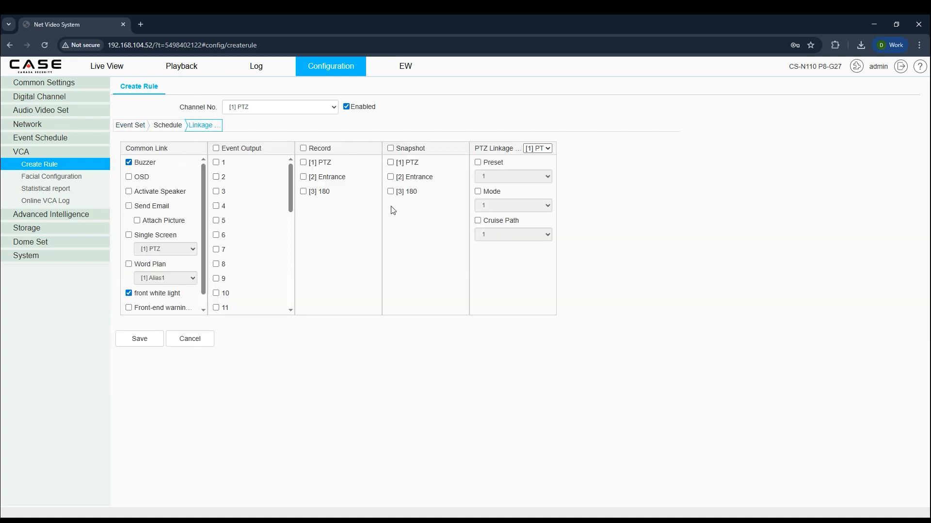
scroll(153, 284, "down", 1)
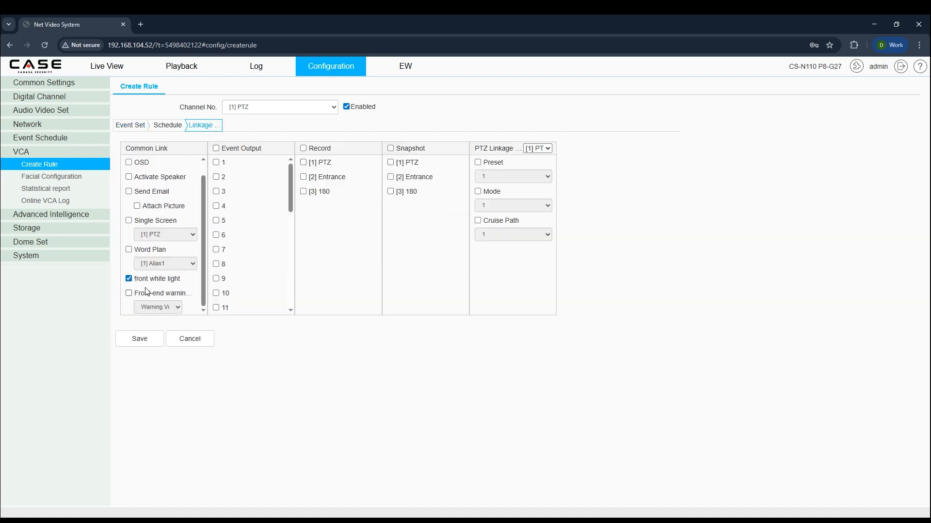
left_click_drag(183, 286, 130, 281)
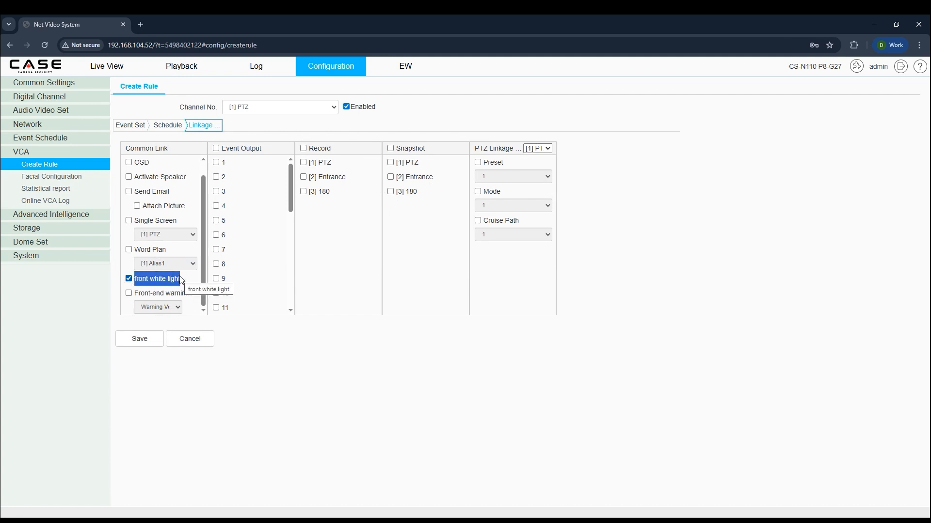
left_click(163, 294)
left_click(165, 307)
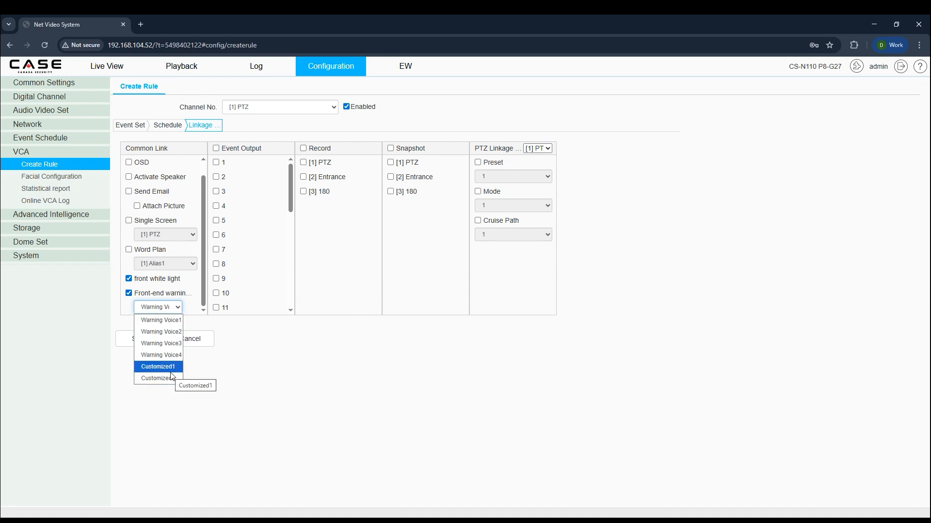
left_click(274, 333)
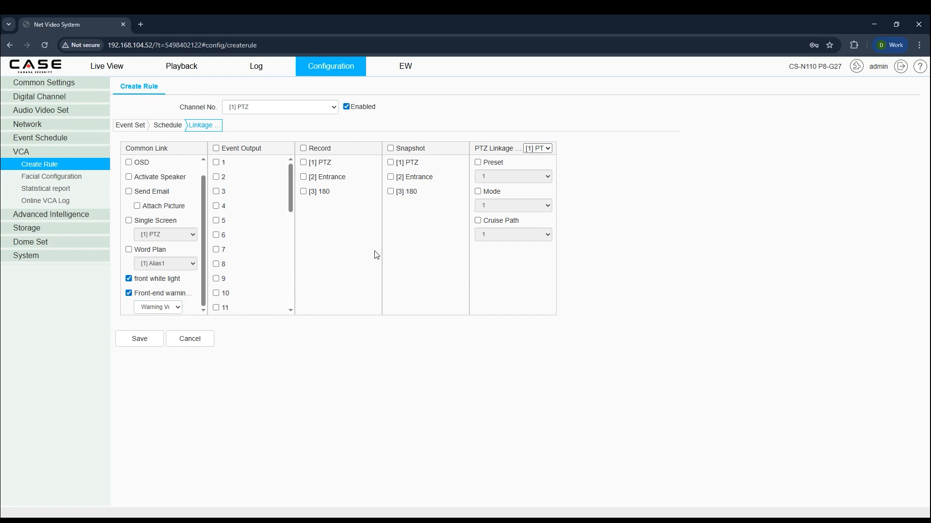
Review the PTZ channel's face detection snapshot settings, including sensitivity, snap times and minimum face size.
left_click(48, 177)
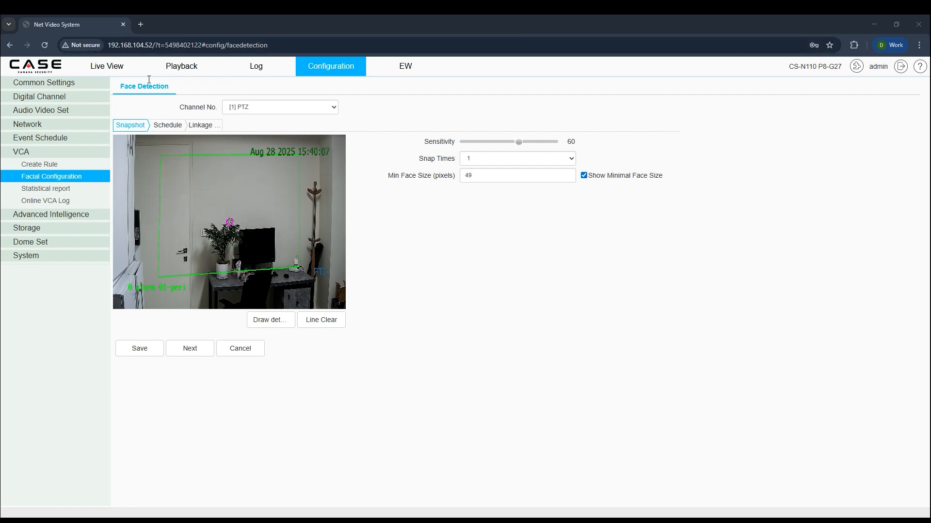
left_click(162, 89)
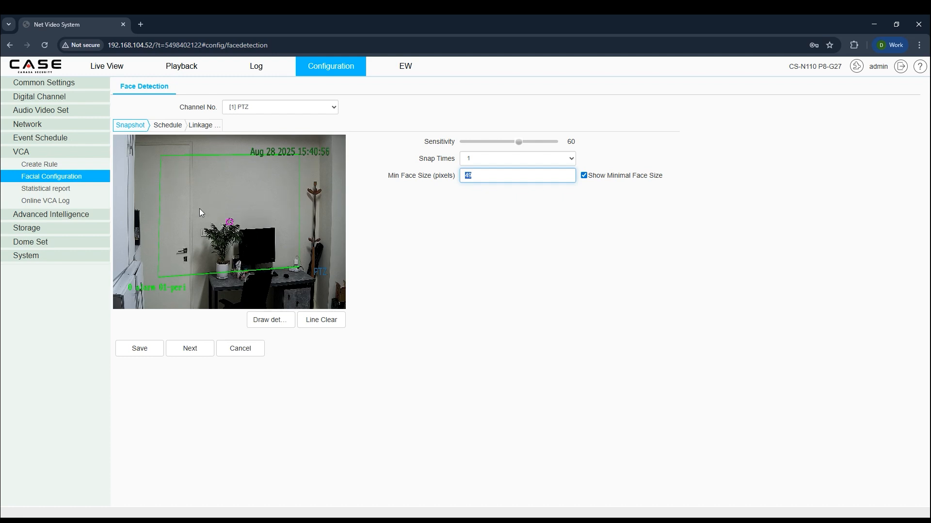
Generate the PTZ channel's daily age statistics, view them as a list and pie chart, and check the People Counting and Heatmap reports.
left_click(43, 190)
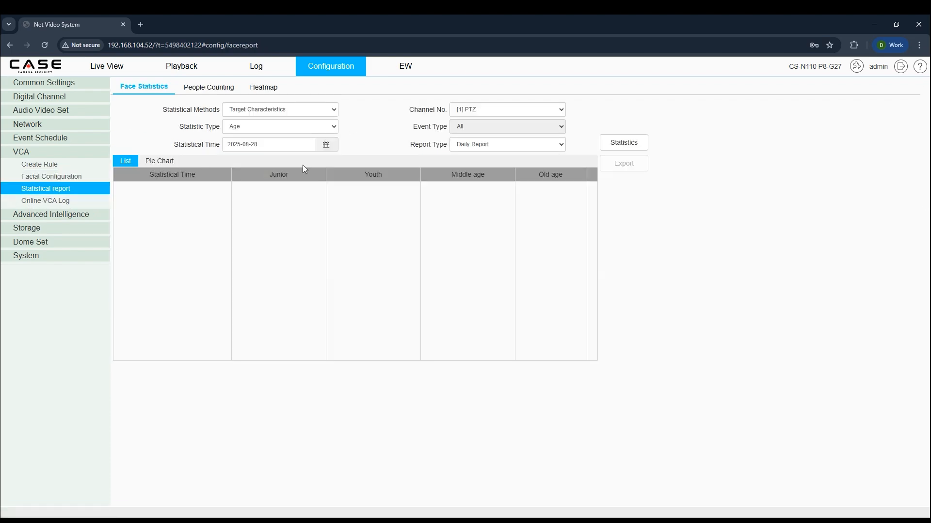
left_click(624, 142)
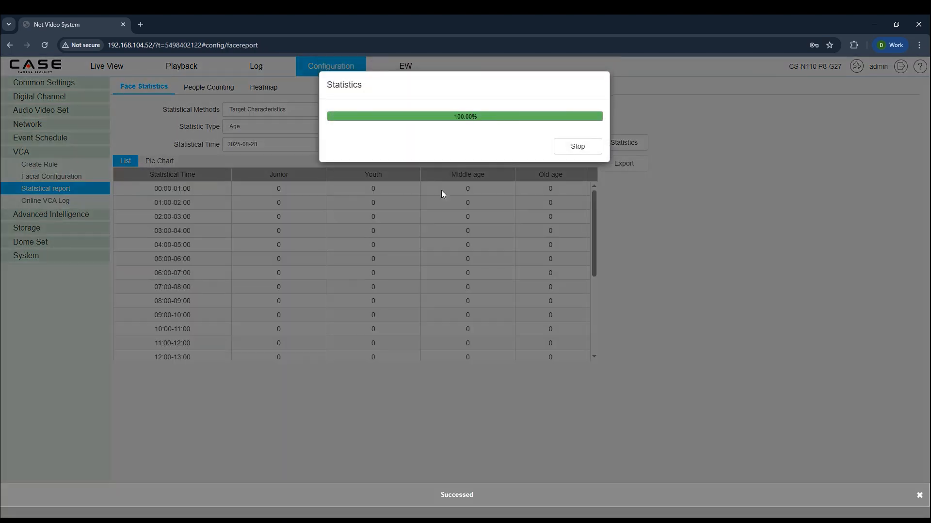
scroll(397, 228, "down", 4)
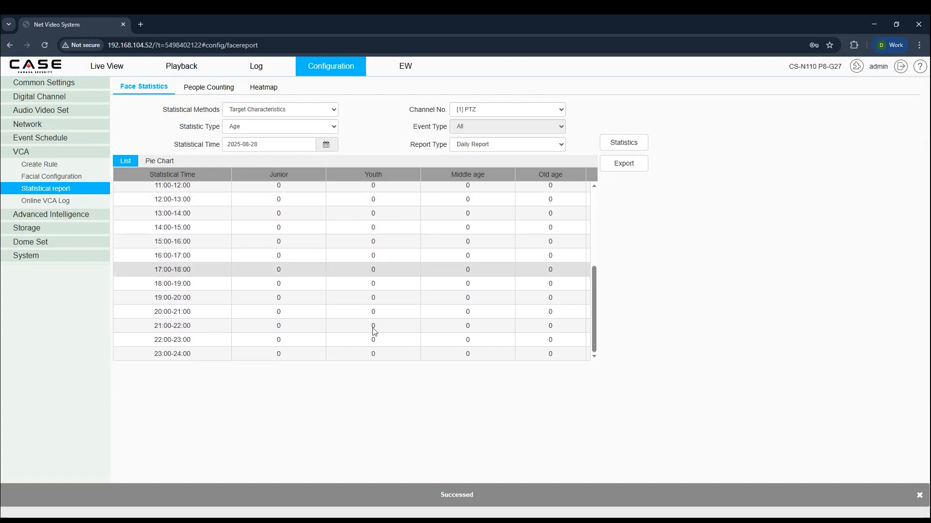
left_click(159, 160)
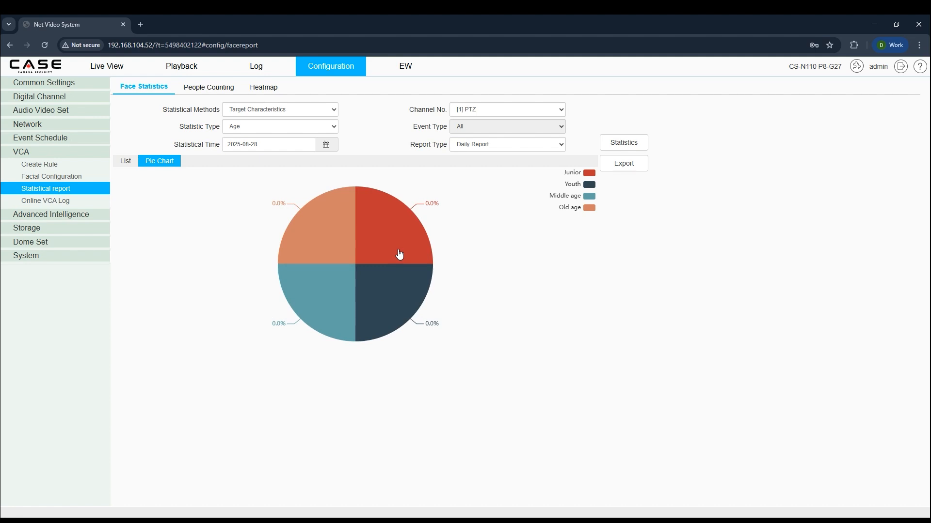
left_click(210, 89)
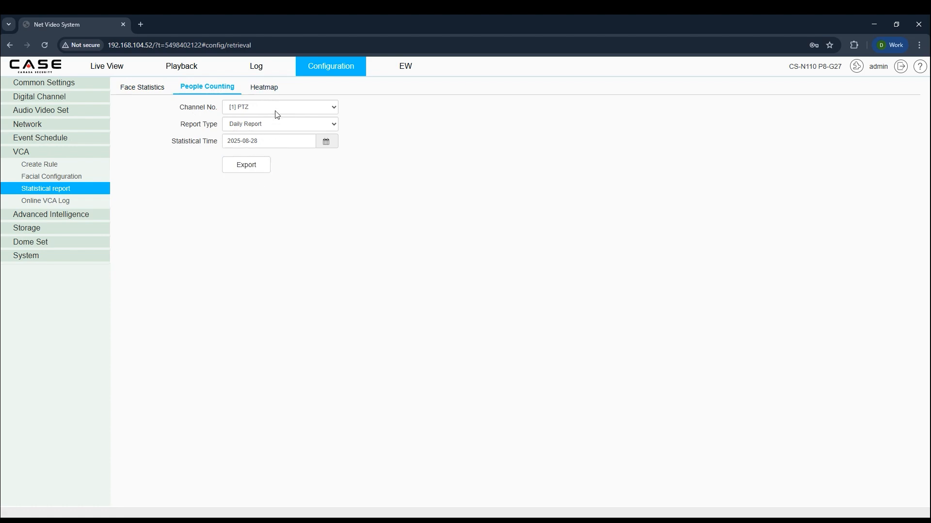
left_click(265, 88)
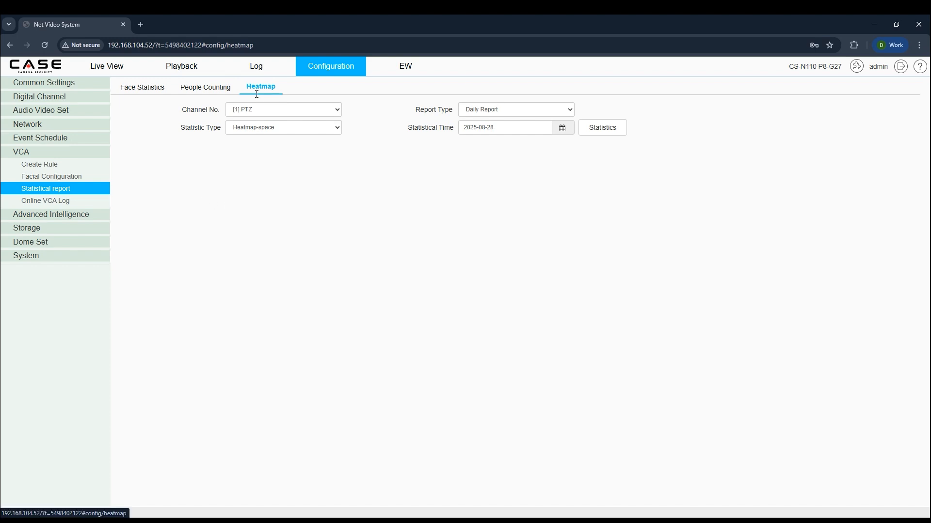
Check the PTZ recording schedule, then enable the channel's motion event with recording of the PTZ channel linked.
left_click(47, 228)
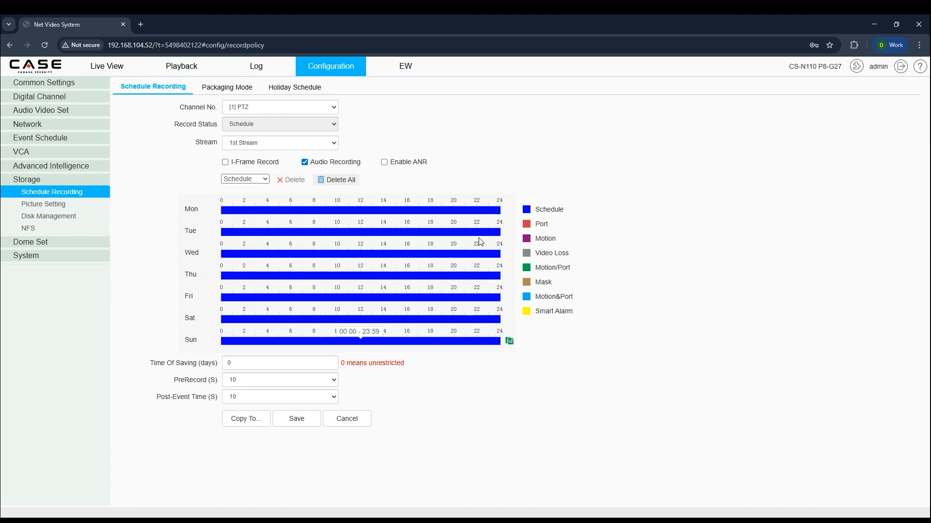
left_click(57, 144)
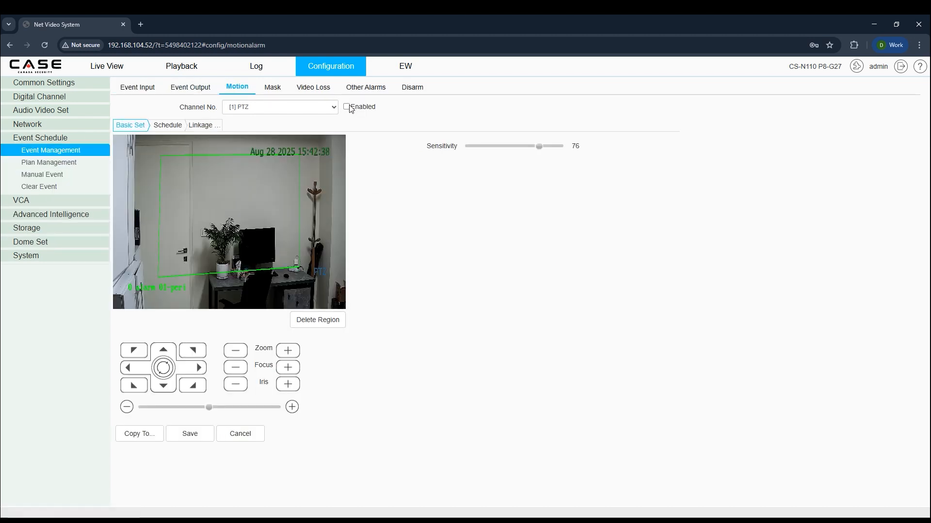
left_click(346, 106)
left_click(214, 127)
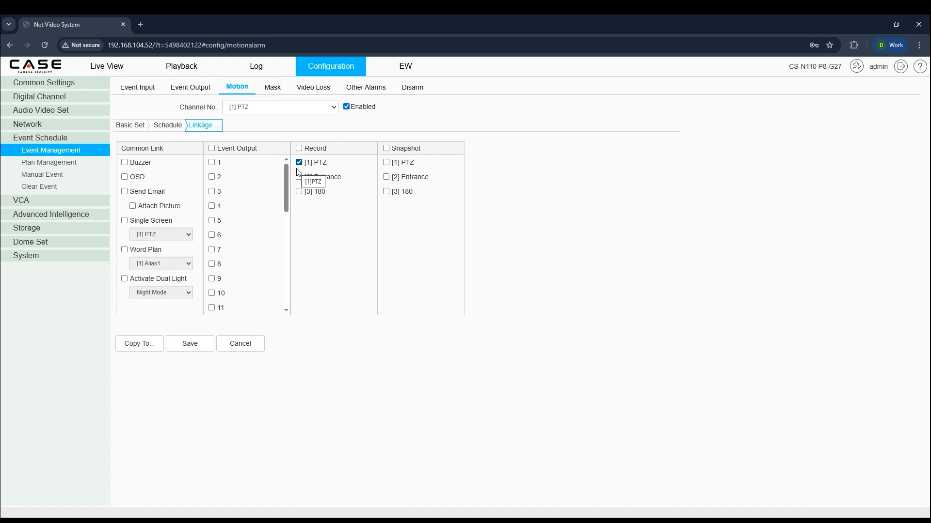
Replace the PTZ recording schedule with all-day Motion recording on every weekday, and check the options for copying it to other channels.
left_click(55, 229)
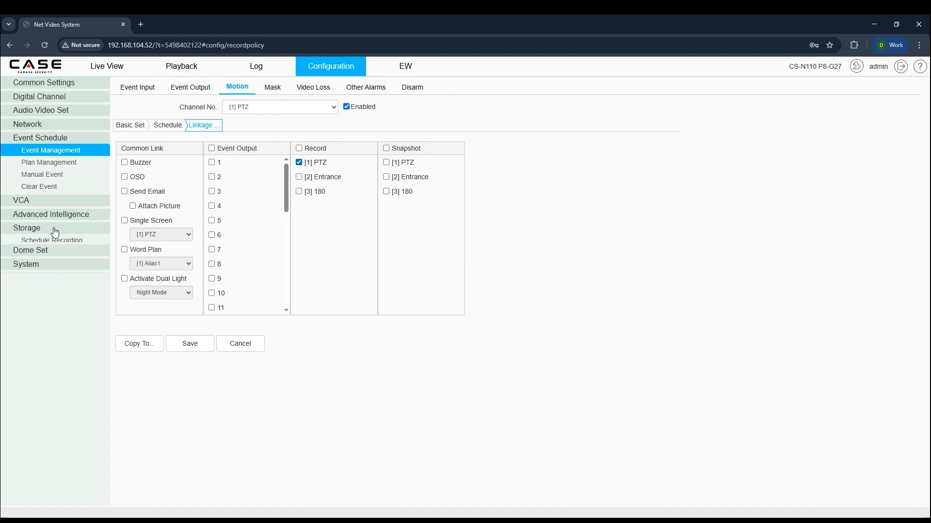
left_click(331, 183)
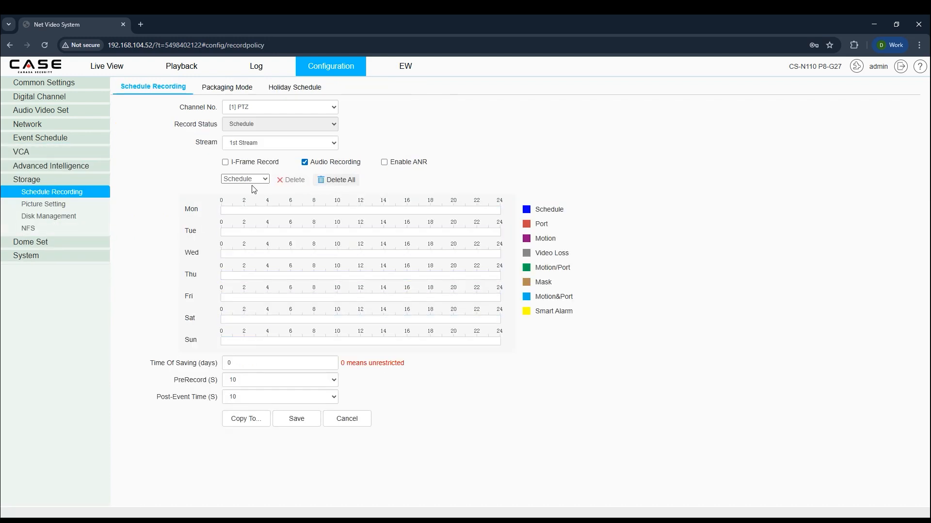
left_click(251, 181)
left_click(240, 211)
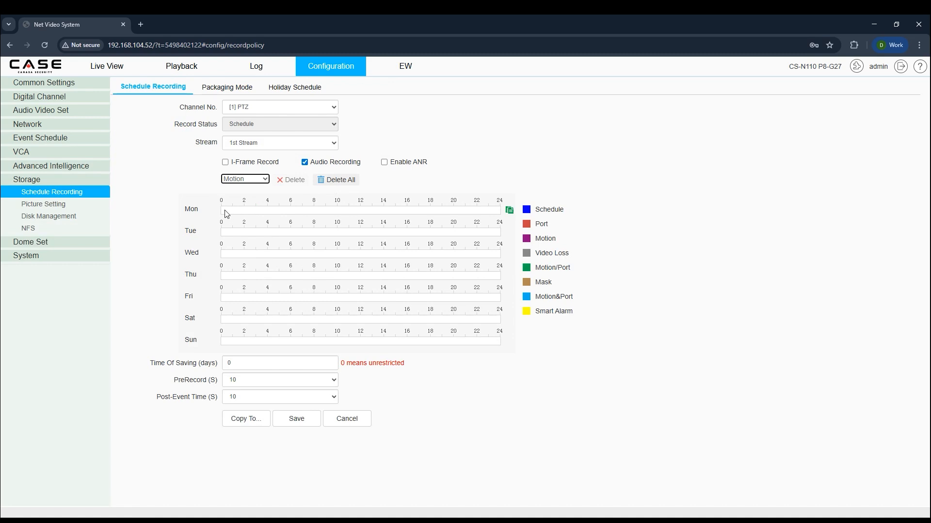
left_click_drag(223, 212, 500, 209)
left_click(509, 211)
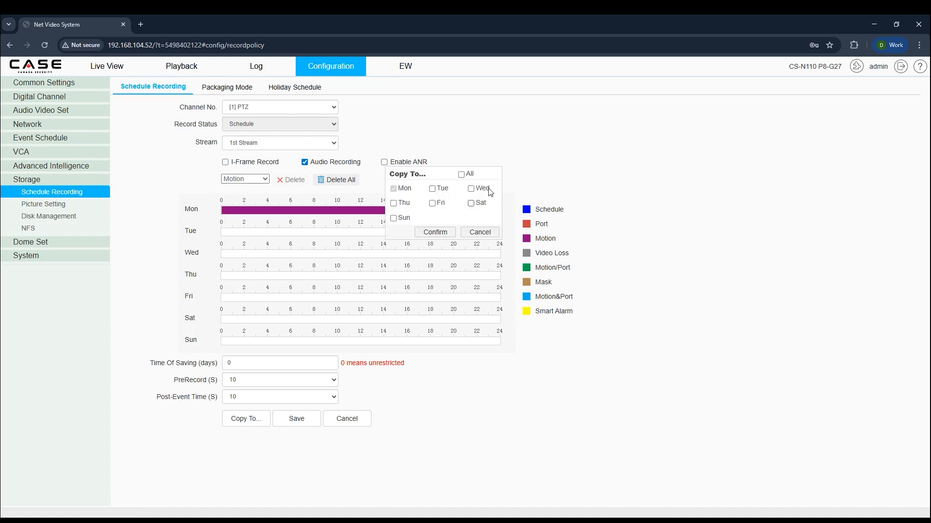
left_click(461, 175)
left_click(435, 233)
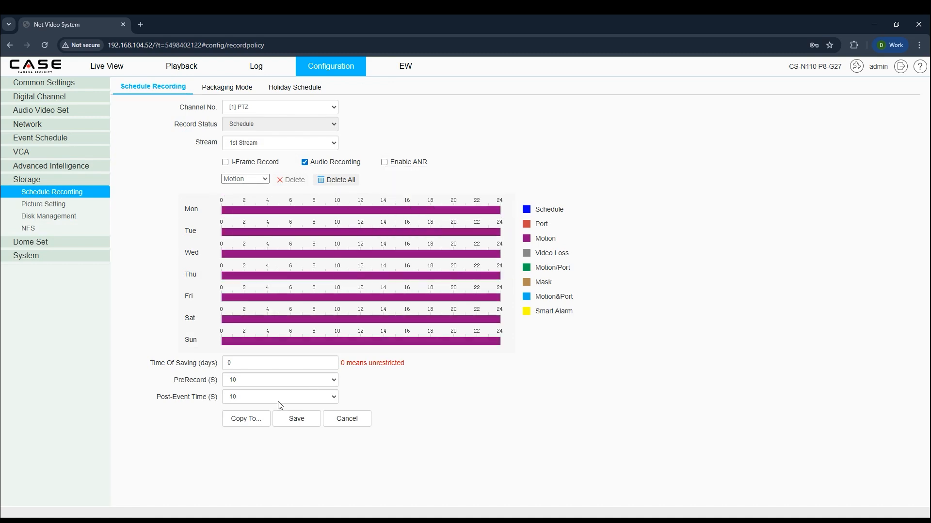
left_click(246, 419)
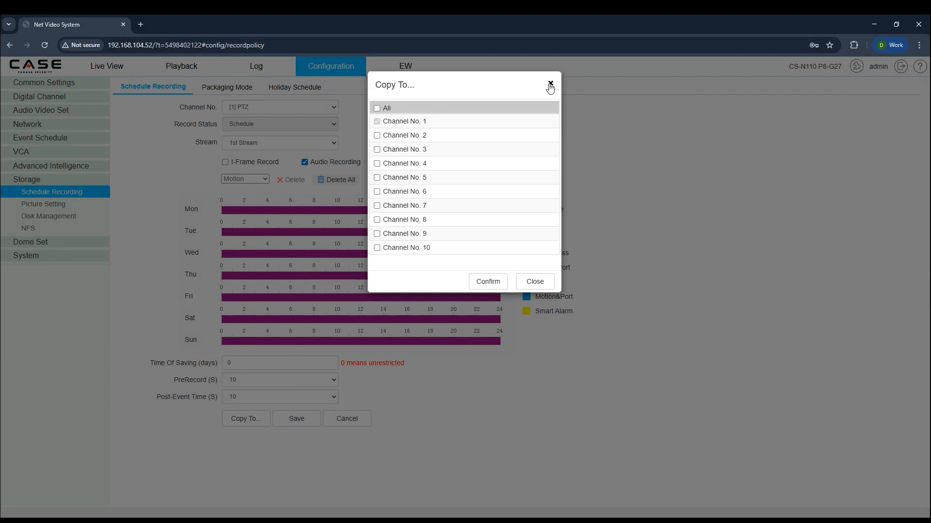
left_click(550, 84)
Clear the PTZ recording schedule and set Monday to Schedule recording from about 0:00 to 12:00 and Motion recording from about 12:00 to 24:00.
left_click(326, 181)
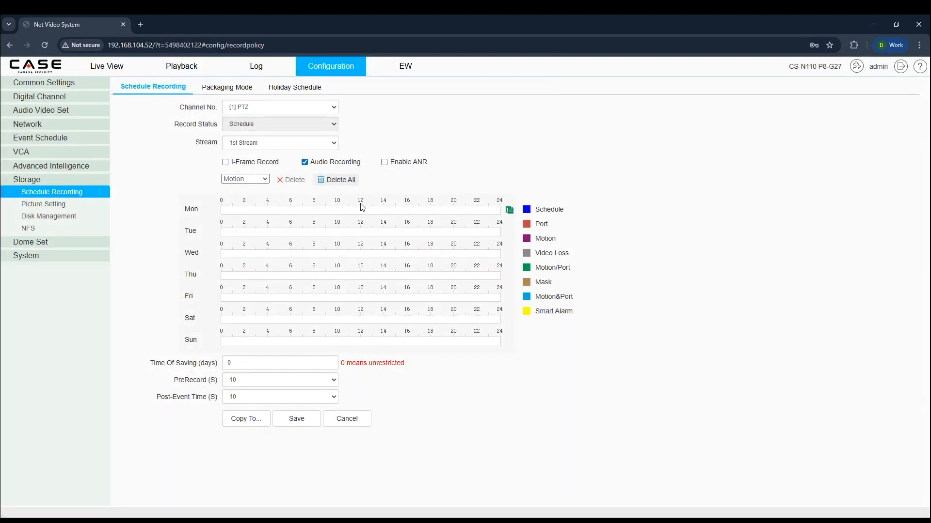
left_click_drag(363, 210, 533, 210)
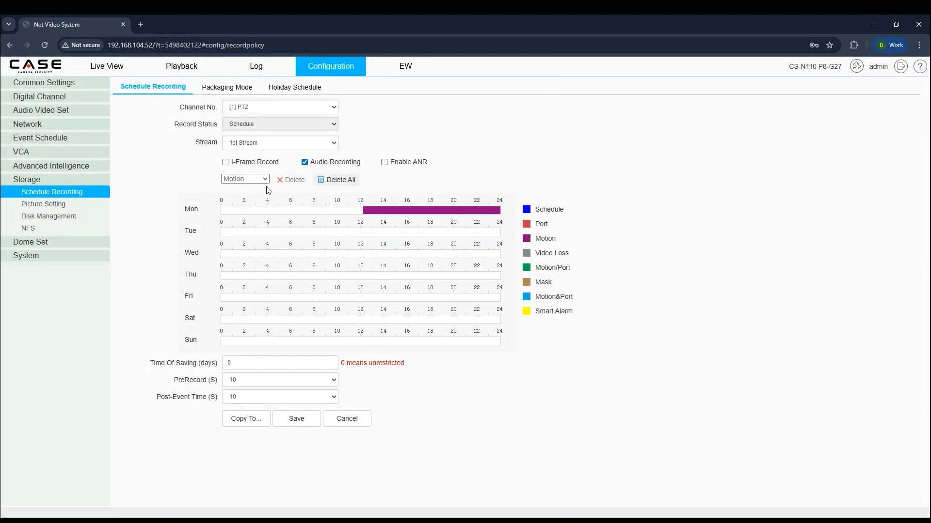
left_click(249, 179)
left_click(245, 188)
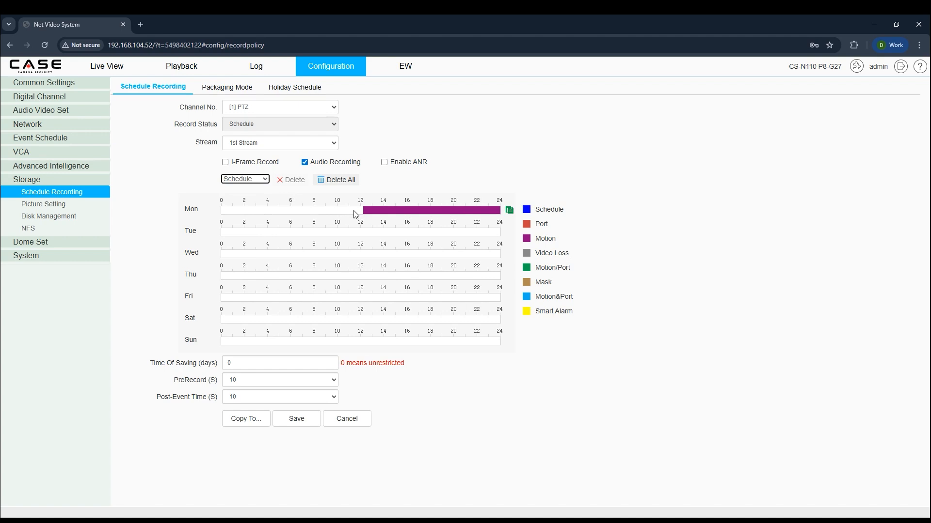
left_click_drag(223, 212, 357, 211)
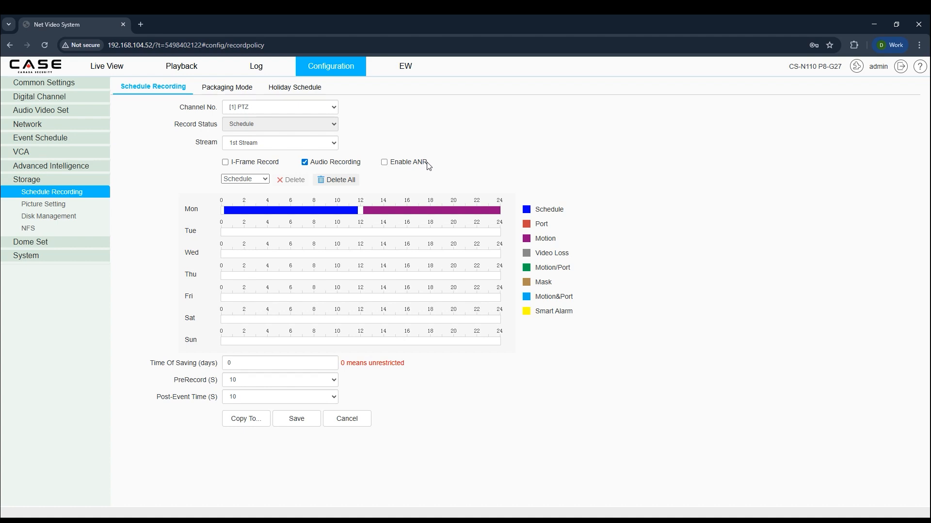
left_click_drag(428, 164, 414, 163)
Review the recording packaging mode, the full storage scenario options and the holiday schedule template.
left_click(232, 85)
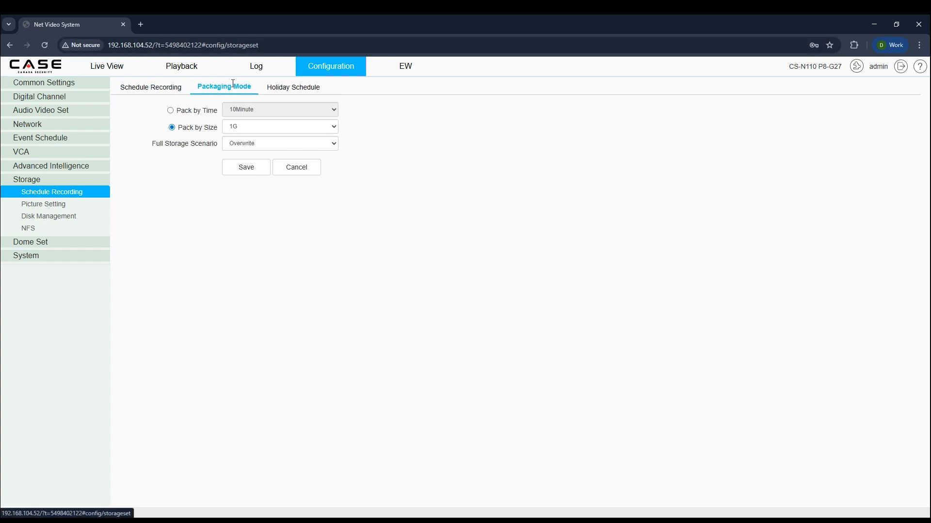
left_click(278, 147)
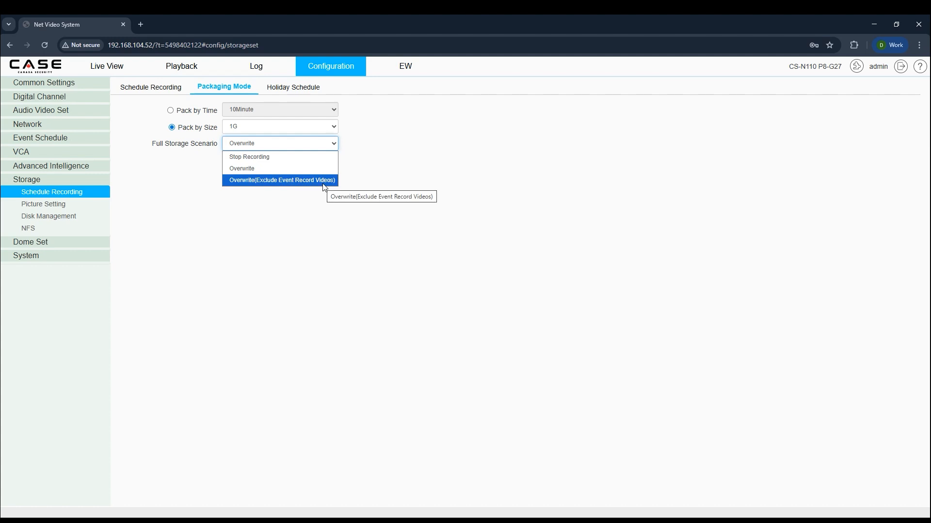
left_click(303, 90)
left_click(303, 88)
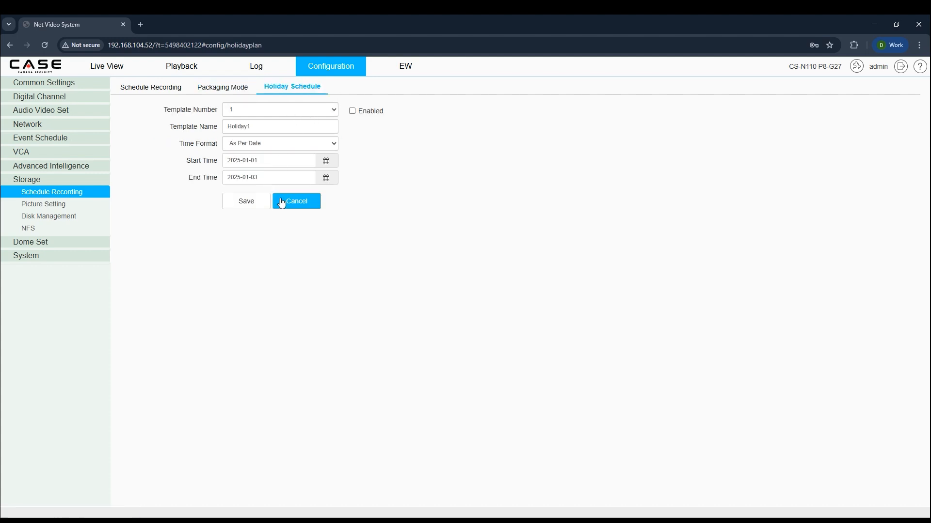
Enable the first Thursday time slot in the PTZ channel's snapshot picture settings.
left_click(75, 205)
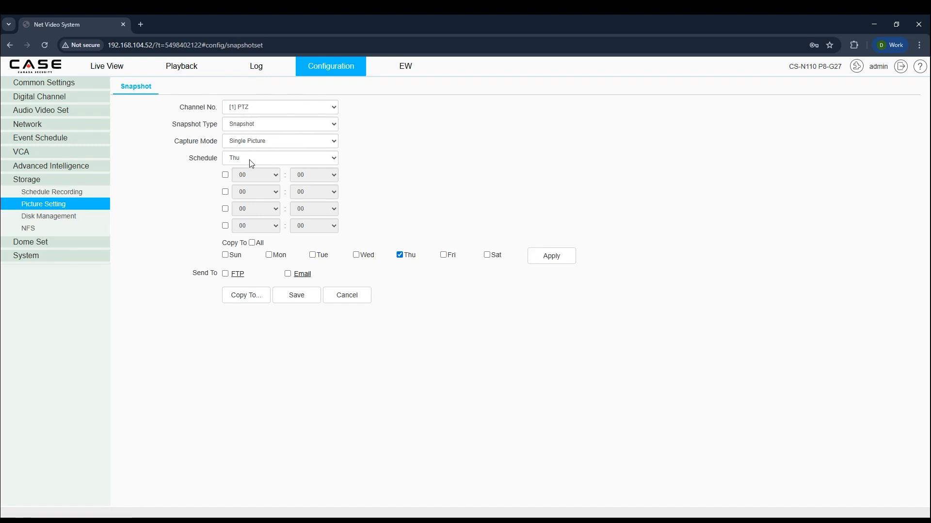
left_click(225, 175)
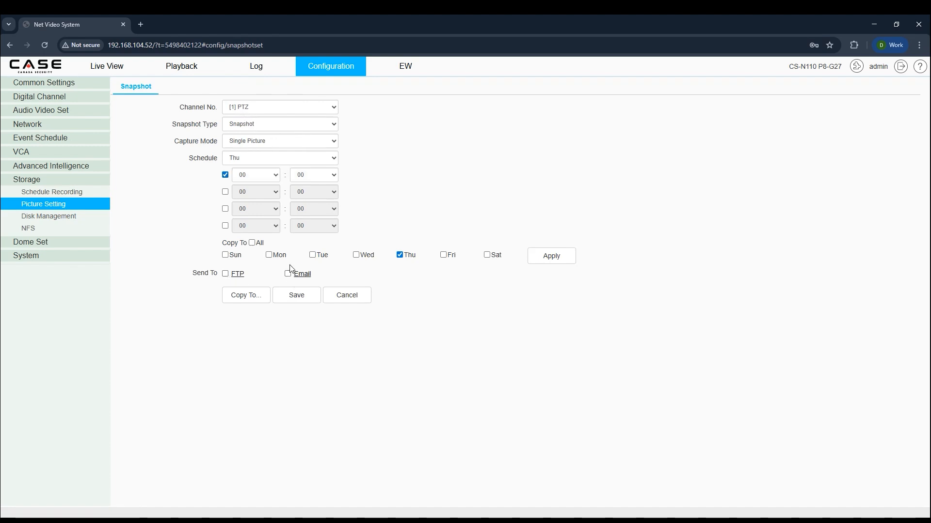
Select the SATA1 disk to check its format option, and review the HDD strategy and bad track detection settings.
left_click(71, 218)
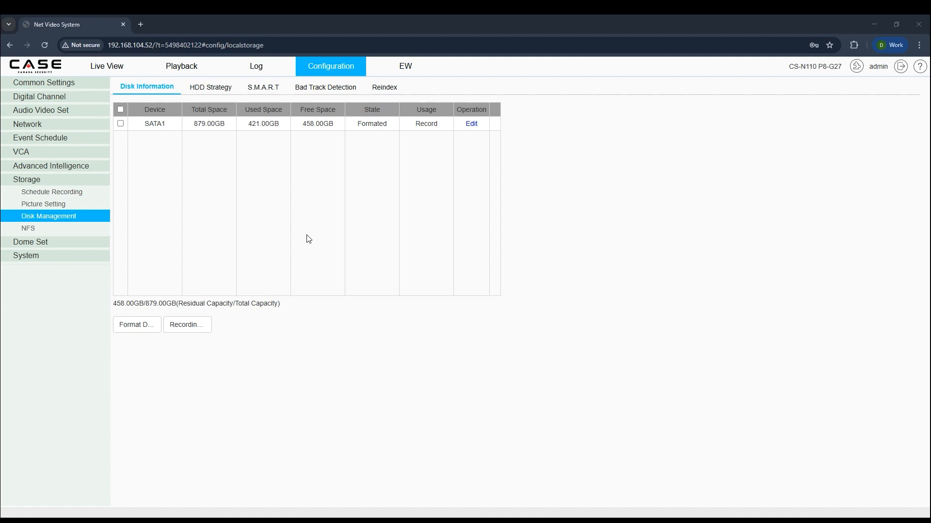
left_click(120, 123)
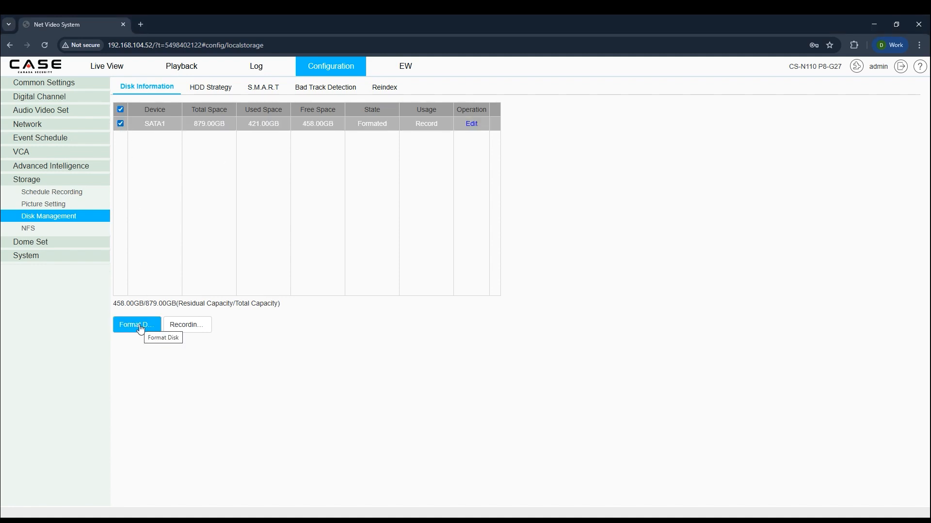
left_click(210, 86)
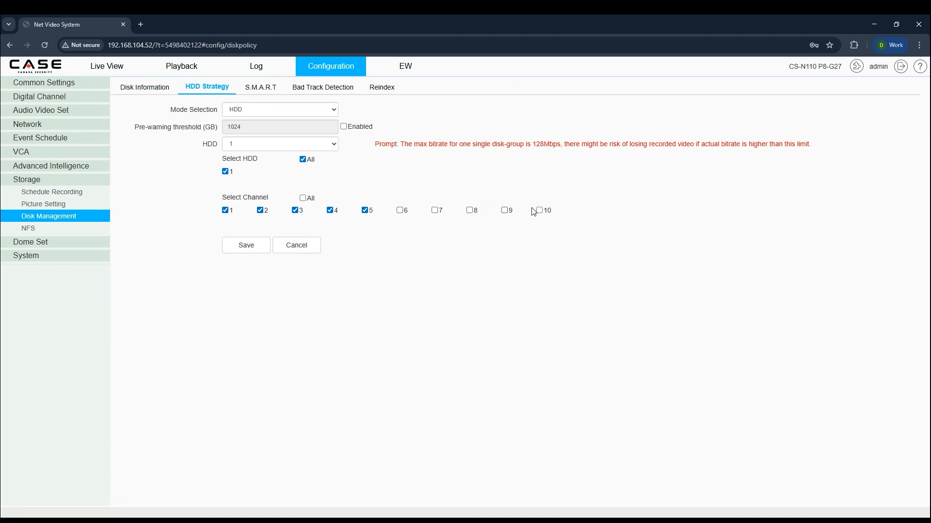
left_click(321, 90)
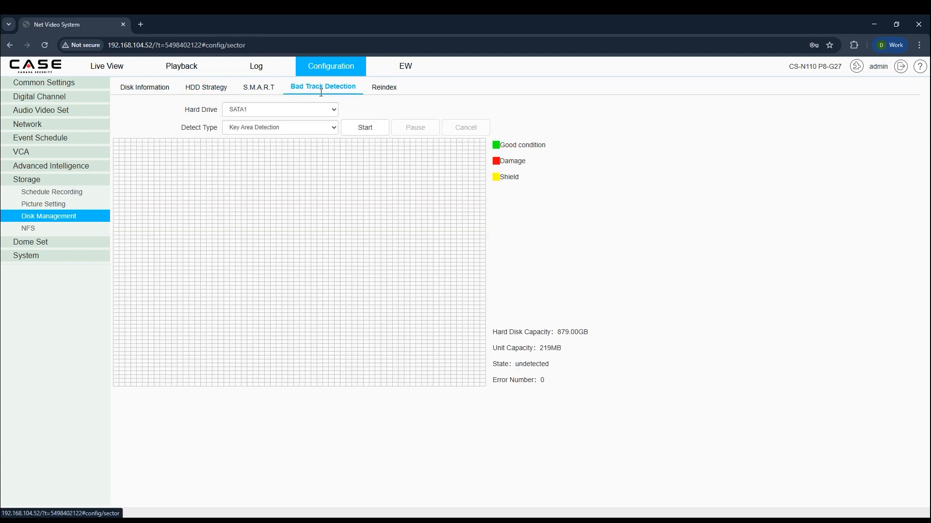
Review the disk reindex page, the NFS storage fields and the FTP network storage settings.
left_click(376, 93)
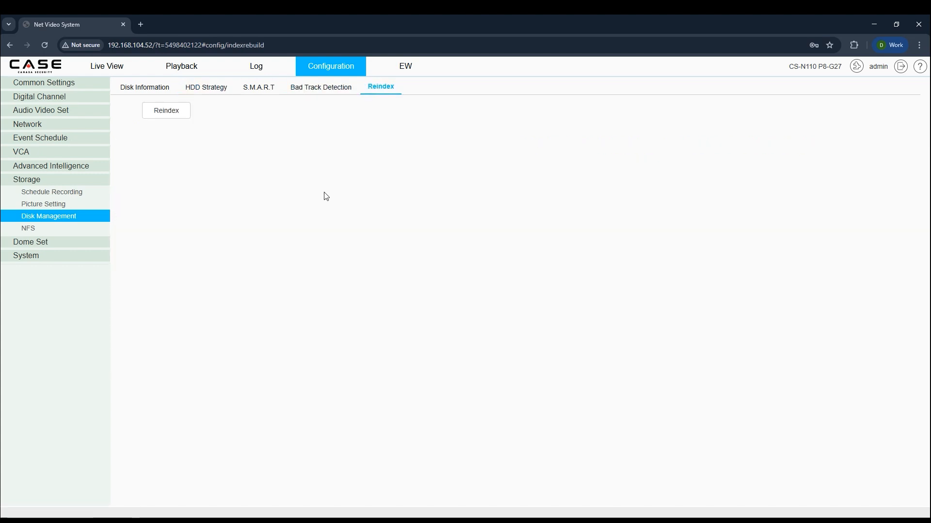
left_click(74, 235)
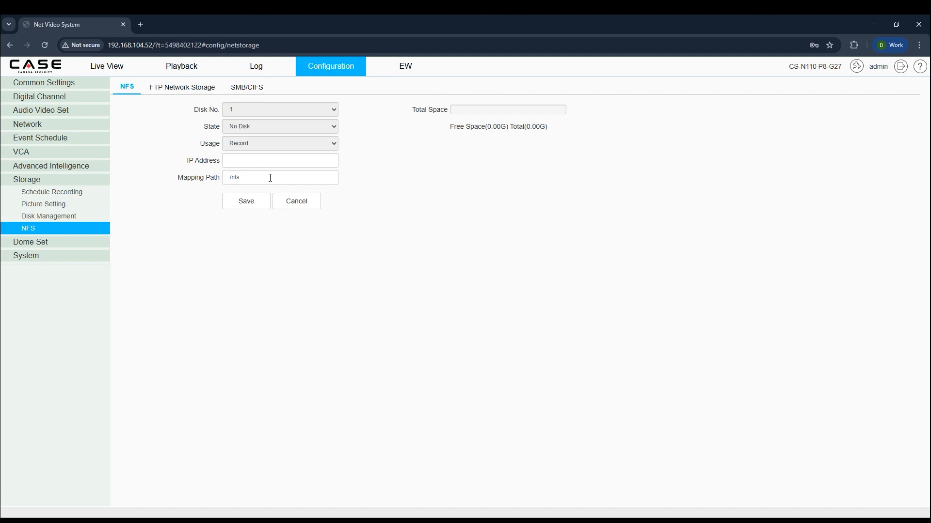
left_click(233, 159)
left_click(261, 180)
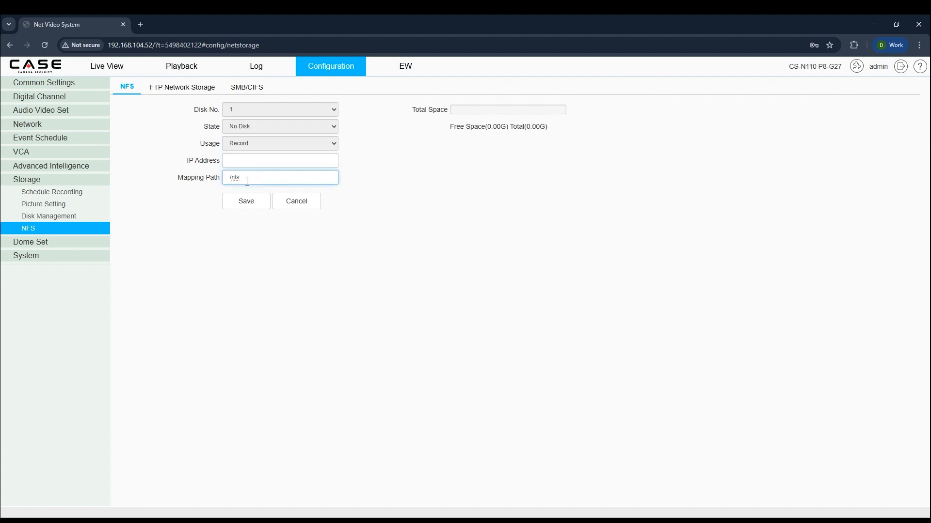
left_click(164, 93)
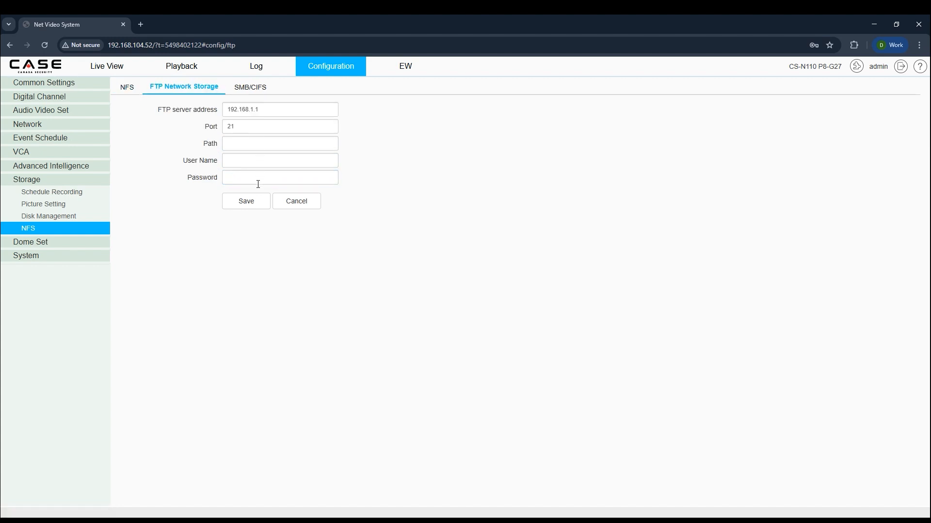
Enable the PTZ channel's Preset1 standby action in the dome settings and check the available standby times.
left_click(94, 246)
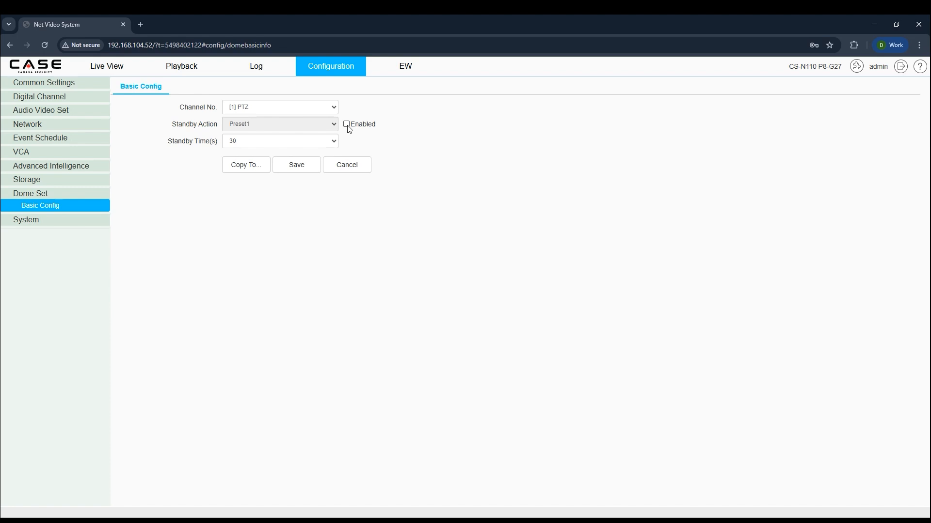
left_click(75, 182)
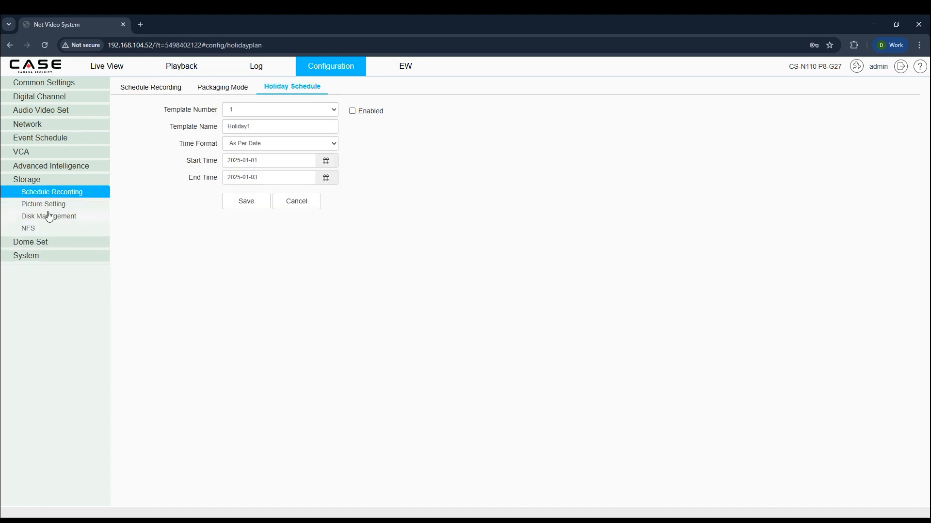
left_click(37, 241)
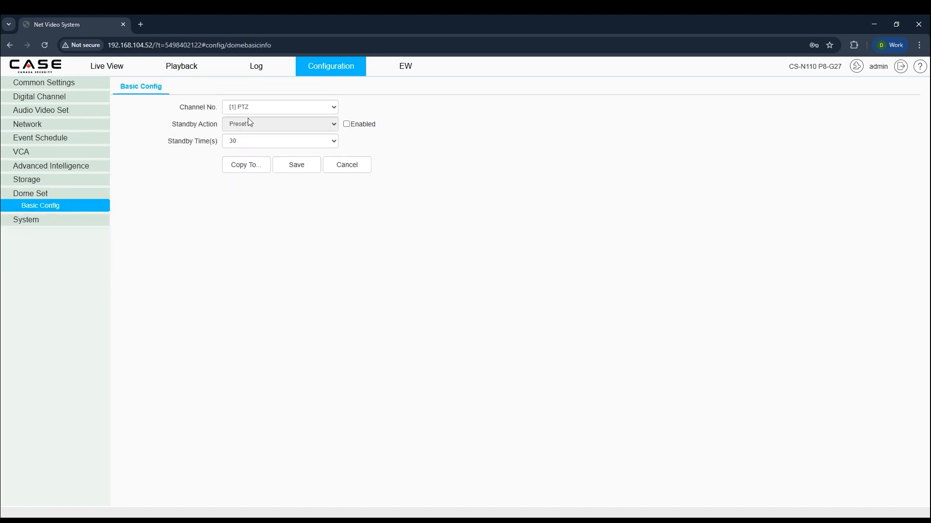
left_click(346, 124)
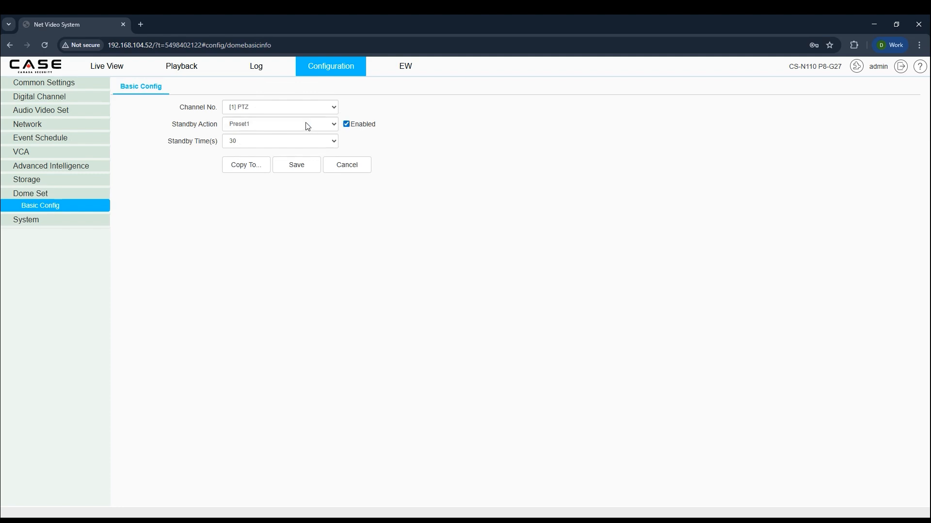
left_click(277, 144)
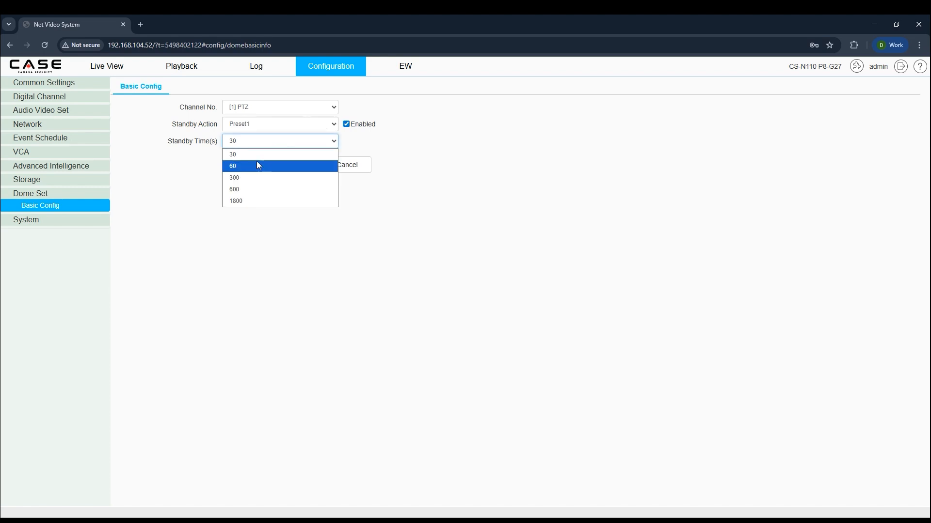
left_click(374, 152)
Review the system's NTP server setting, and turn off self-adaptive resolution for the HDMI/VGA output to check the available resolutions.
left_click(27, 221)
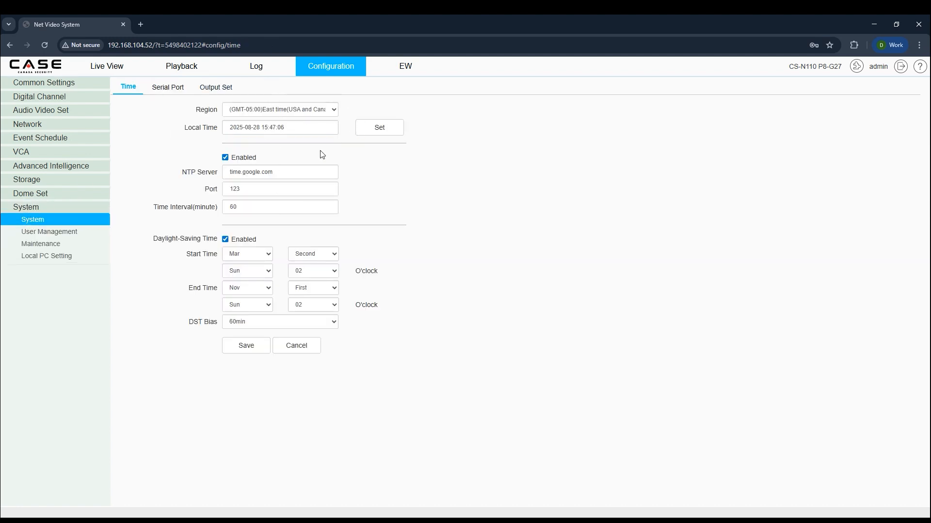
double_click(262, 176)
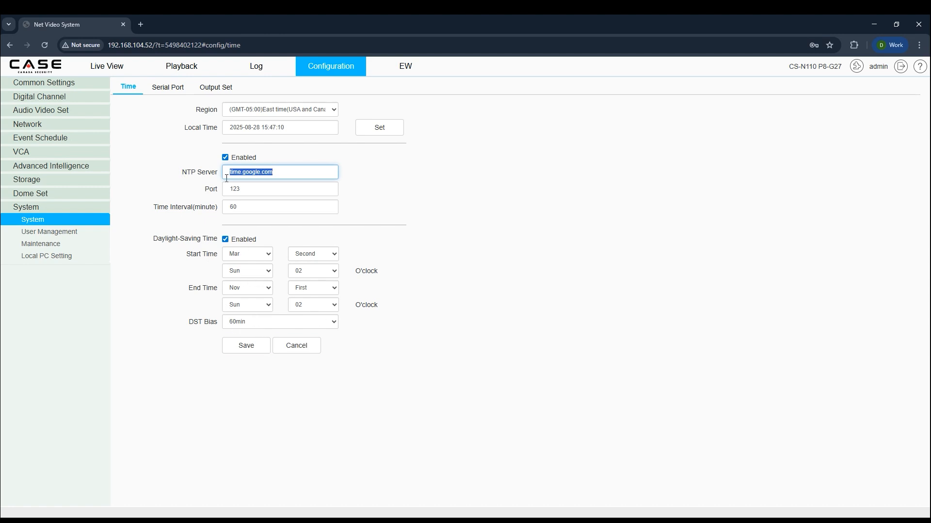
left_click(214, 89)
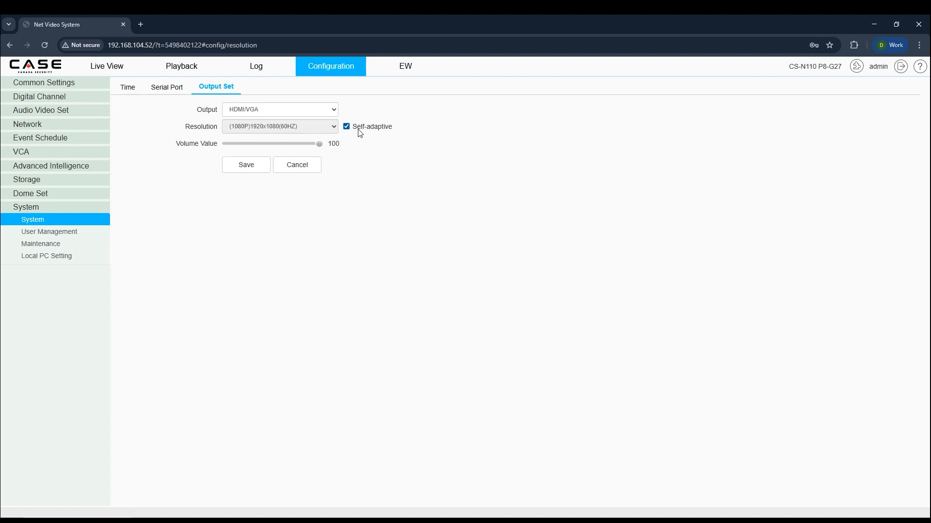
left_click(357, 127)
left_click(308, 127)
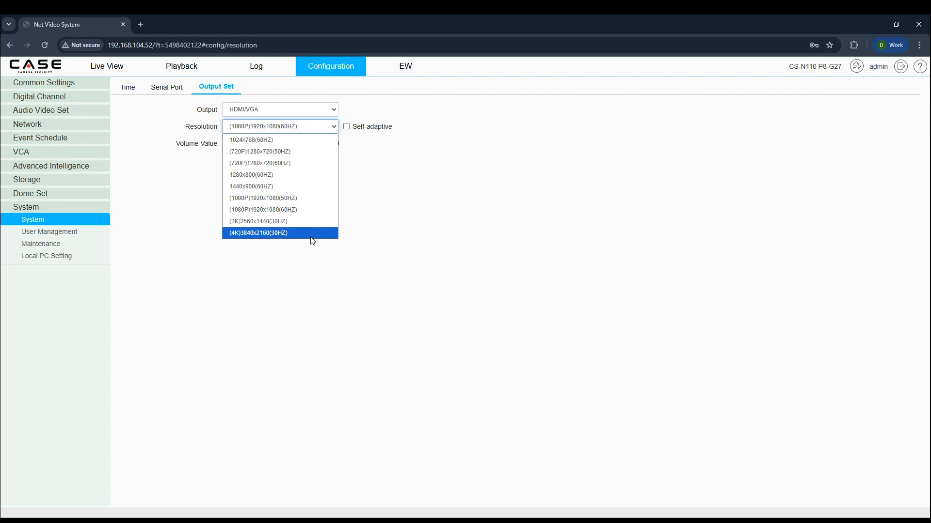
left_click(368, 227)
Review the user account list and the authority options for adding a new user, leaving the form without creating one.
left_click(58, 233)
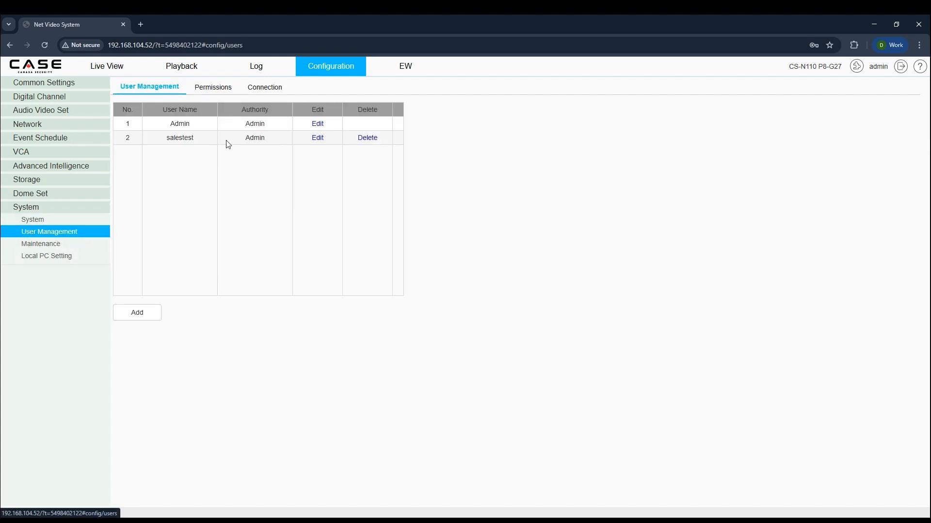
double_click(176, 123)
double_click(177, 138)
left_click(135, 314)
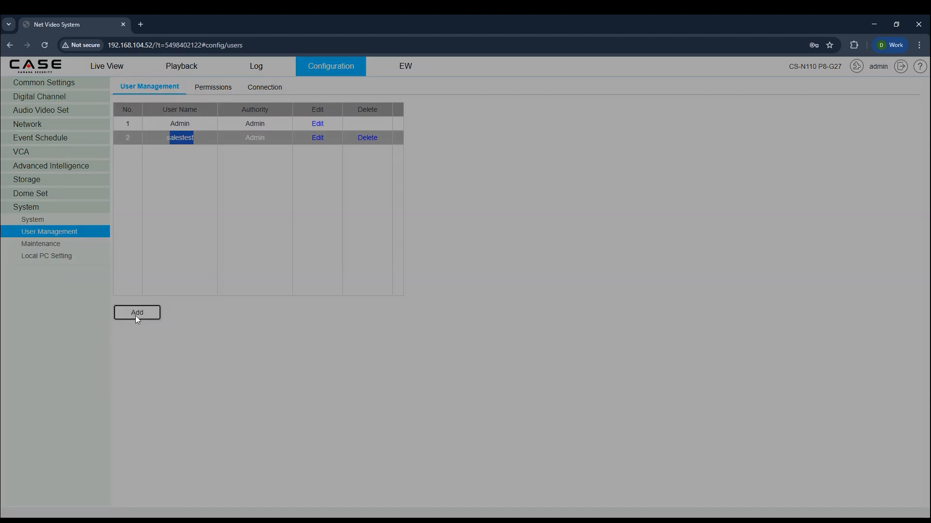
left_click(463, 275)
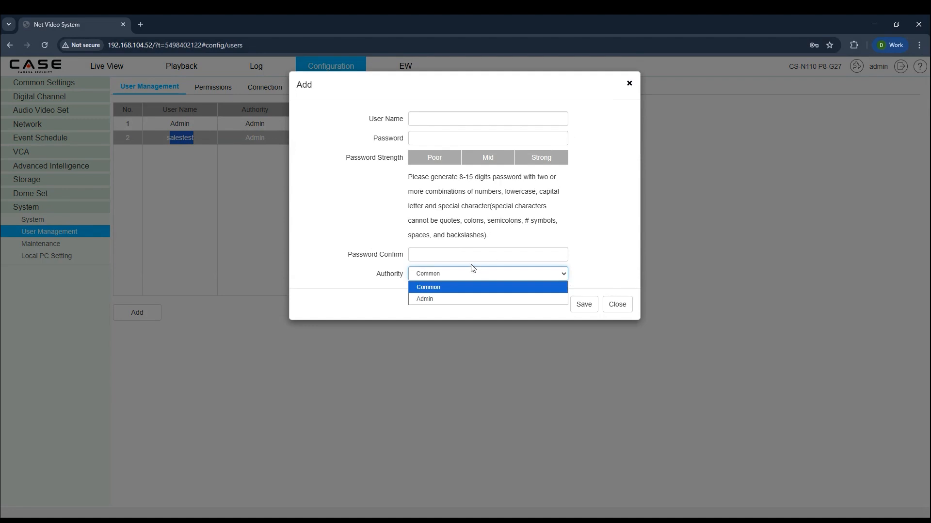
left_click(624, 92)
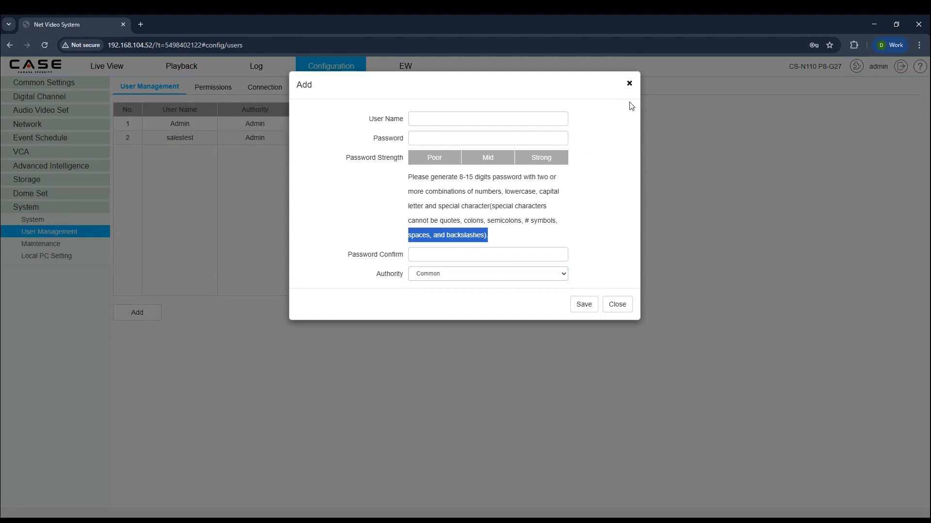
left_click(629, 83)
Review the Admin account's device privileges and the list of channel permission types.
left_click(218, 95)
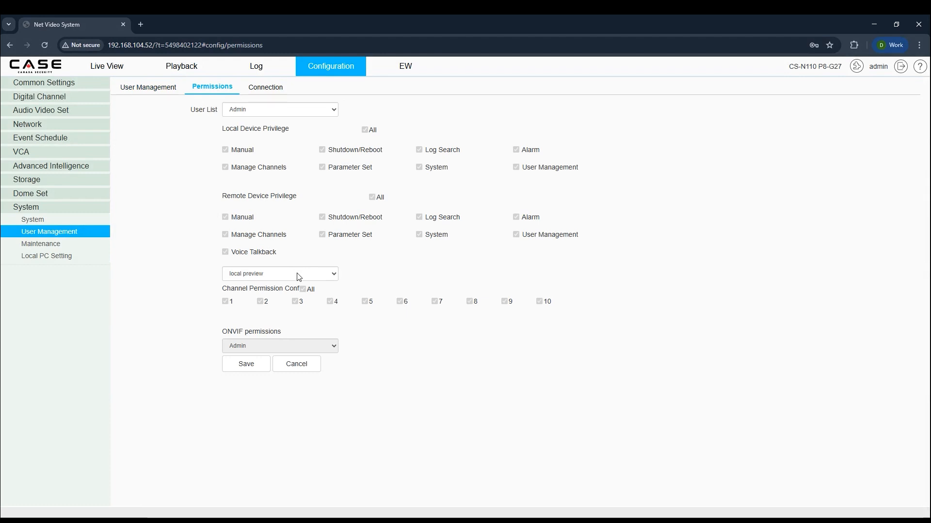
left_click(294, 275)
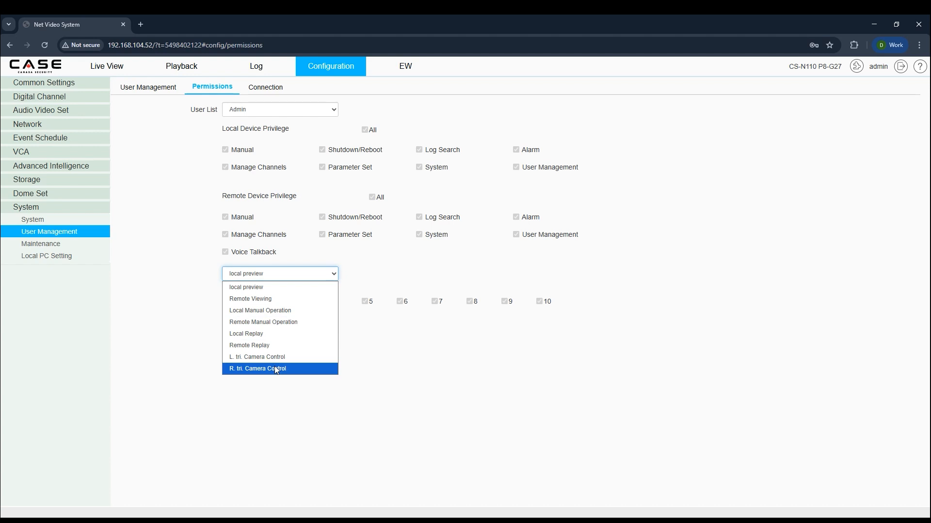
left_click(380, 372)
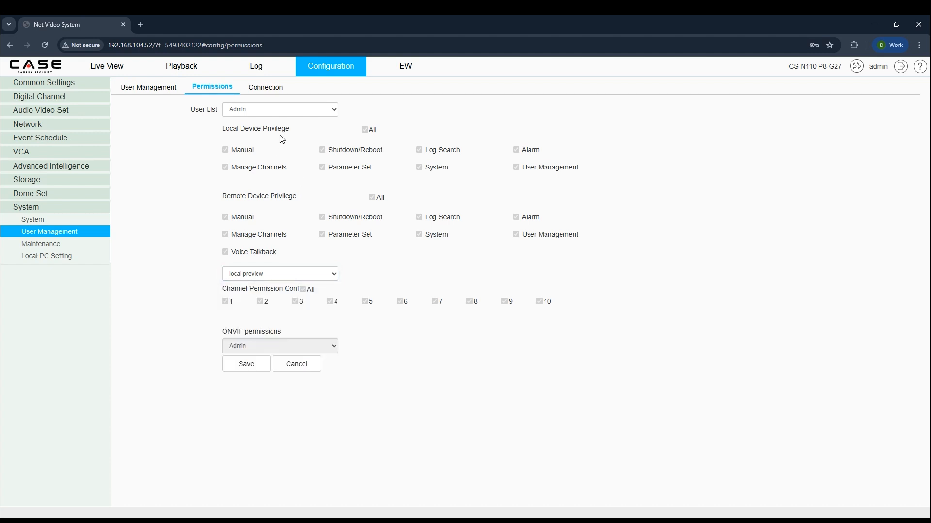
Show the Login Information for user connections and examine the client IP entries.
left_click(266, 91)
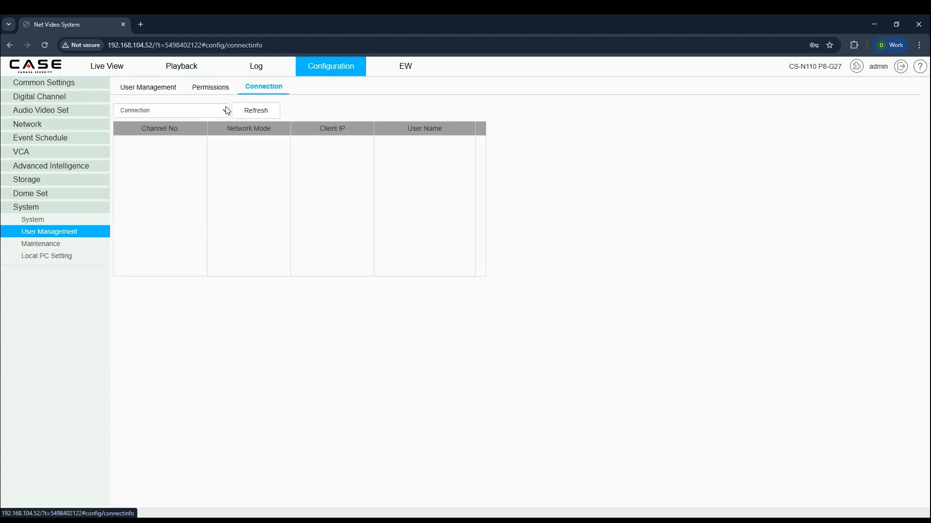
left_click(225, 111)
left_click(193, 135)
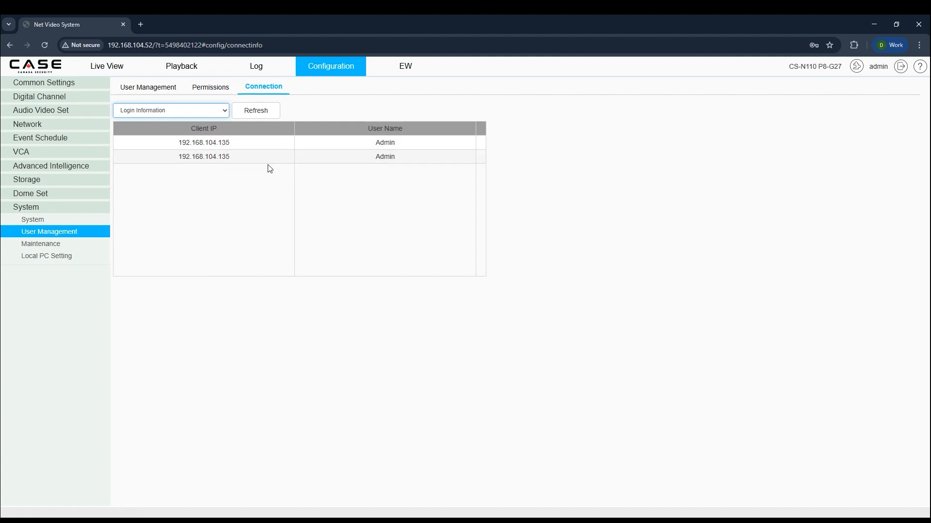
left_click_drag(173, 159, 257, 154)
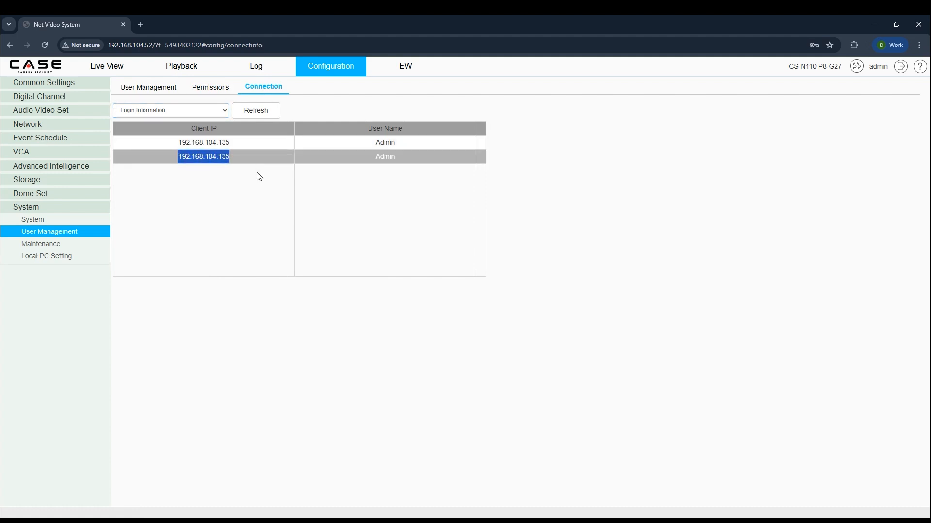
left_click(259, 177)
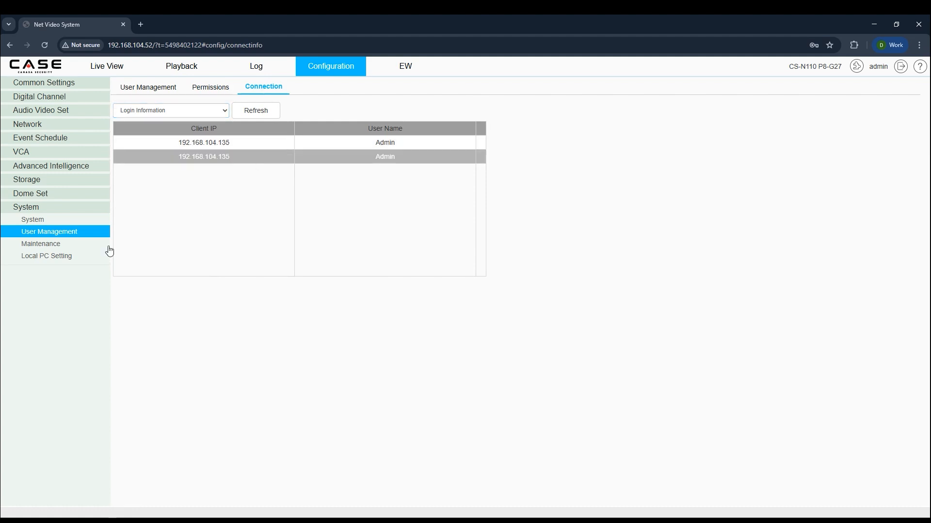
Review the maintenance controls, the automatic reboot intervals, and the version and firmware upgrade information.
left_click(43, 243)
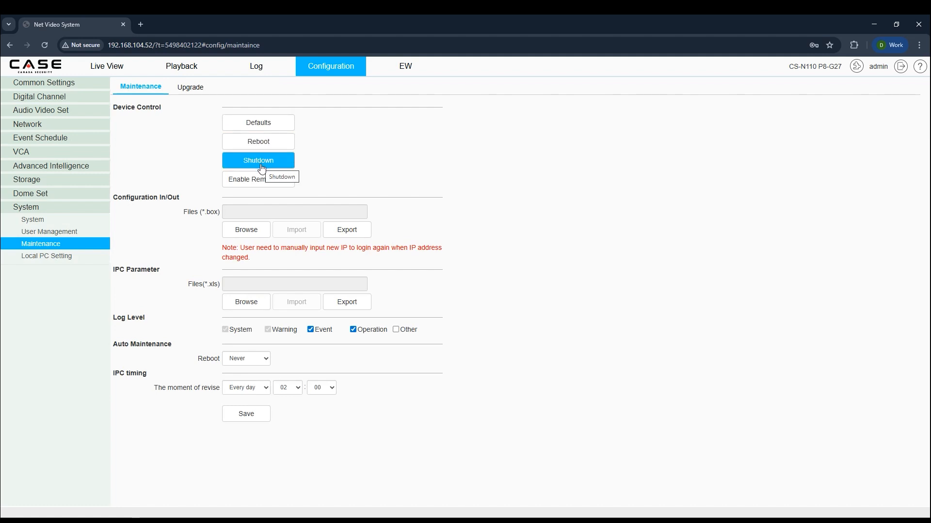
left_click(250, 360)
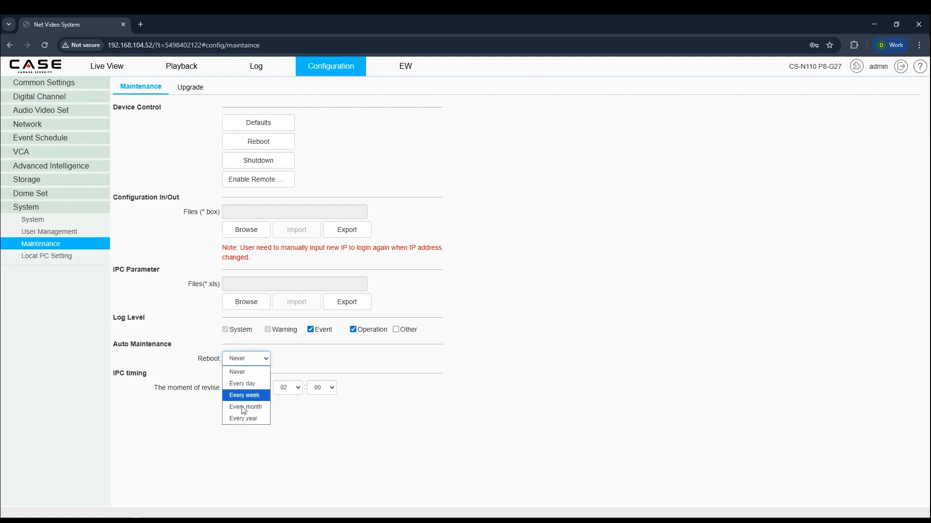
left_click(187, 95)
left_click(187, 95)
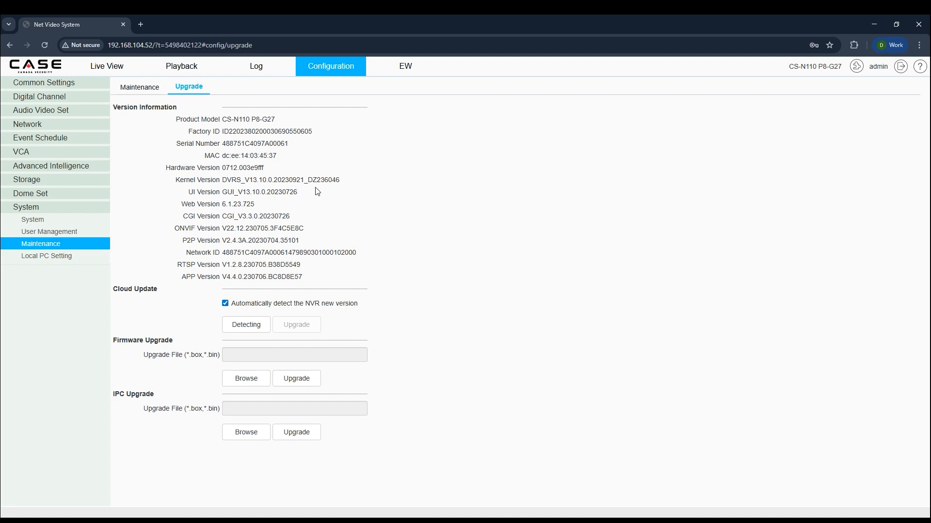
Choose mp4 as the replay video download format in the local PC settings and check the local capture format options.
left_click(40, 260)
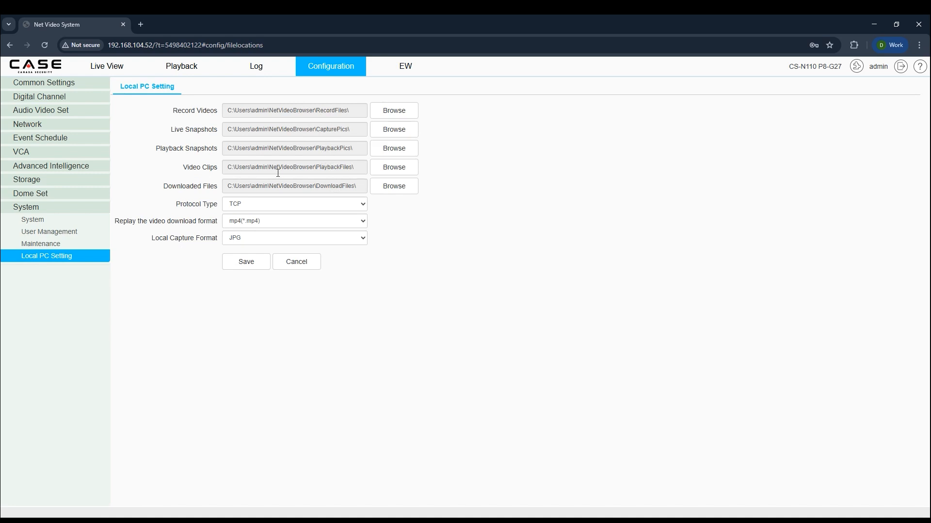
left_click(260, 223)
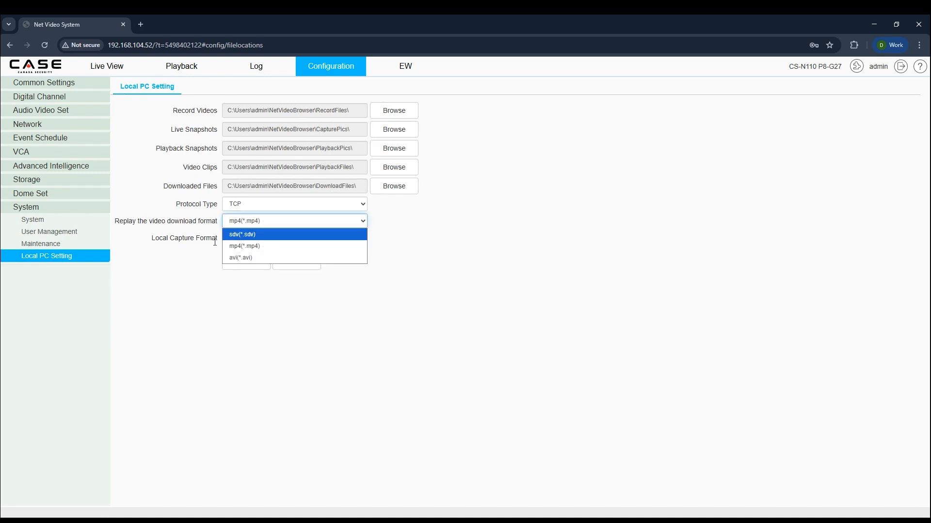
left_click(266, 246)
left_click(312, 238)
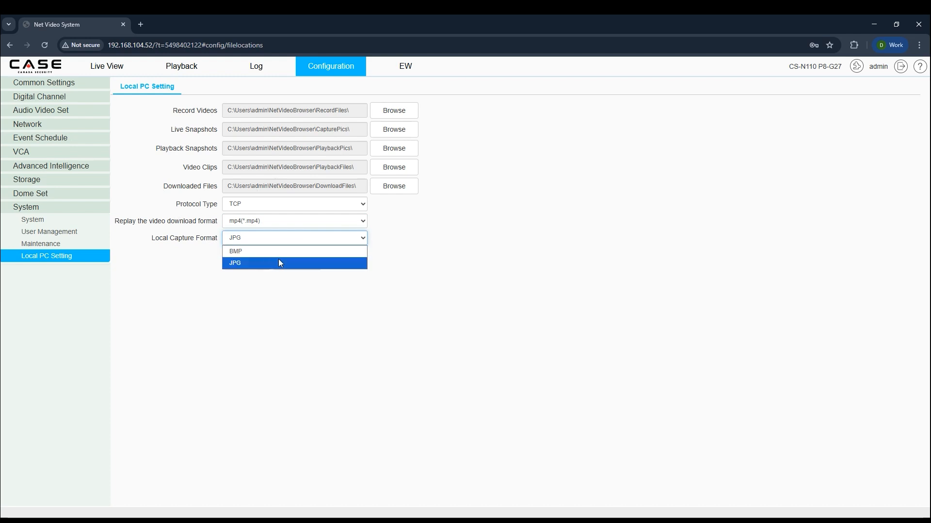
left_click(438, 258)
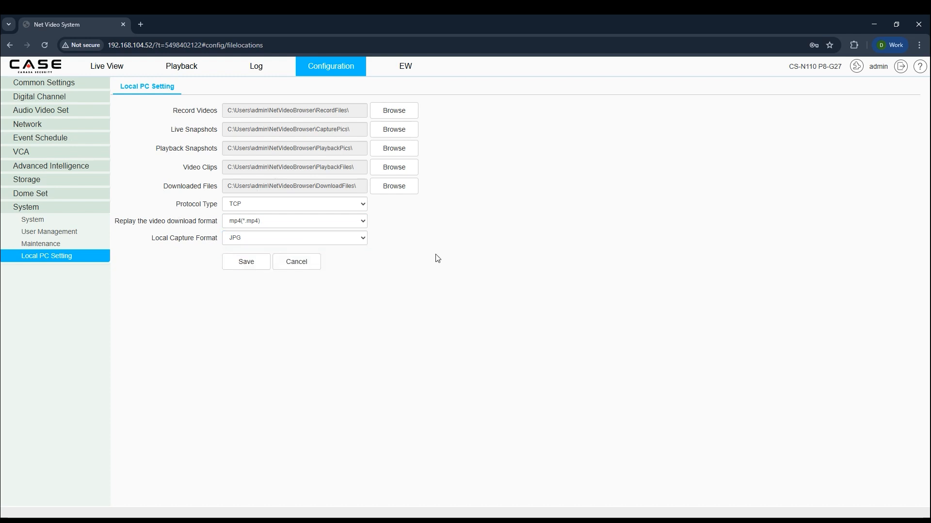